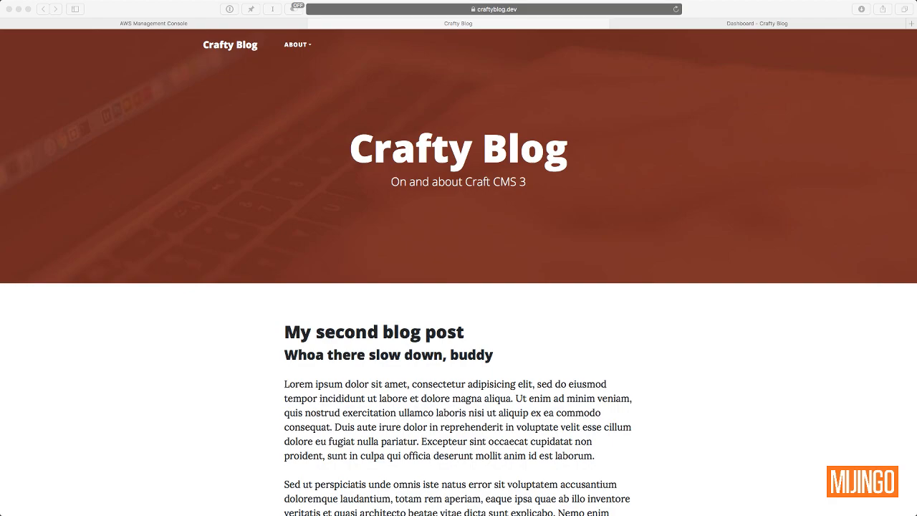
Open the My second blog post page in Crafty Blog and scroll through it.
click(614, 251)
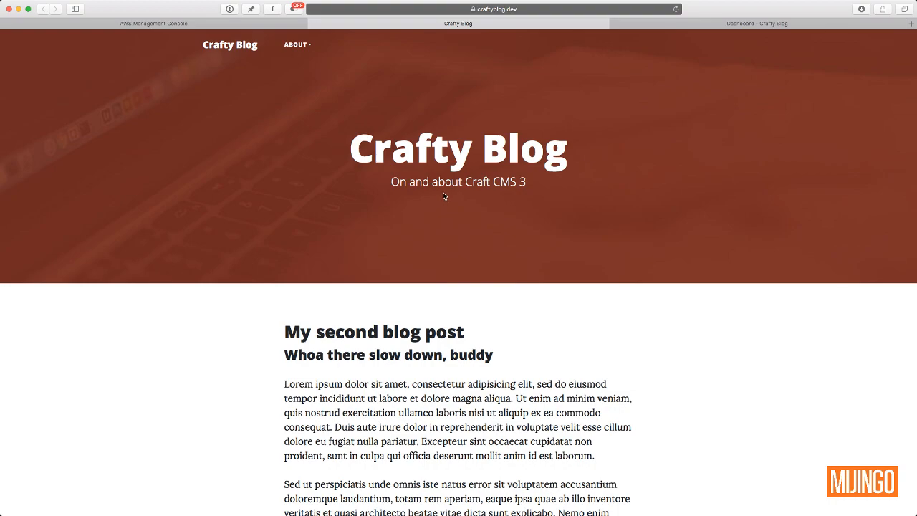
scroll(314, 339, down, 5)
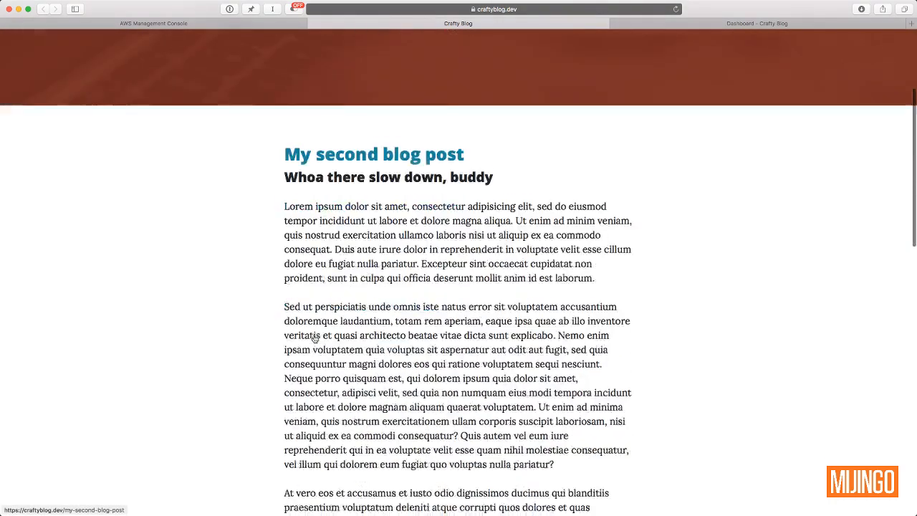
scroll(314, 339, up, 2)
click(435, 240)
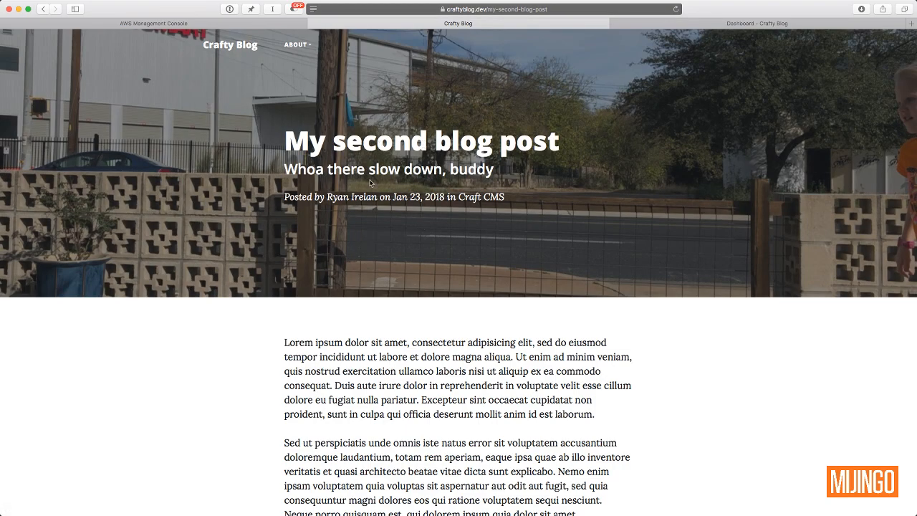
scroll(233, 255, down, 10)
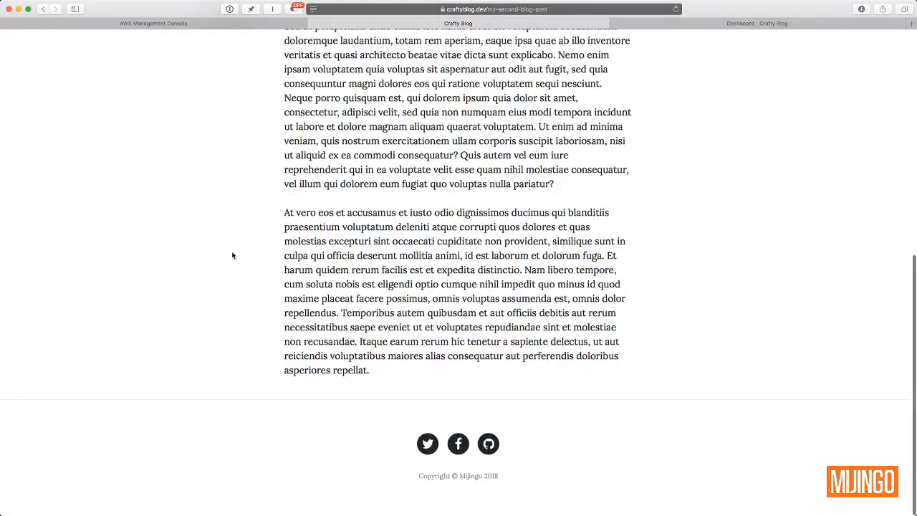
scroll(233, 256, up, 15)
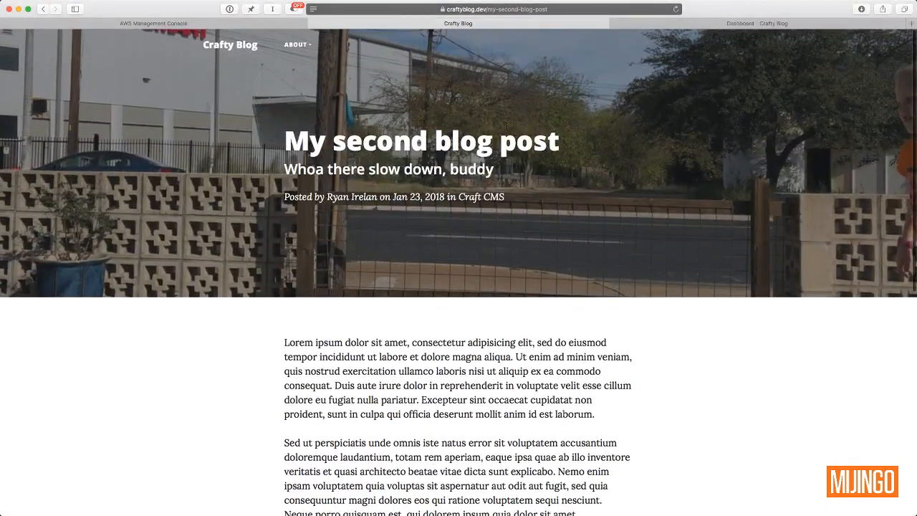
Visit the About > Locations > Austin, TX page, then return home and reopen My second blog post.
mouse_move(298, 45)
mouse_move(301, 67)
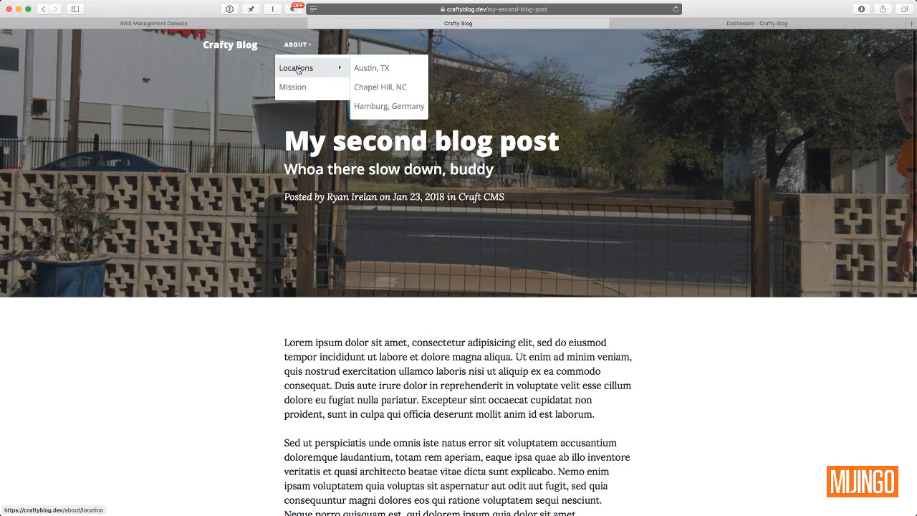
click(382, 70)
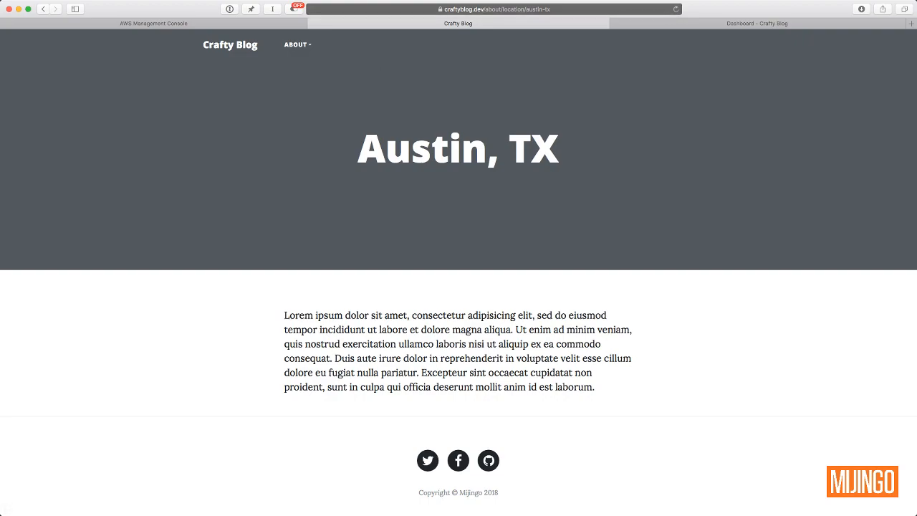
key(super+Tab)
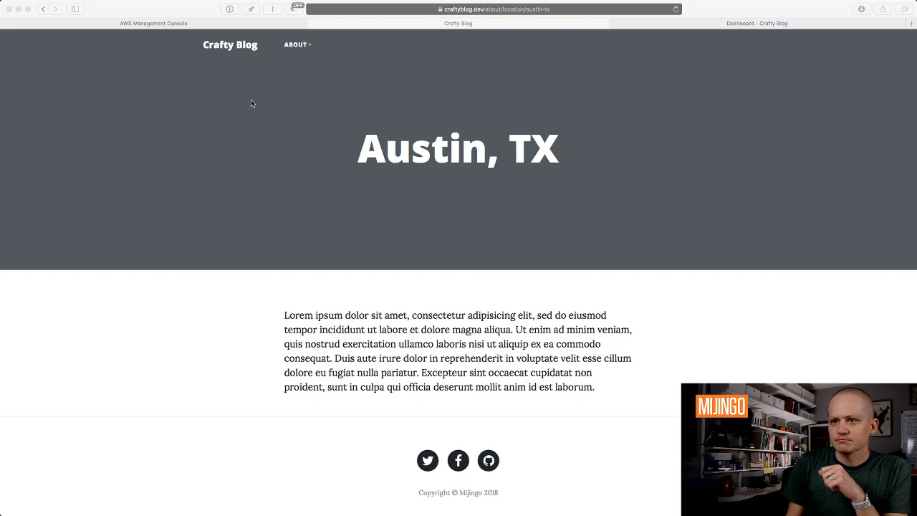
click(271, 77)
click(251, 48)
scroll(372, 313, down, 2)
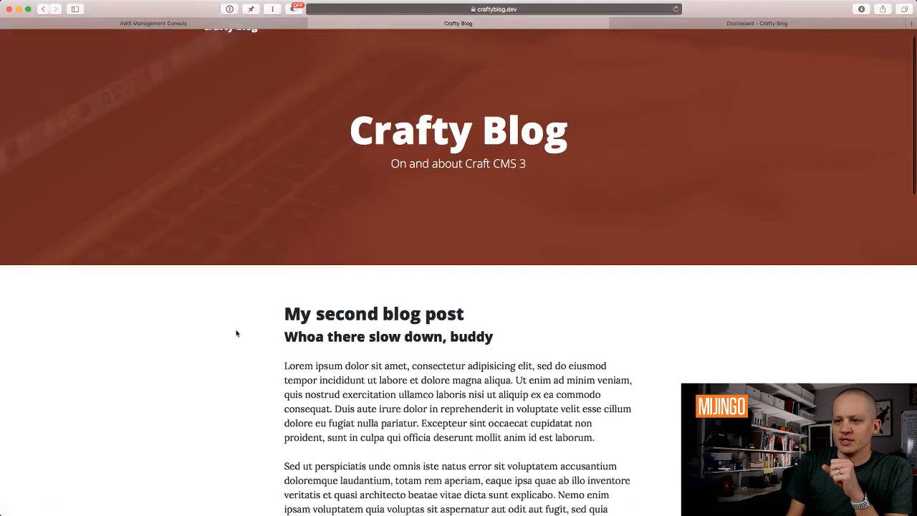
click(387, 271)
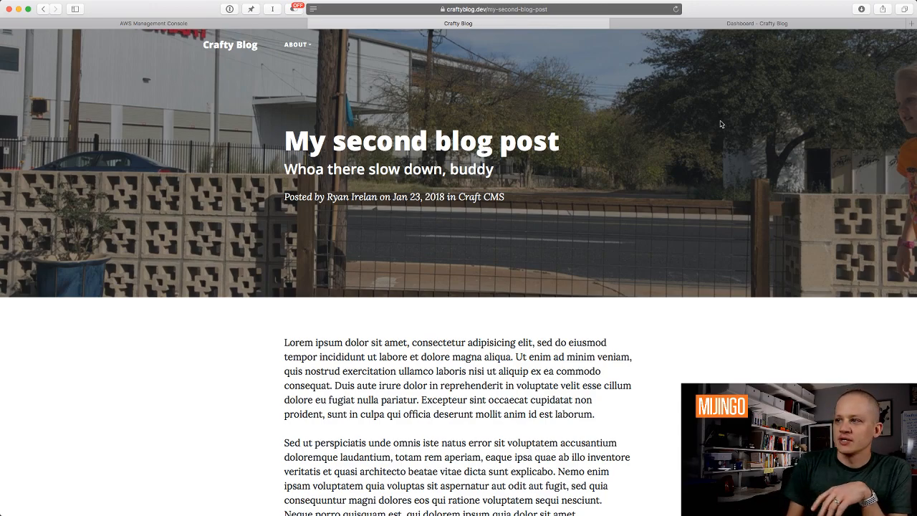
Switch to the Craft dashboard and open Assets to see IMG_4123.jpg and IMG_4232.jpg in Images.
click(661, 26)
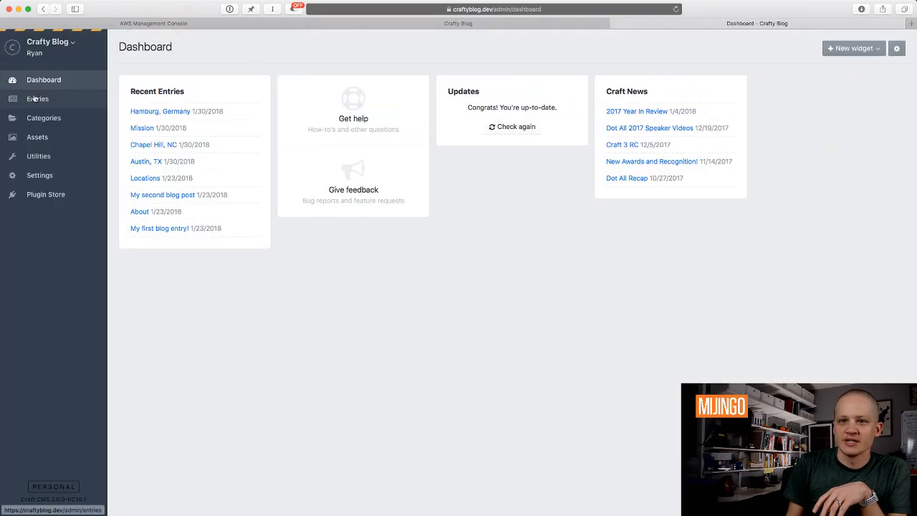
click(39, 137)
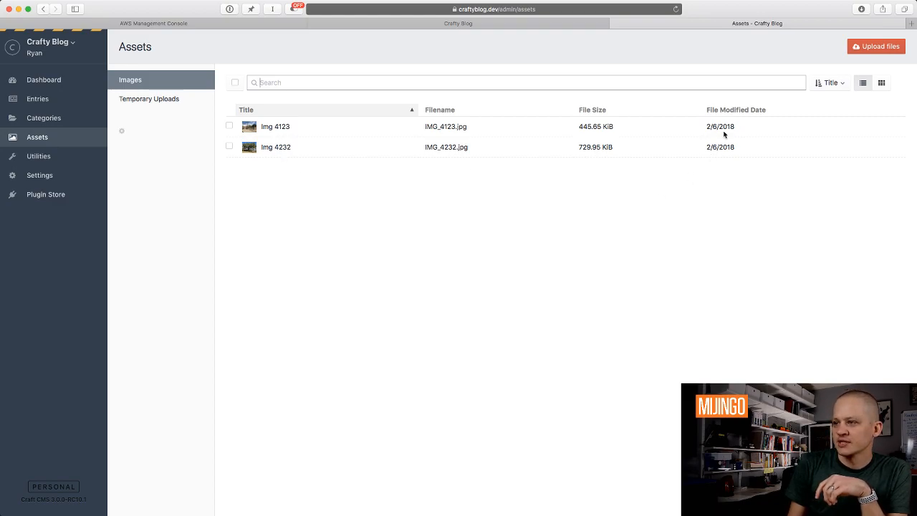
mouse_move(713, 126)
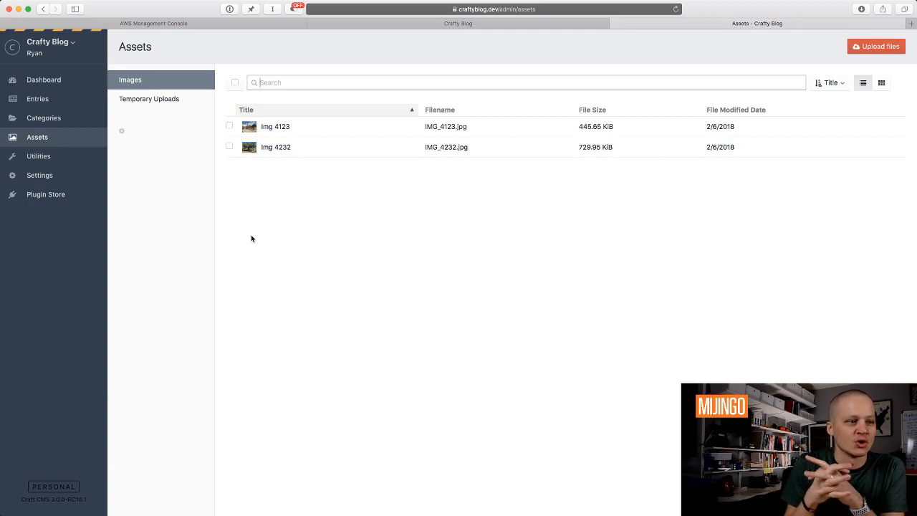
click(326, 255)
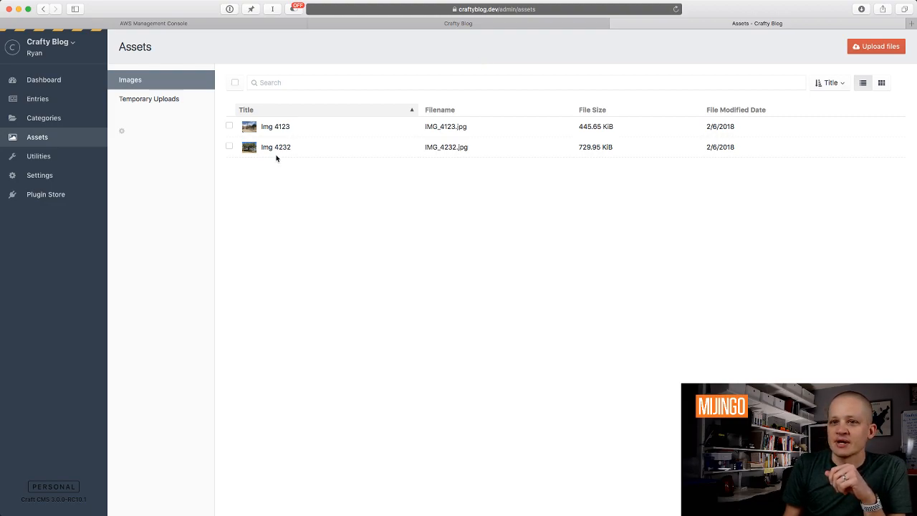
Search the Plugin Store for 's3' and install the Amazon S3 plugin.
click(43, 194)
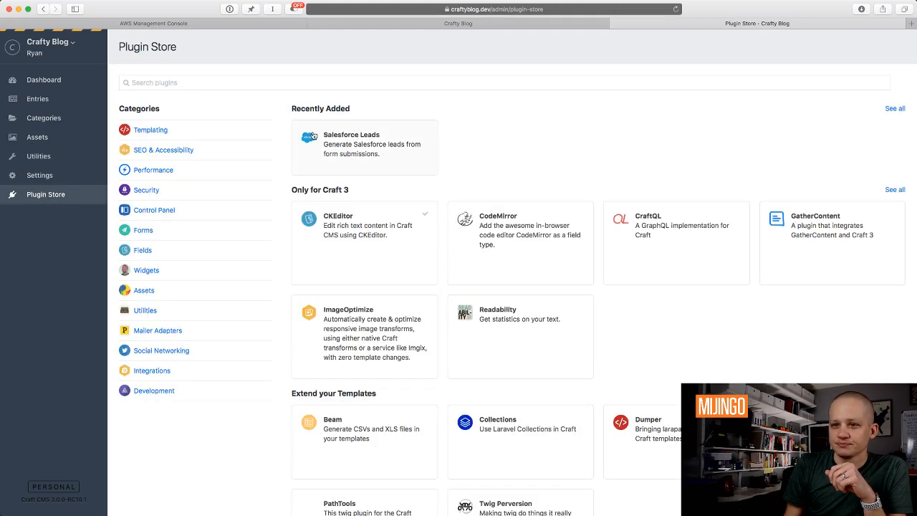
click(364, 86)
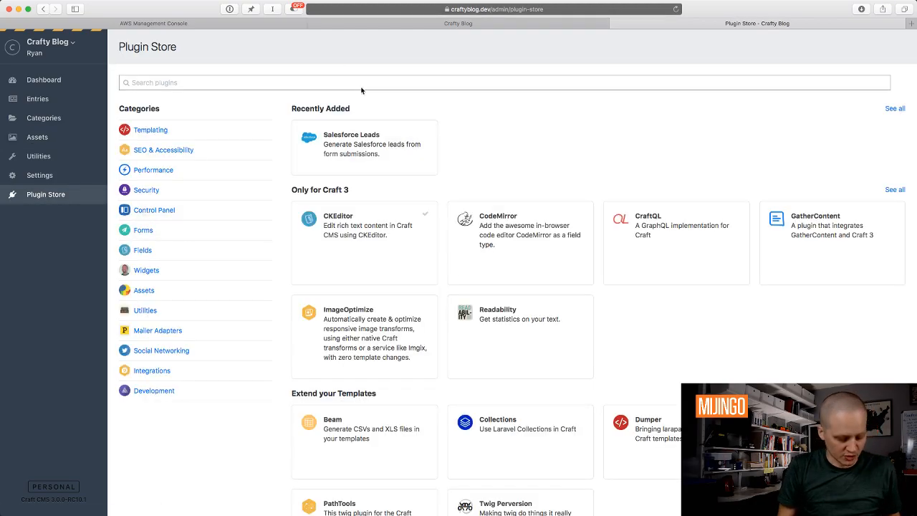
text(s3)
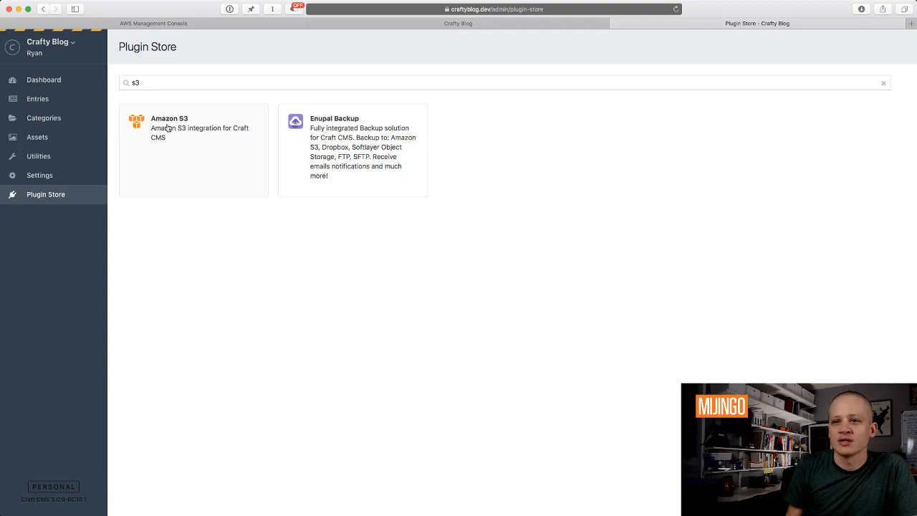
click(167, 127)
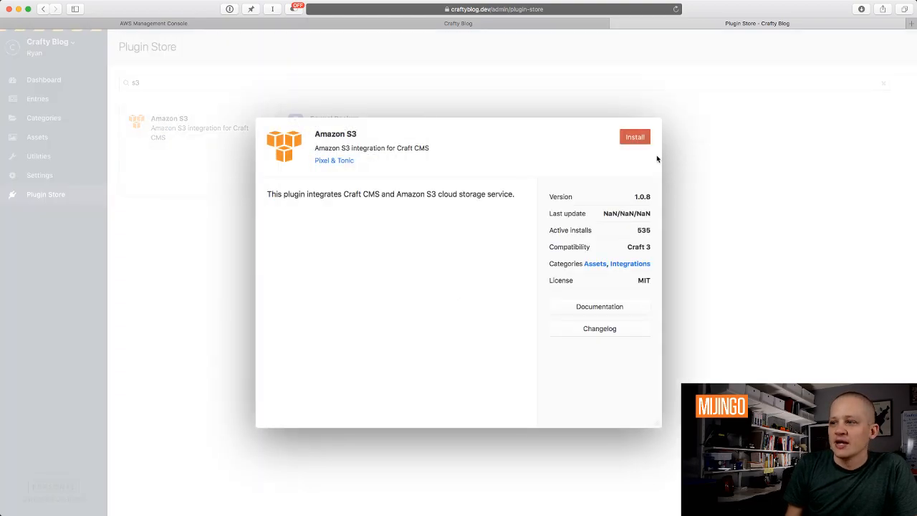
click(635, 137)
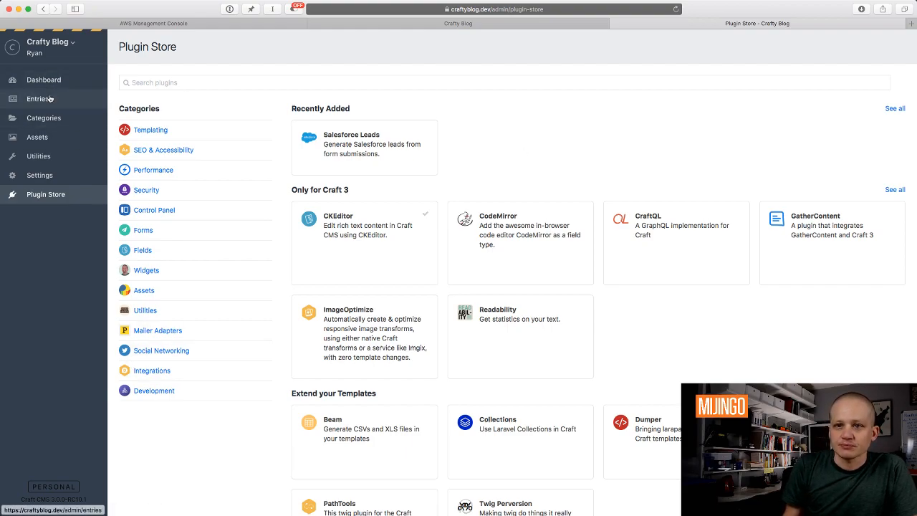
Check Amazon S3 in Settings > Plugins, then open the Images volume under Settings > Assets.
click(38, 180)
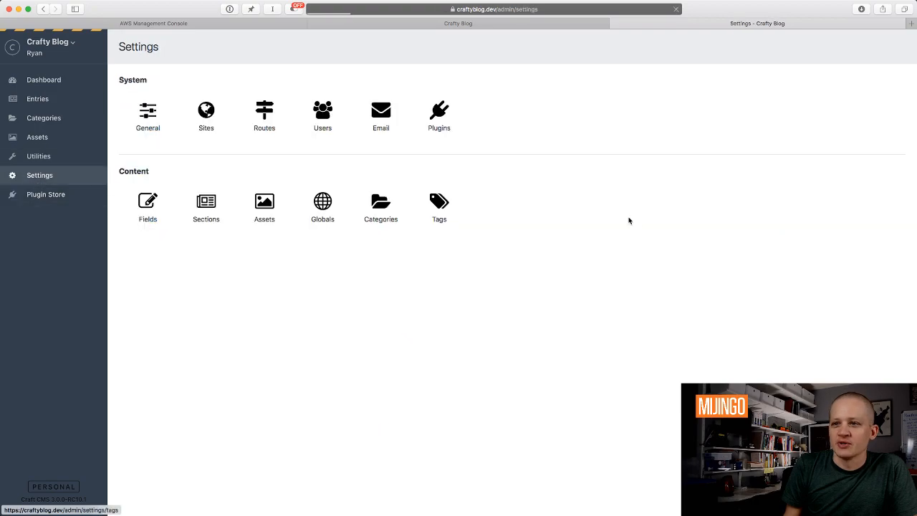
click(440, 112)
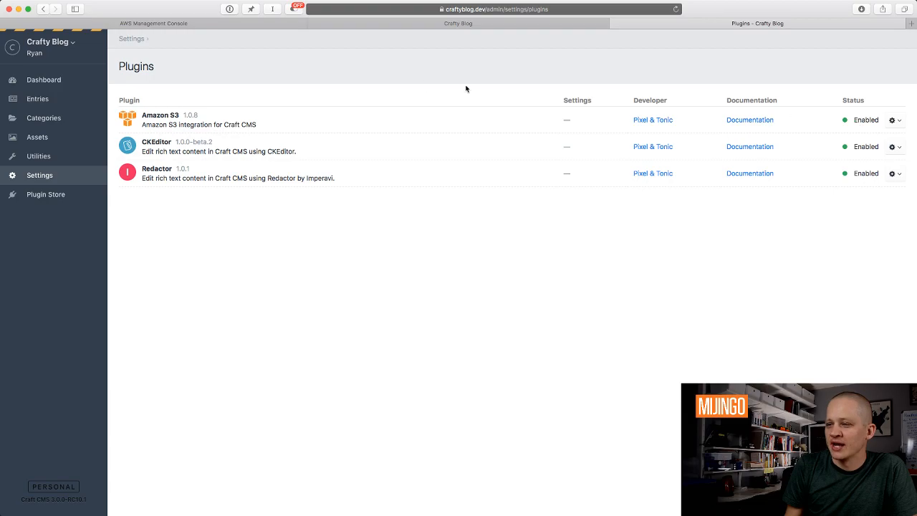
click(38, 137)
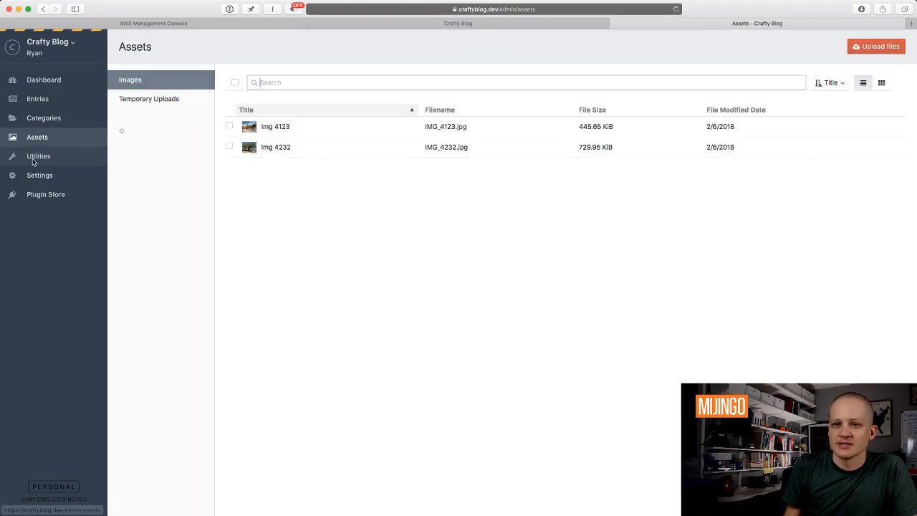
click(39, 175)
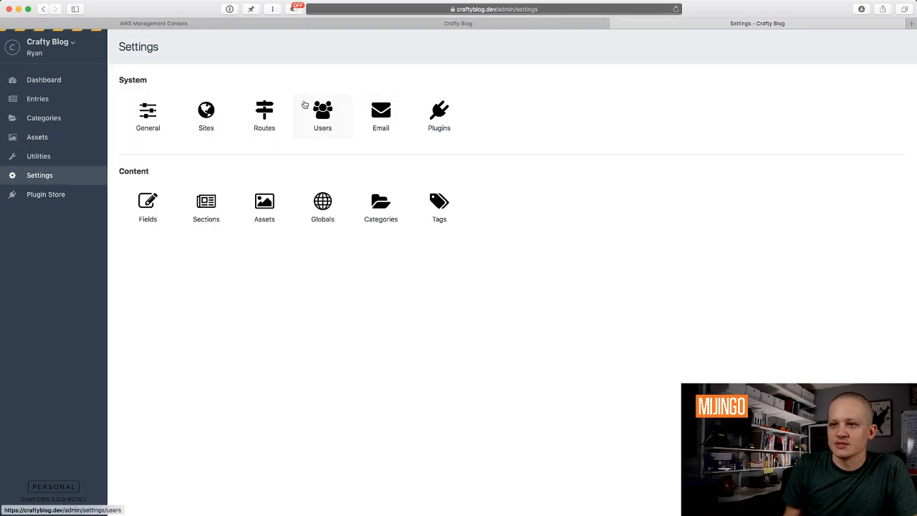
click(269, 207)
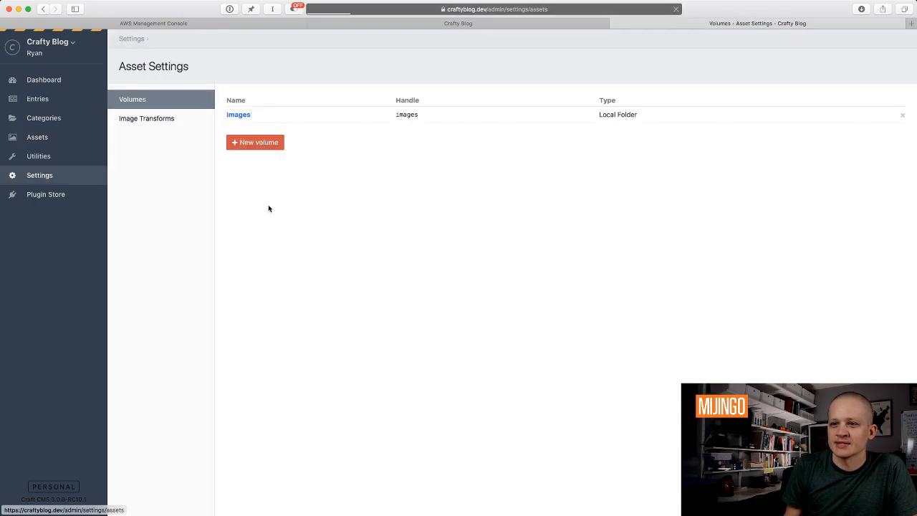
click(240, 115)
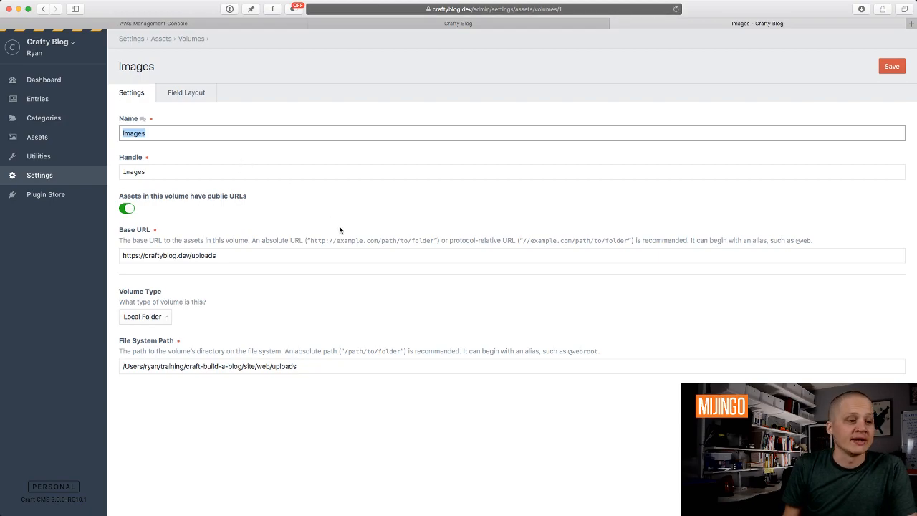
Review the volume types but keep Local Folder, then go to the AWS Management Console tab.
click(135, 318)
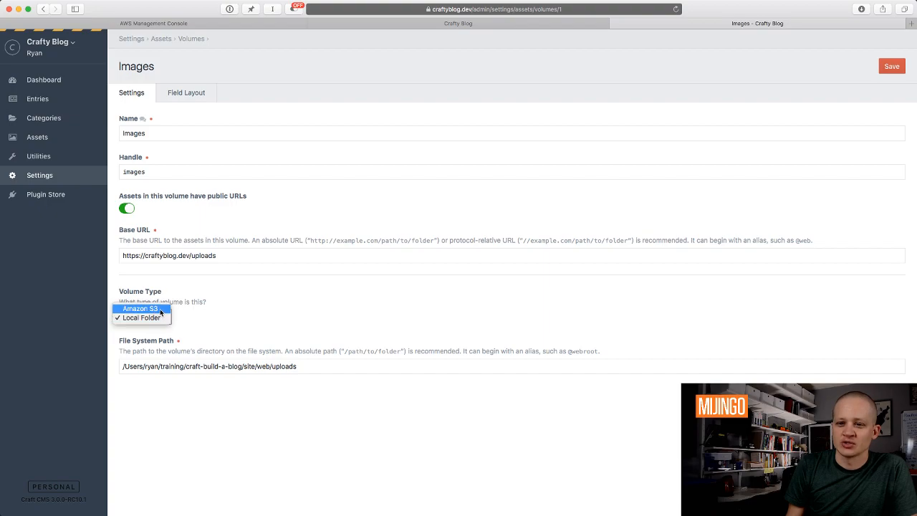
click(159, 318)
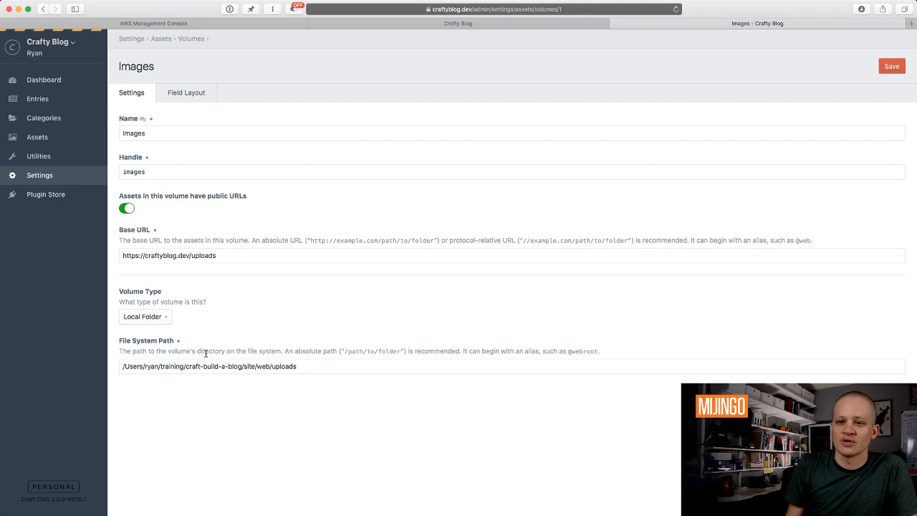
click(151, 316)
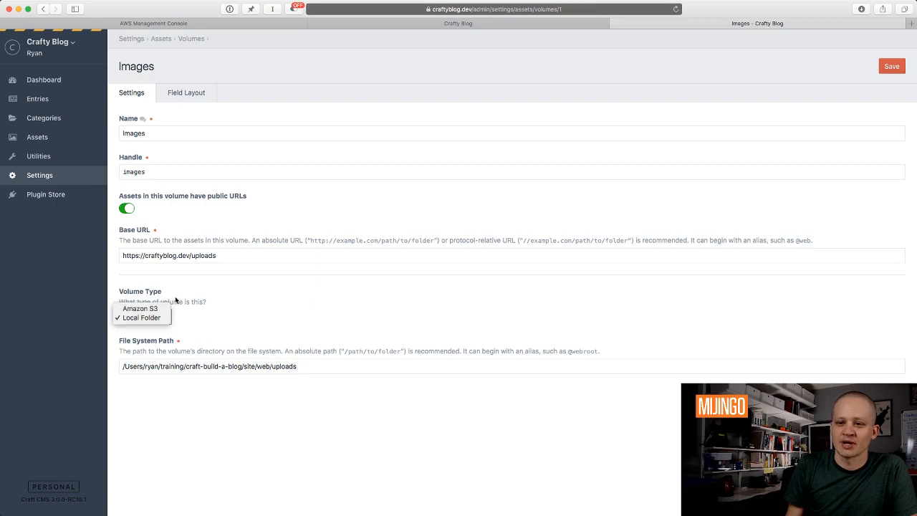
click(253, 317)
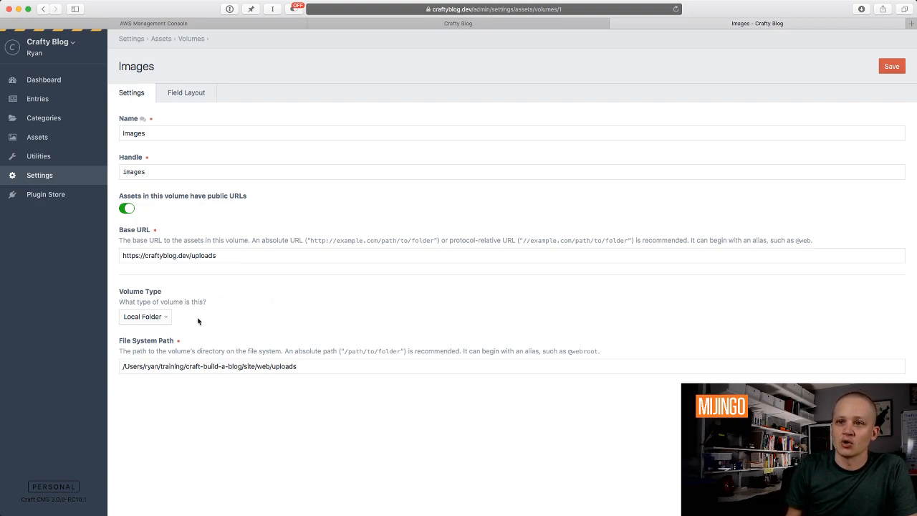
click(251, 24)
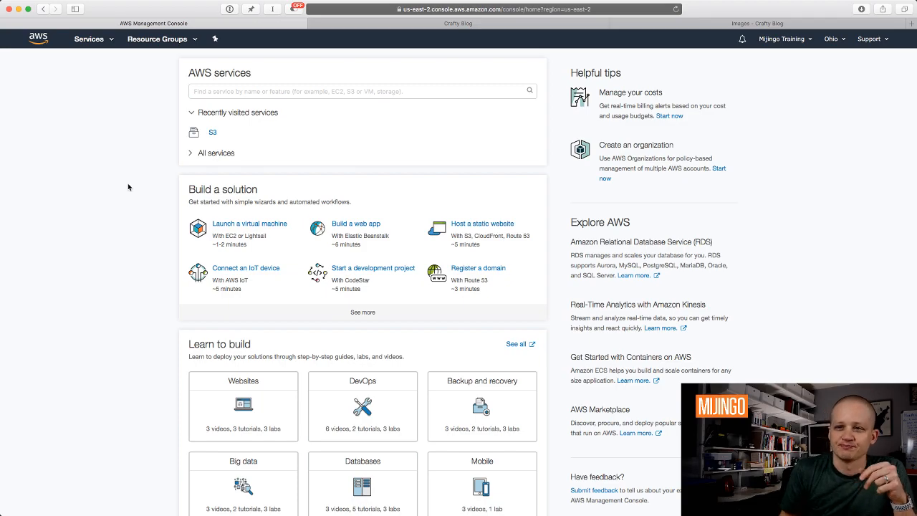
Search the AWS services for 's3' and open the S3 console.
click(90, 39)
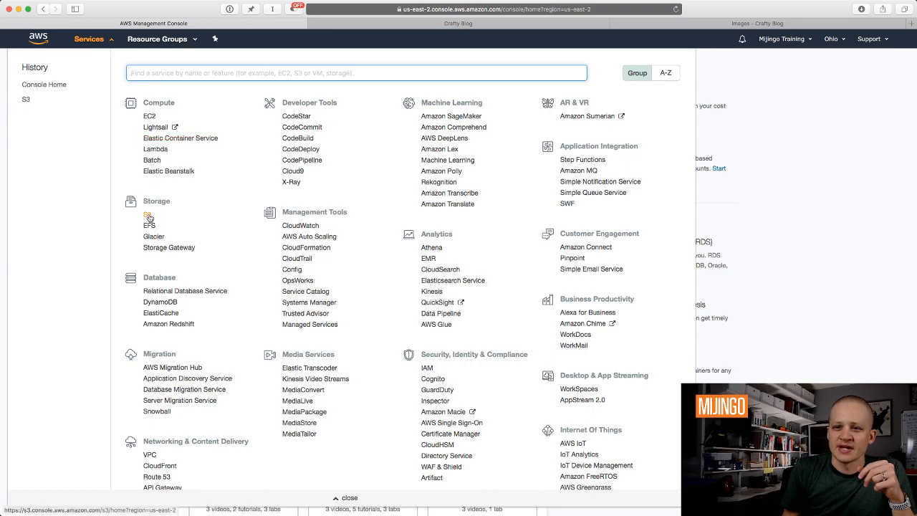
click(201, 84)
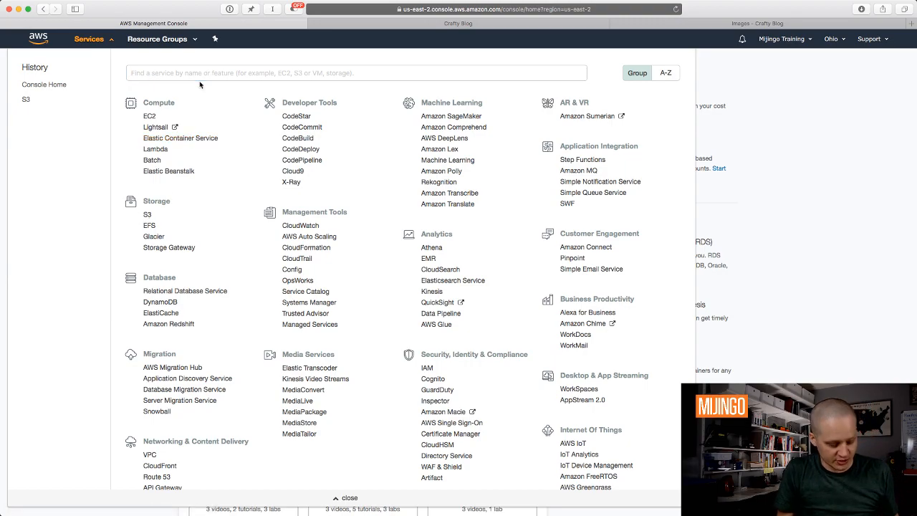
click(200, 72)
text(s3)
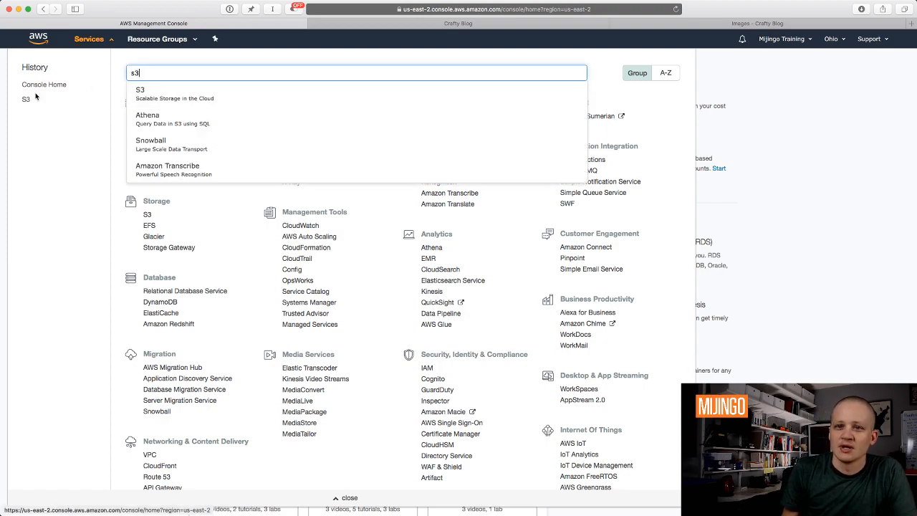
click(172, 94)
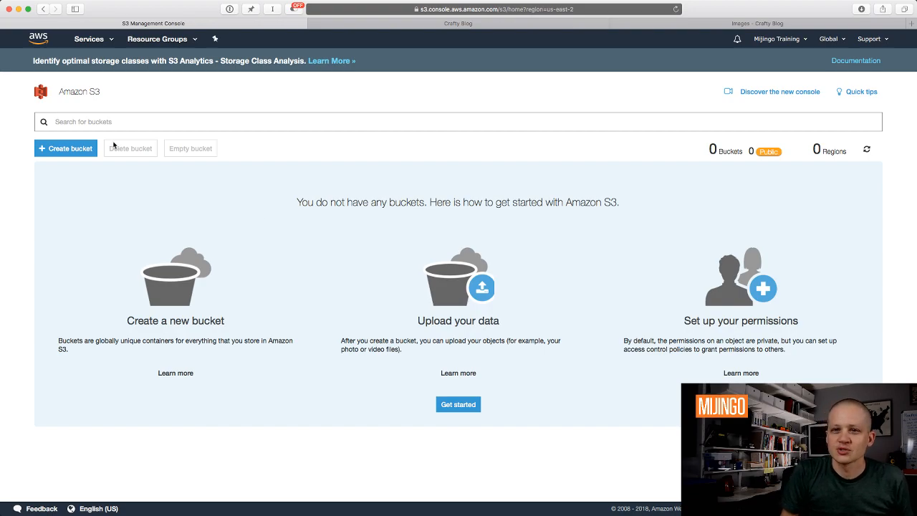
Start a new bucket and enter the bucket name crafty-blog-images.
click(93, 148)
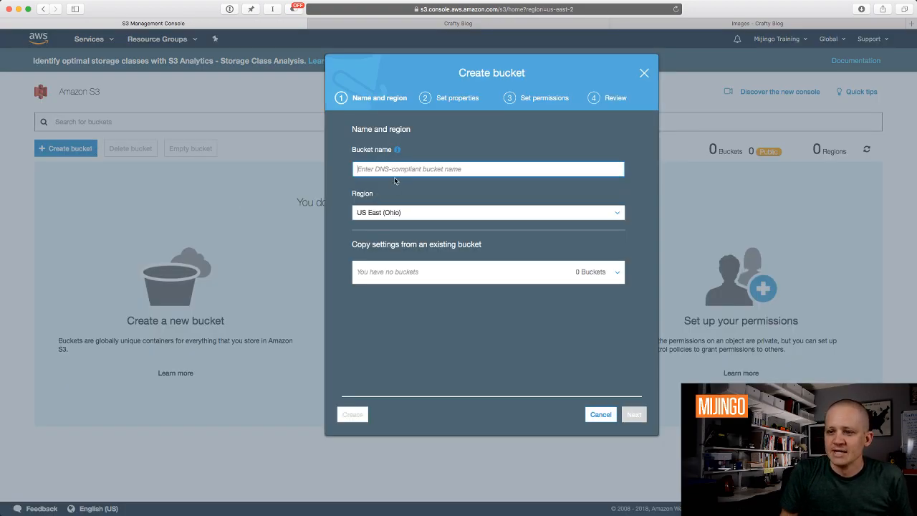
text(crafty-)
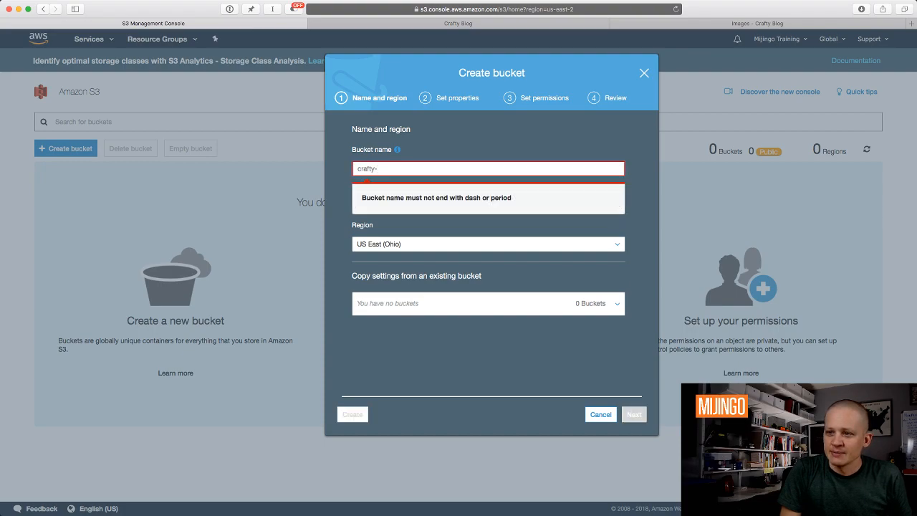
text(blog-images)
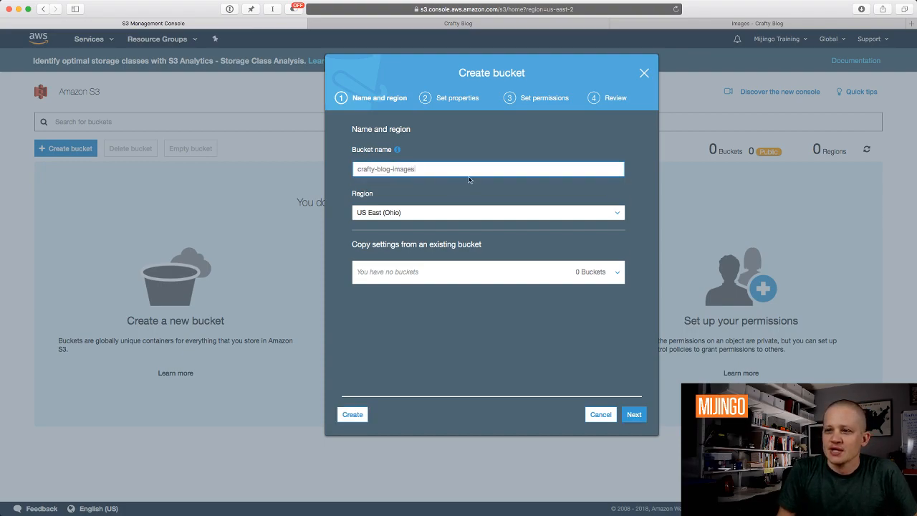
double_click(444, 169)
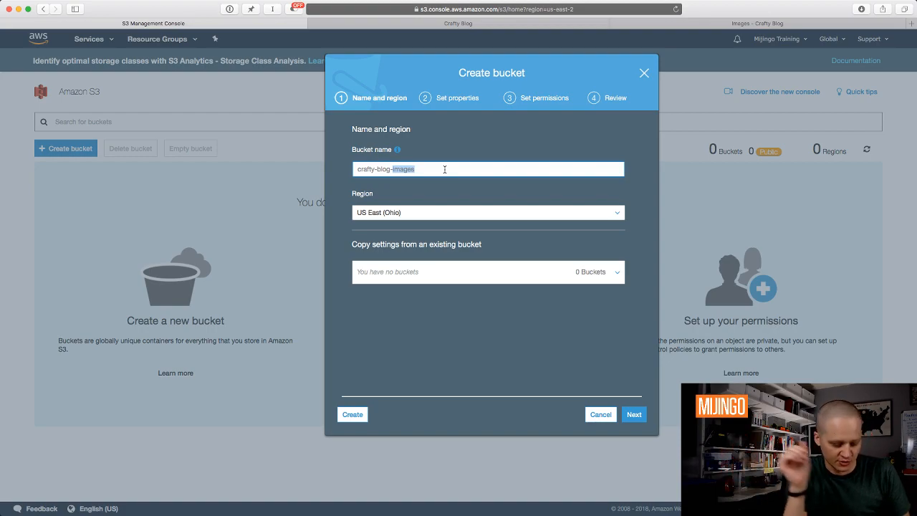
key(super+a)
text(images)
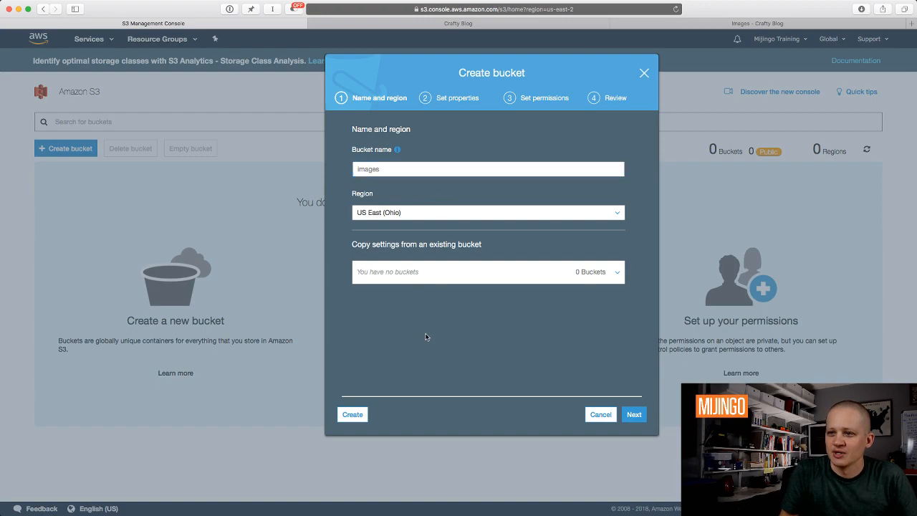
click(447, 212)
click(328, 207)
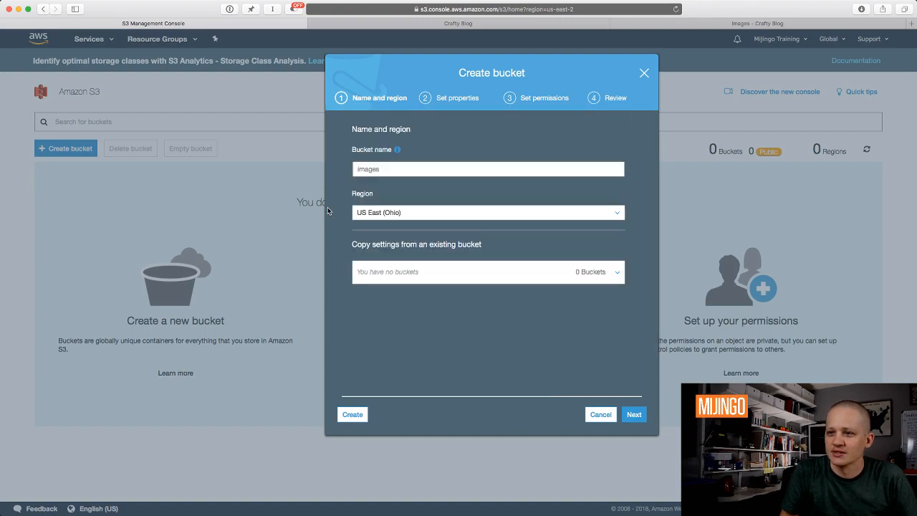
double_click(423, 171)
text(crafty)
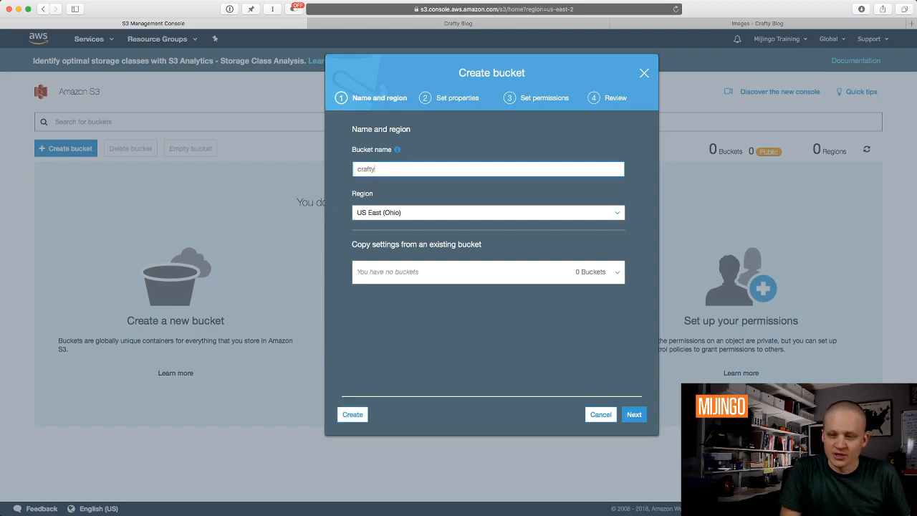
text(-blog)
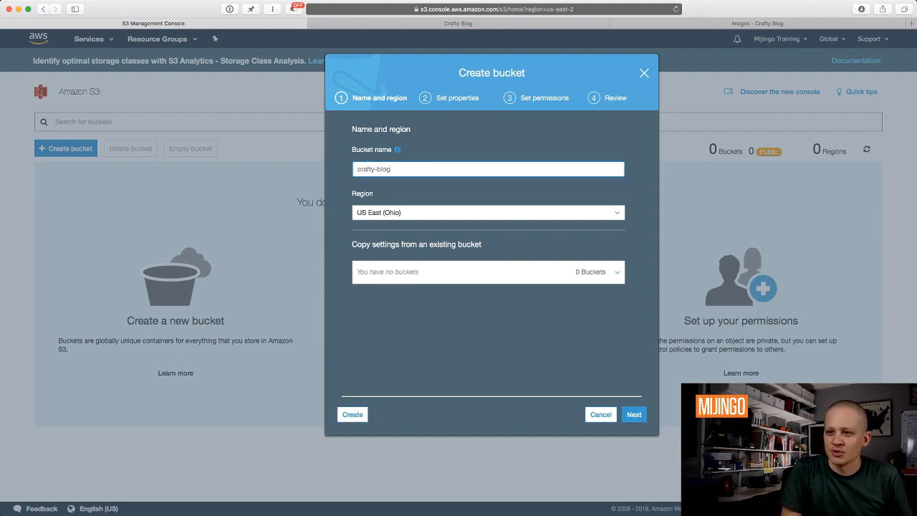
text(-images)
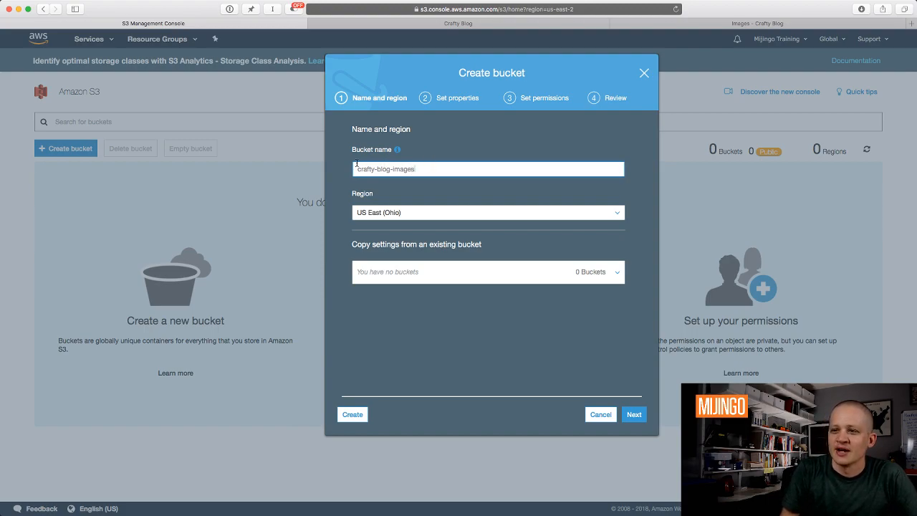
mouse_move(398, 153)
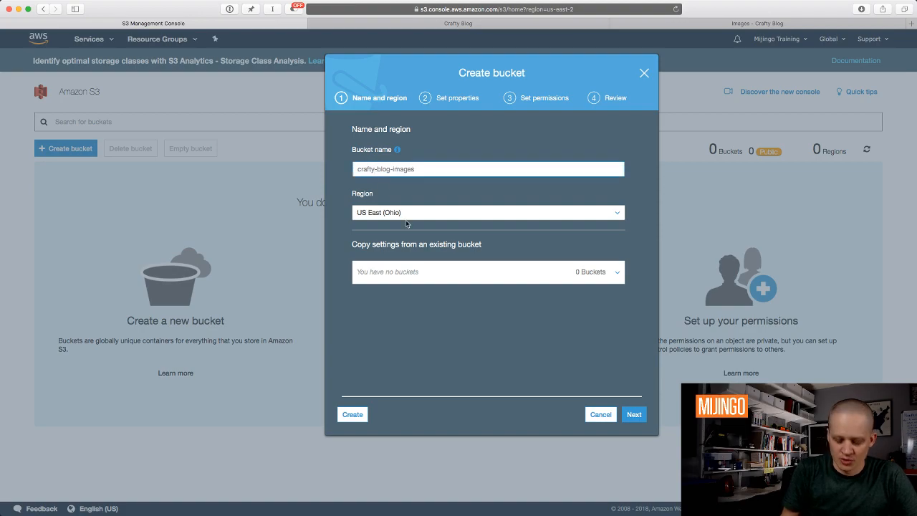
key(BackSpace)
key(BackSpace)
text(-blog)
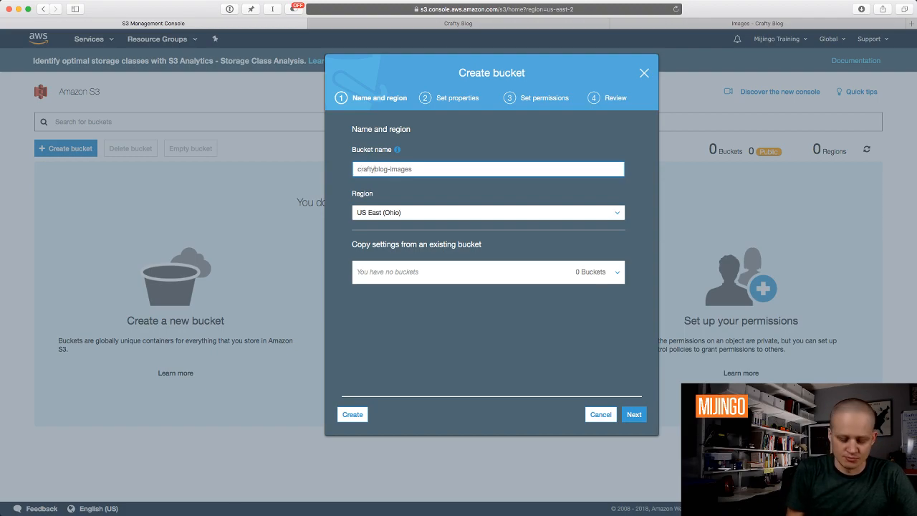
text(-)
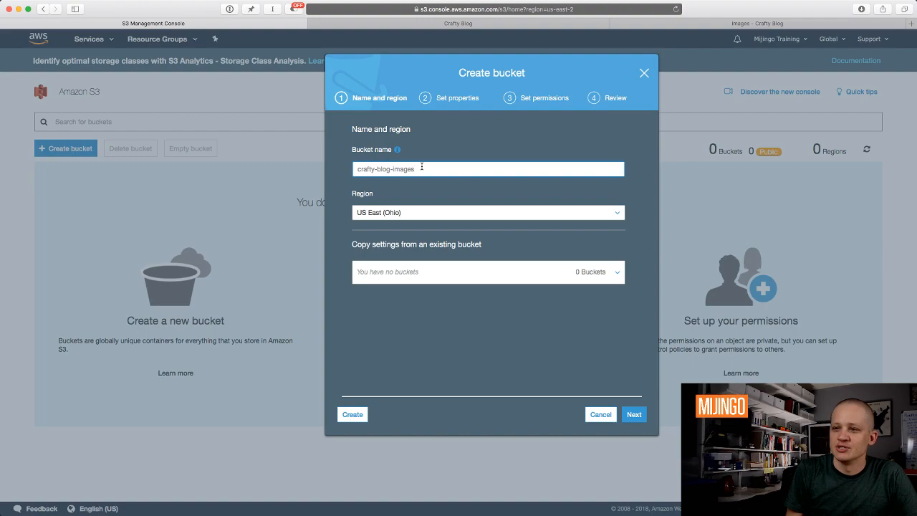
Keep the bucket region at US East (Ohio) and continue to the properties step.
click(373, 212)
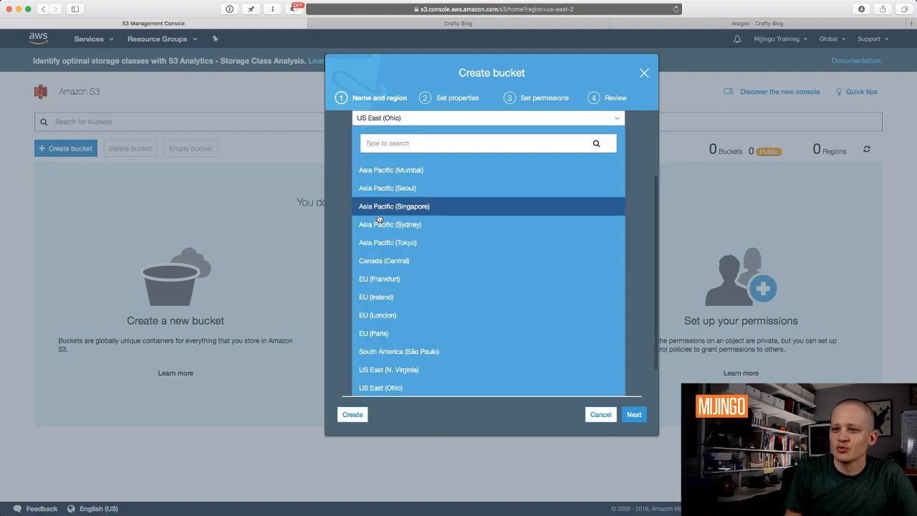
scroll(387, 272, down, 2)
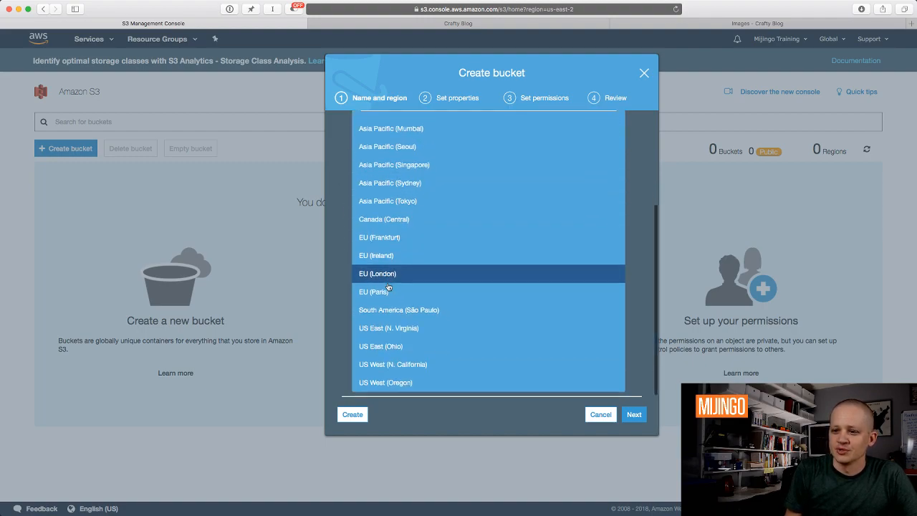
scroll(387, 344, up, 4)
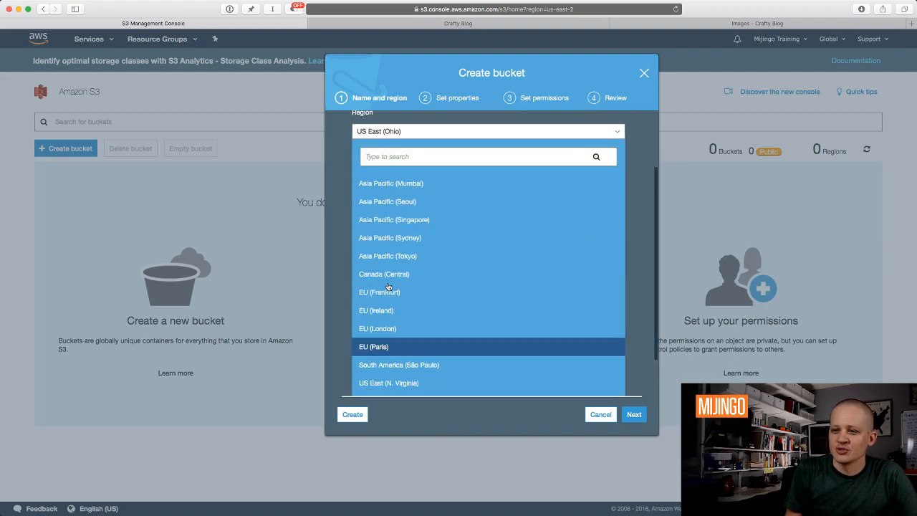
click(337, 279)
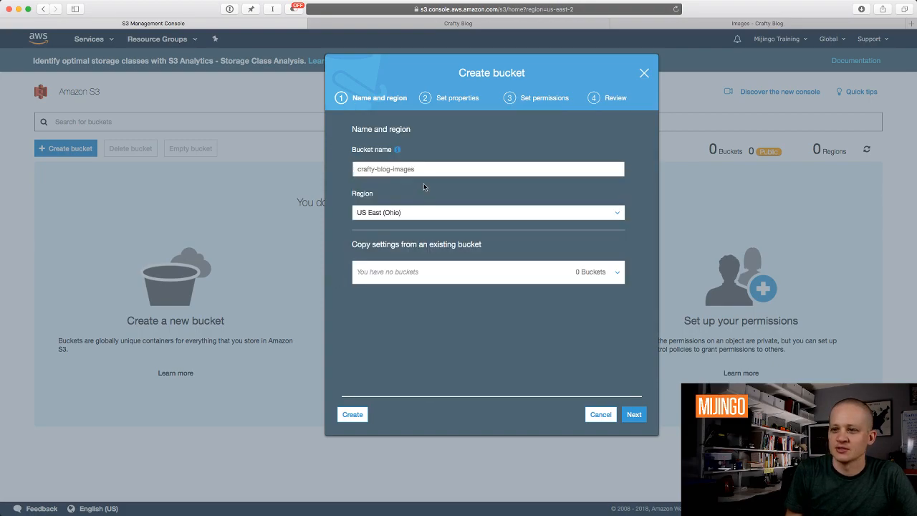
click(395, 214)
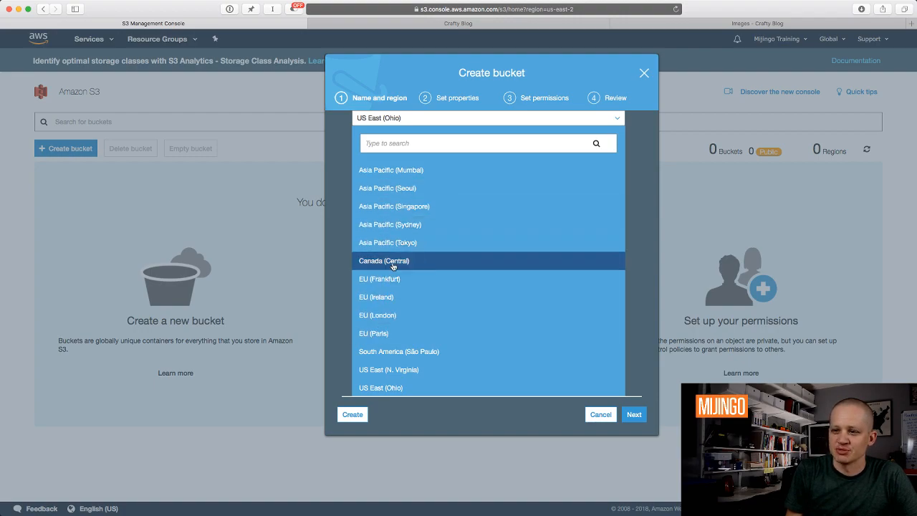
scroll(387, 290, down, 2)
scroll(387, 308, up, 1)
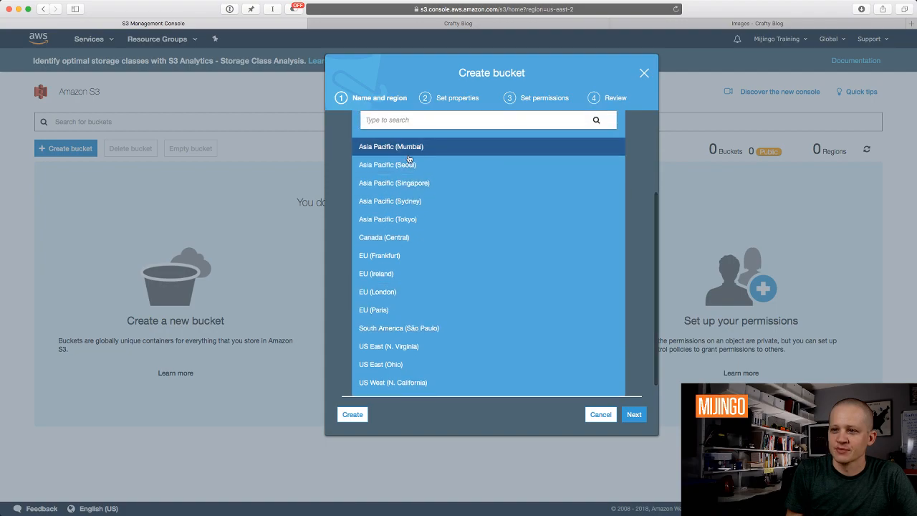
click(346, 191)
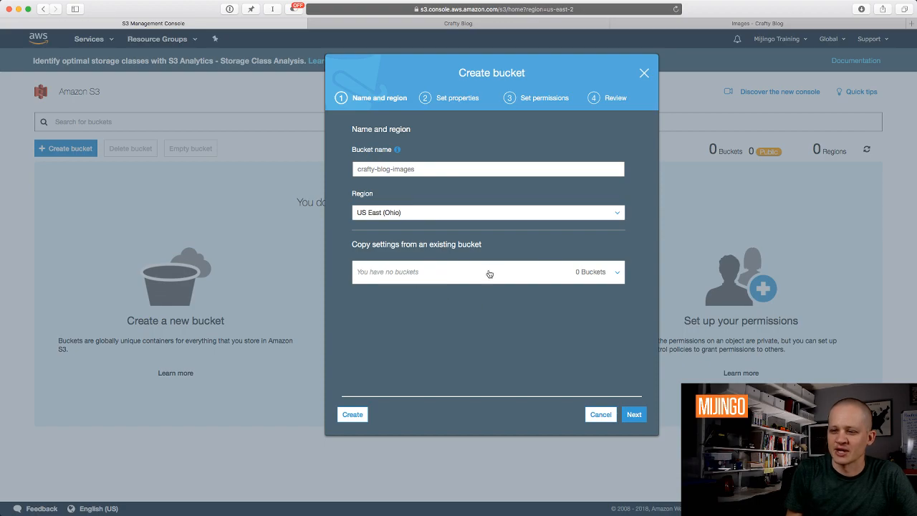
click(634, 414)
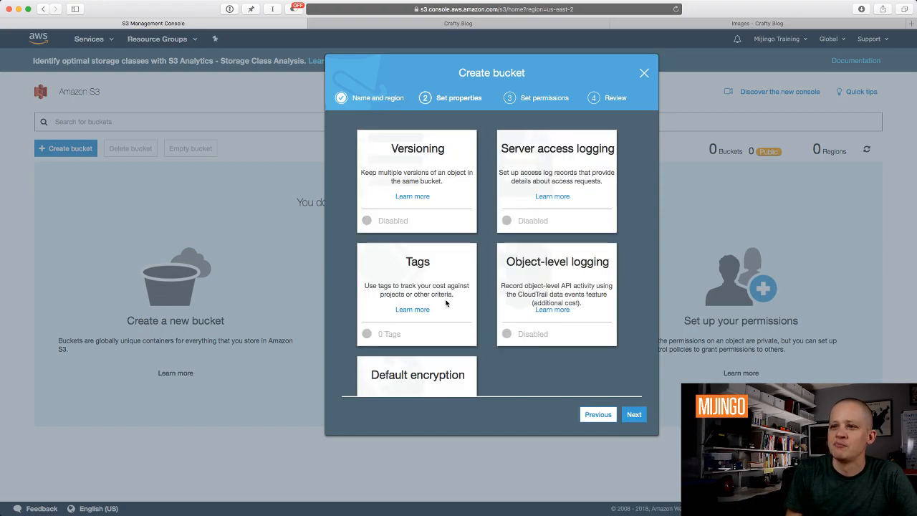
Leave all bucket properties at their defaults and advance to the permissions step.
scroll(468, 282, down, 3)
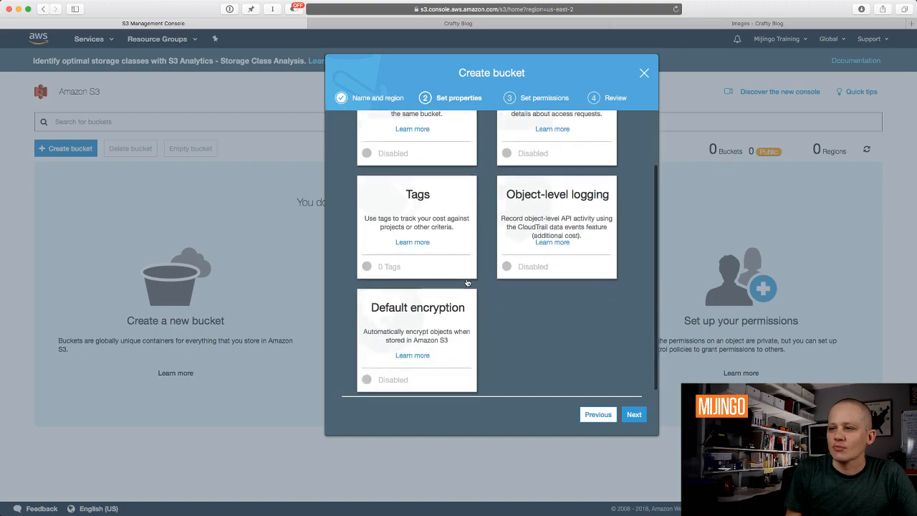
scroll(459, 273, up, 3)
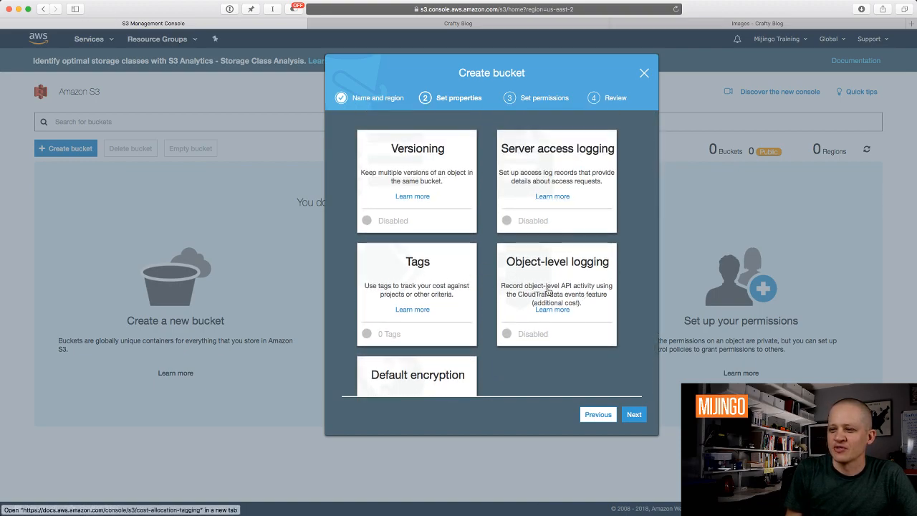
scroll(545, 215, down, 2)
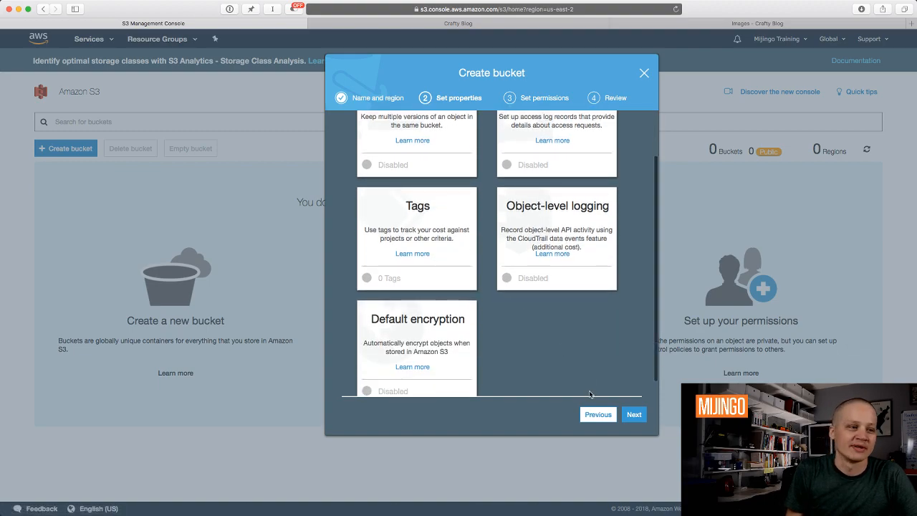
click(634, 416)
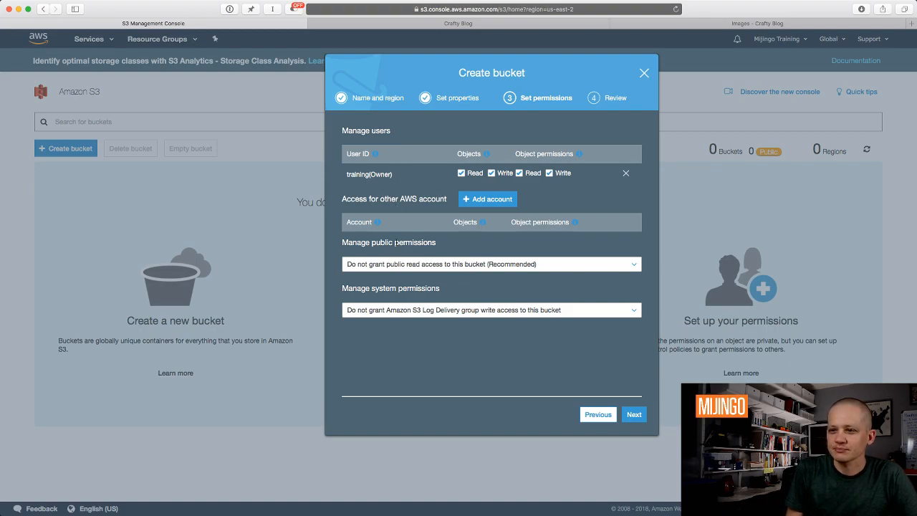
Grant public read access, create the crafty-blog-images bucket, and open its overview page.
click(454, 269)
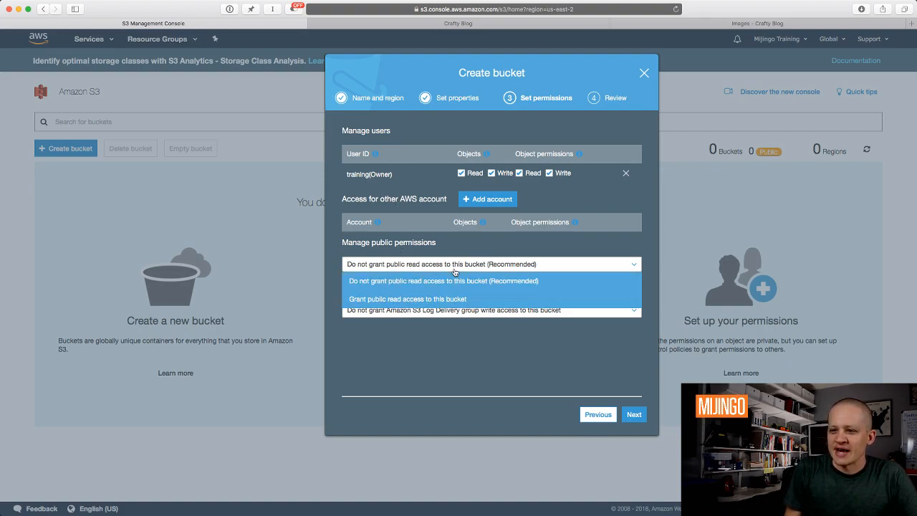
click(436, 300)
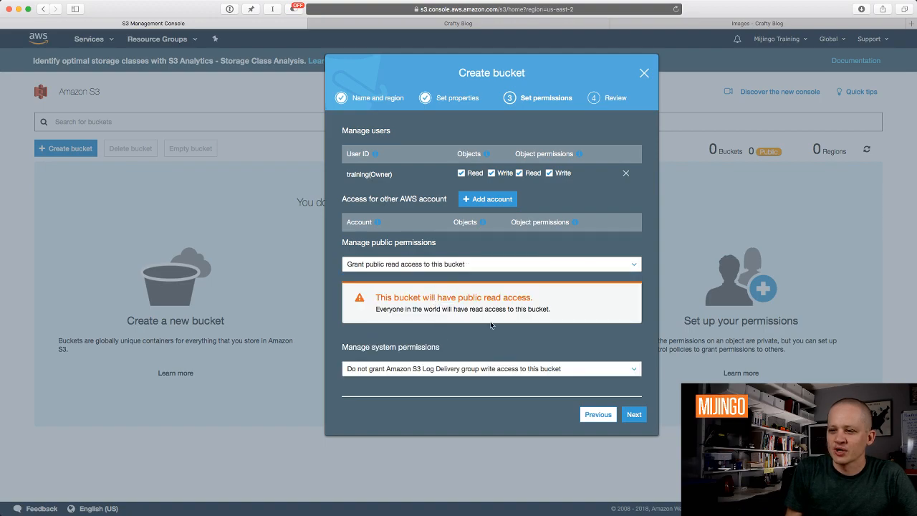
click(633, 415)
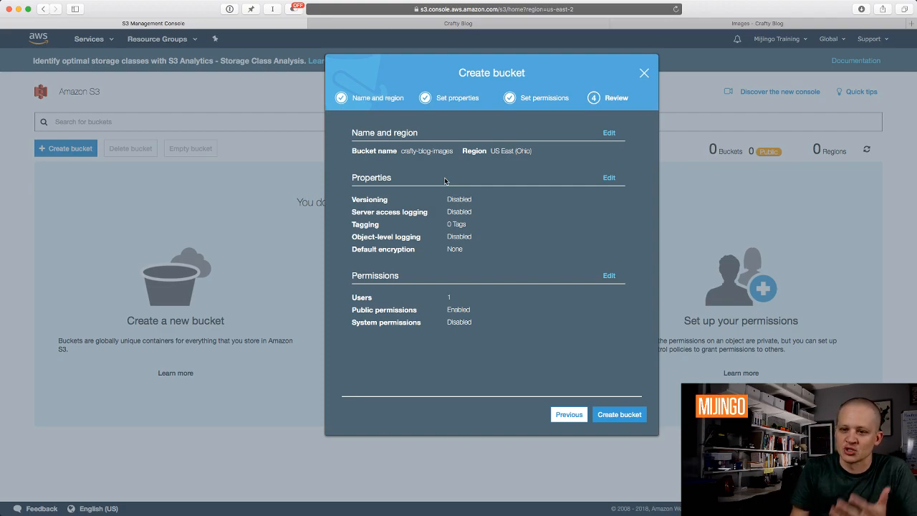
click(624, 416)
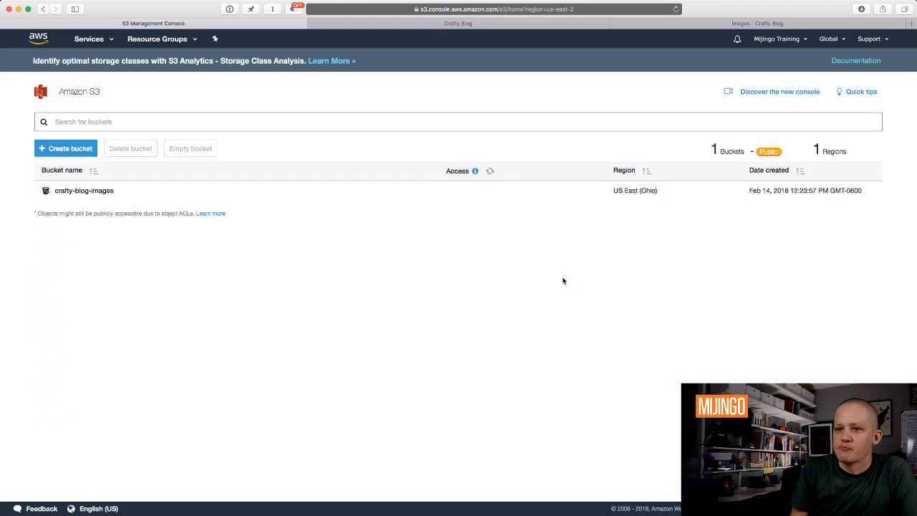
click(83, 192)
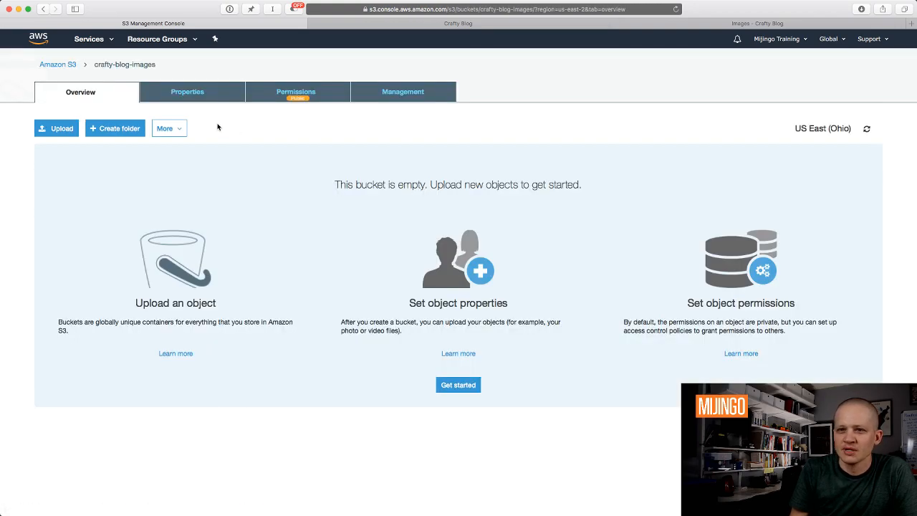
Add IMG_4123.jpg and IMG_4232.jpg from the project's web/uploads folder to a bucket upload.
click(59, 131)
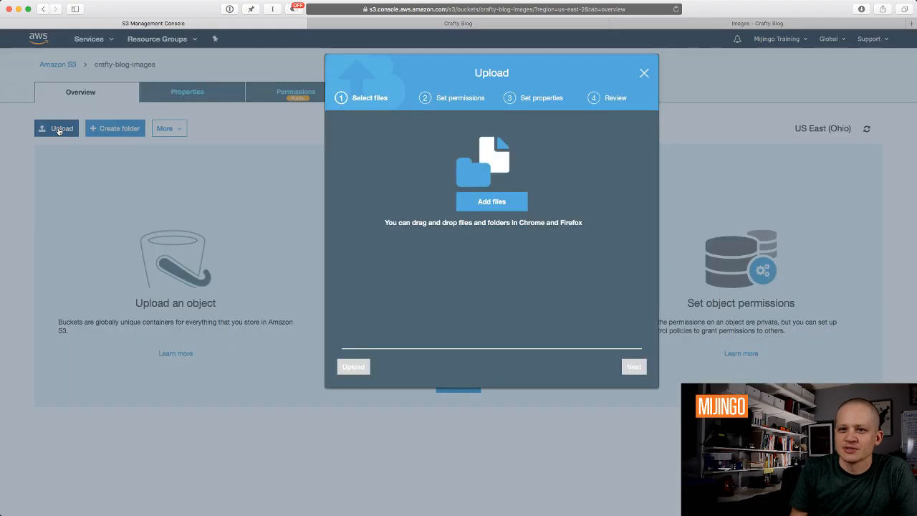
click(507, 204)
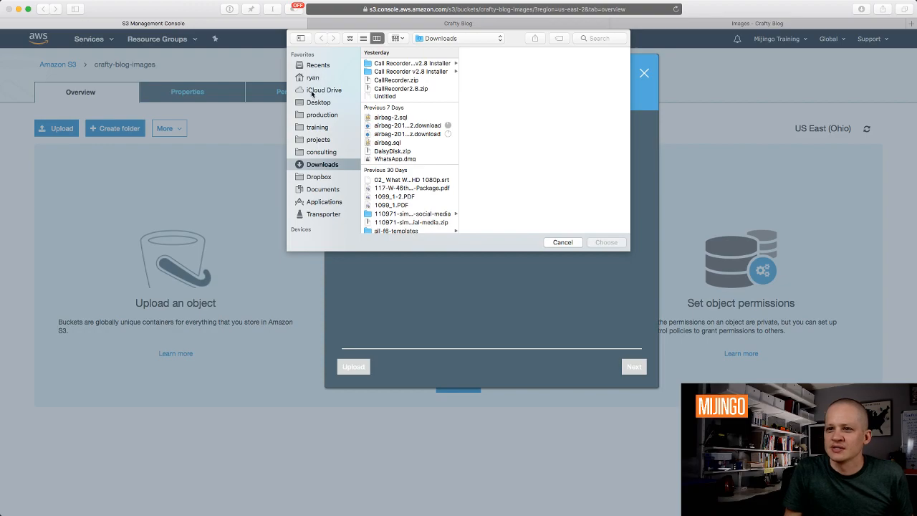
click(326, 129)
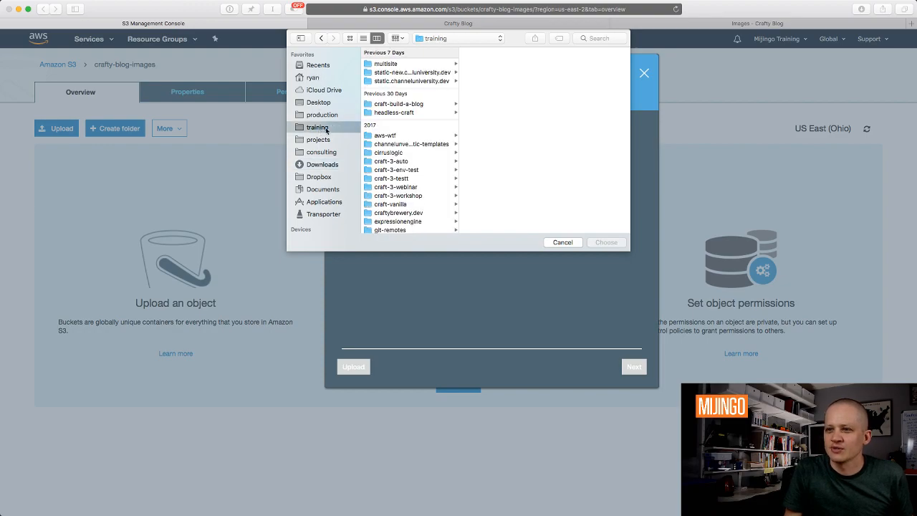
click(430, 104)
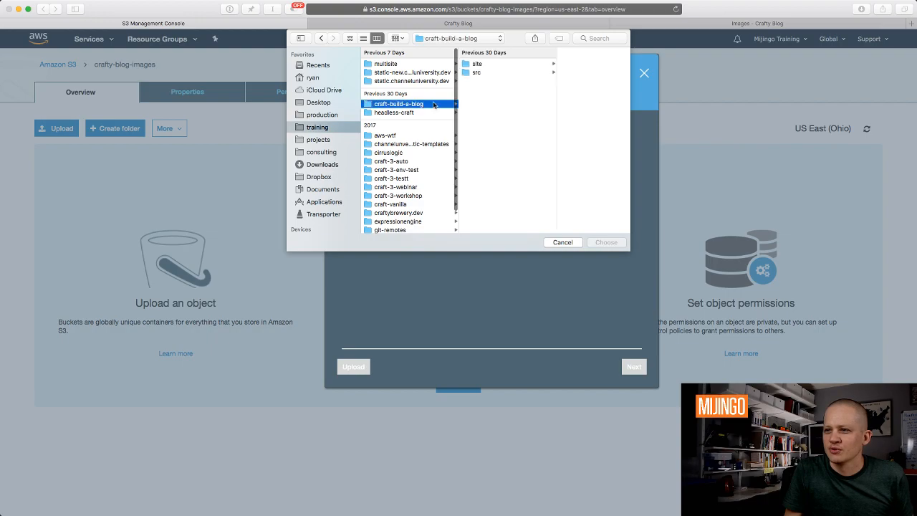
click(493, 65)
click(551, 168)
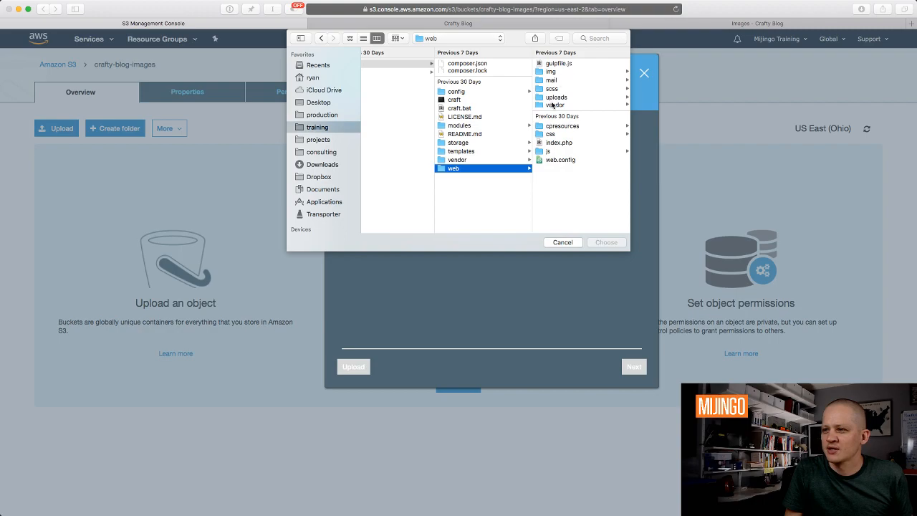
click(558, 98)
click(572, 72)
shift+click(454, 80)
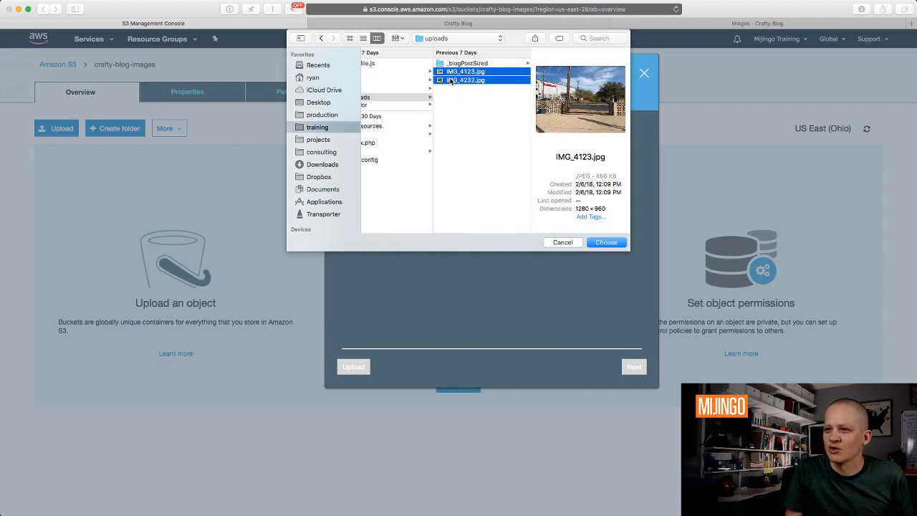
click(609, 245)
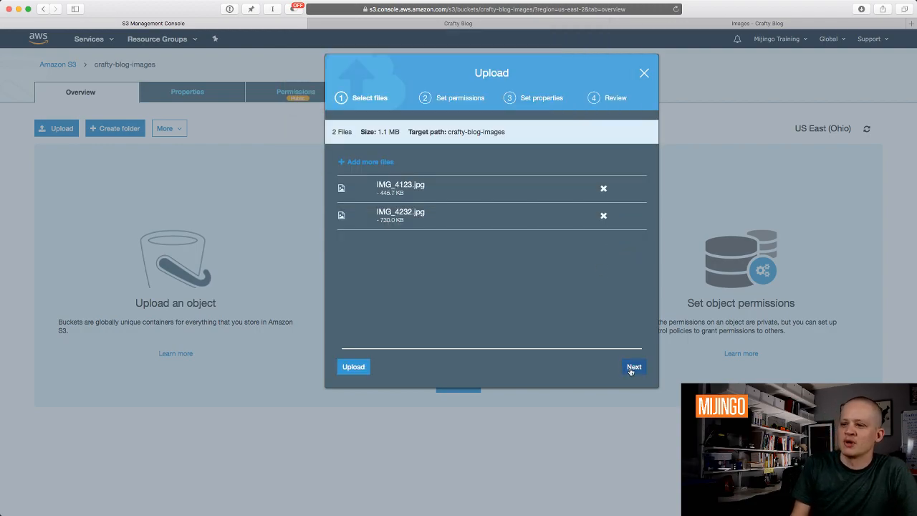
Grant both images public read access, upload them, and return to the Craft admin.
click(629, 367)
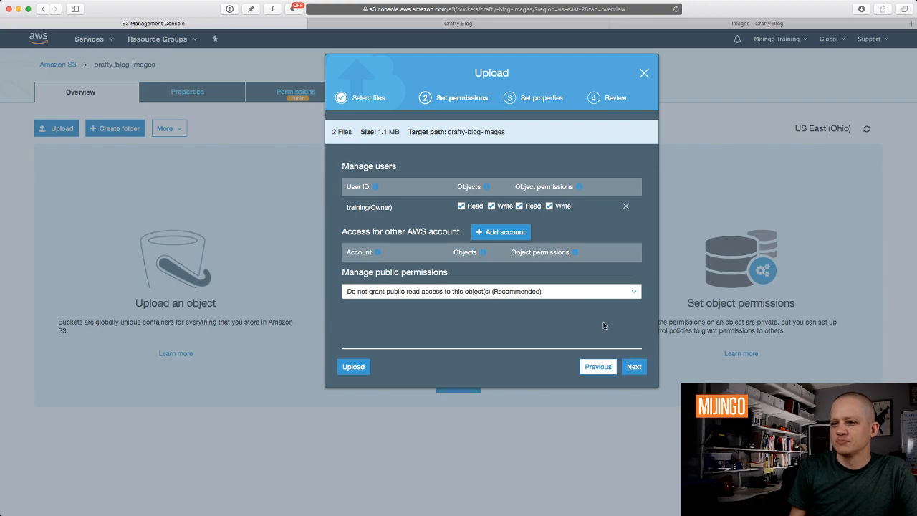
click(550, 291)
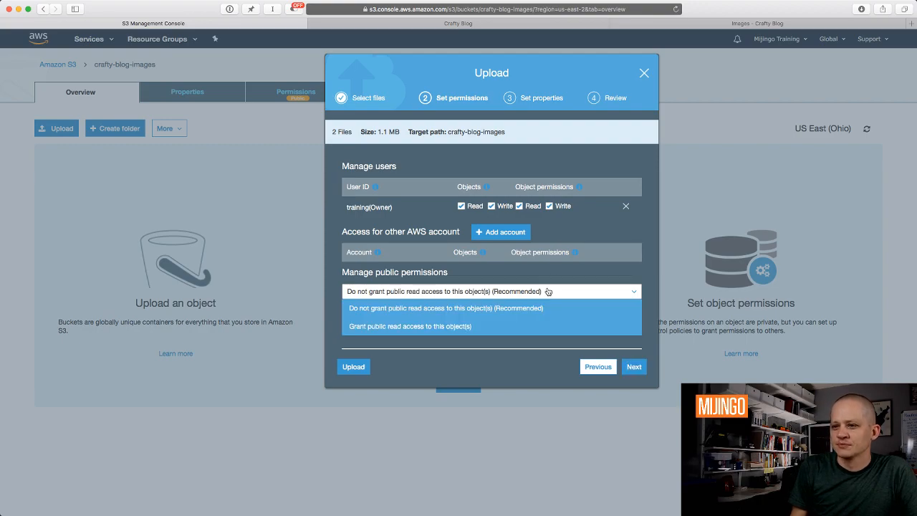
click(490, 326)
click(635, 368)
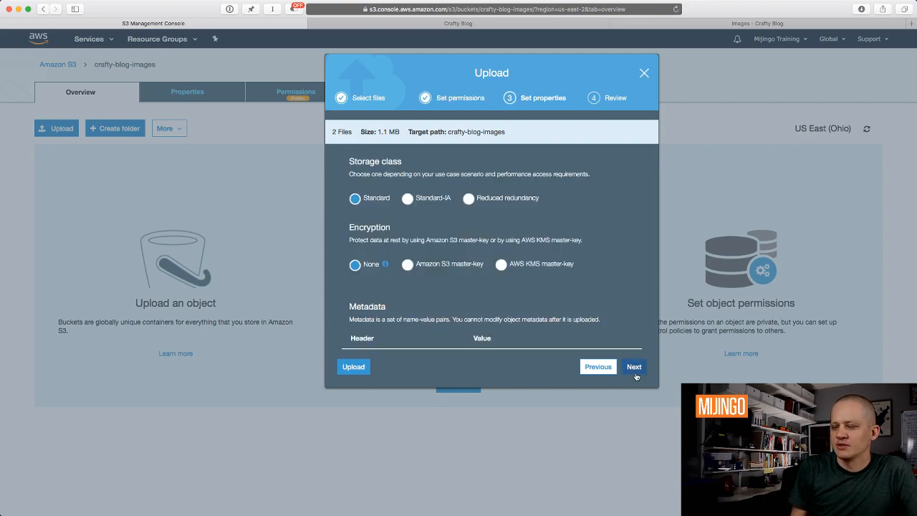
click(634, 367)
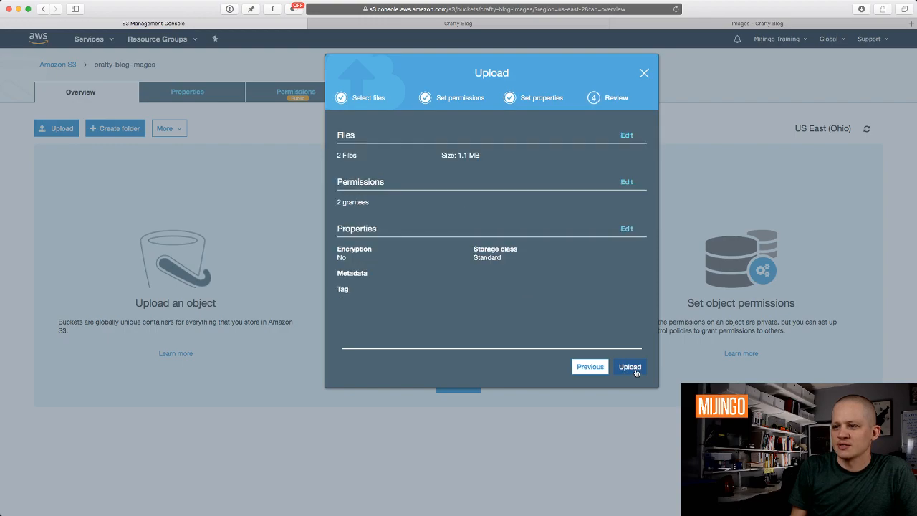
click(630, 366)
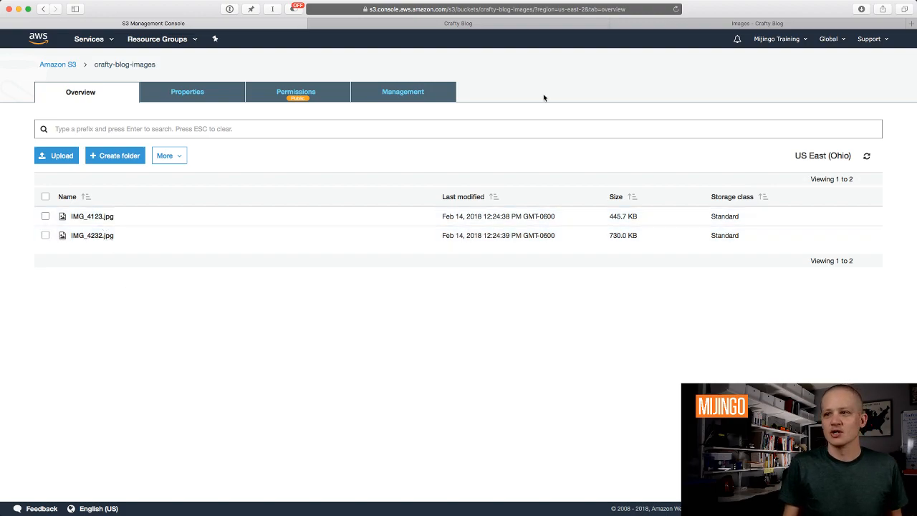
click(761, 27)
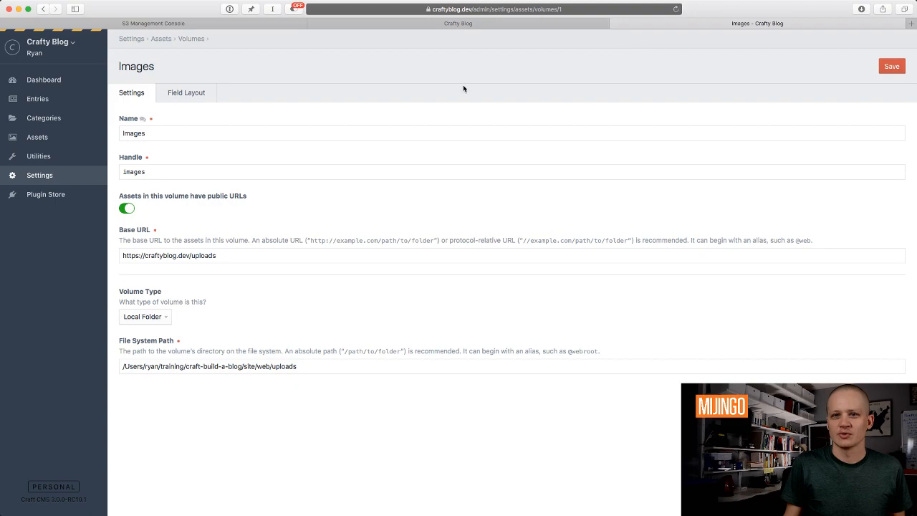
Compare the Craft Assets listing with the S3 bucket, then view IMG_4232.jpg's object details.
click(45, 138)
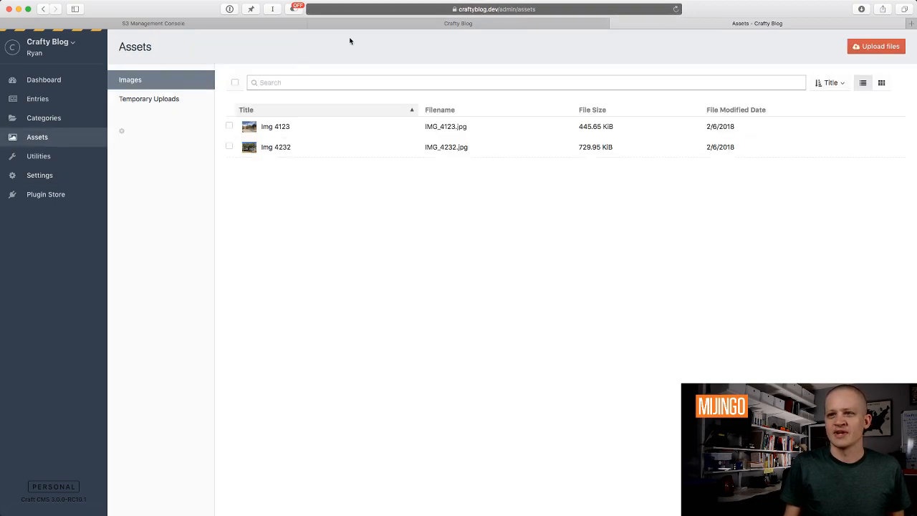
click(260, 26)
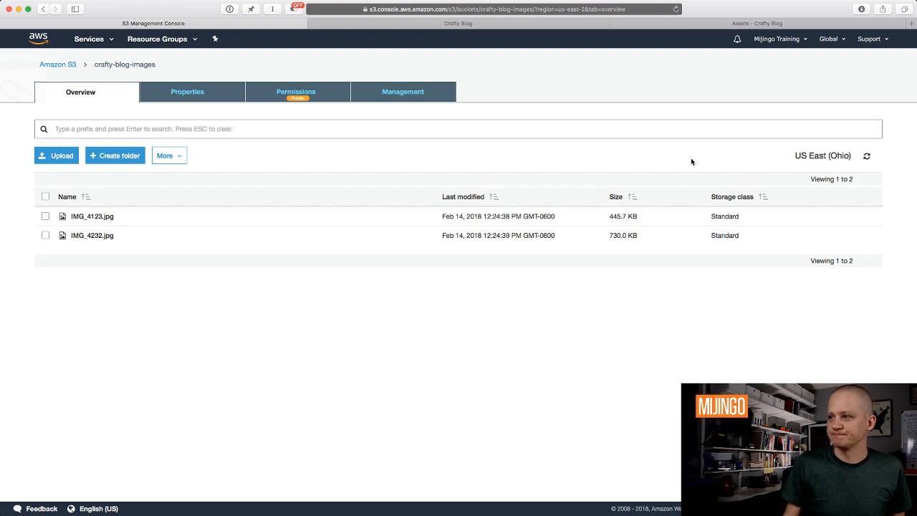
click(742, 23)
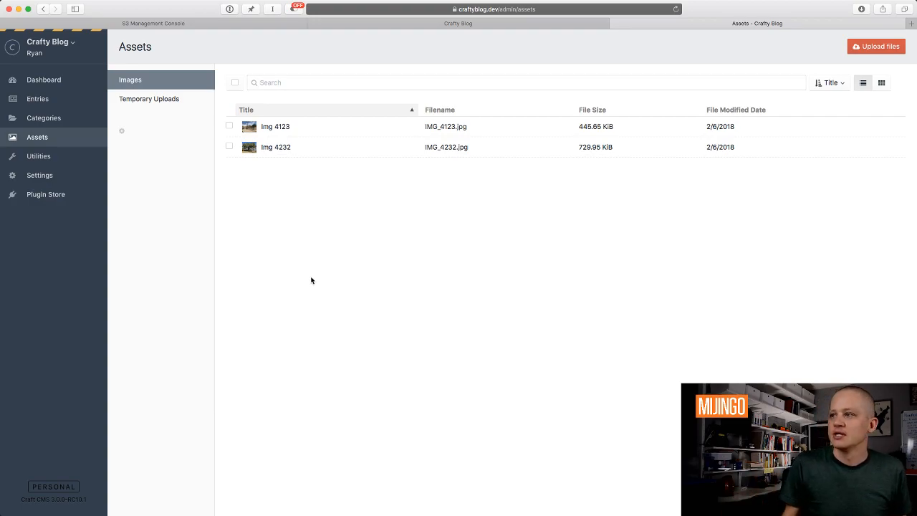
click(224, 23)
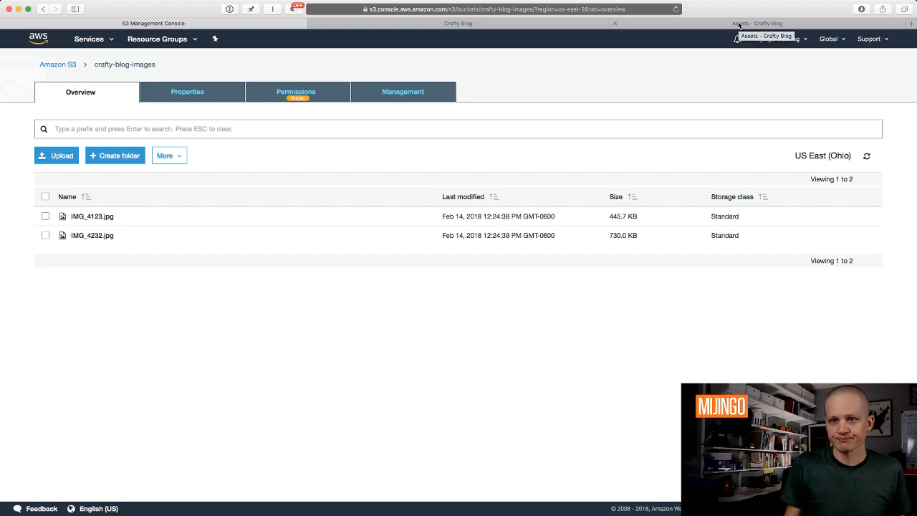
click(107, 238)
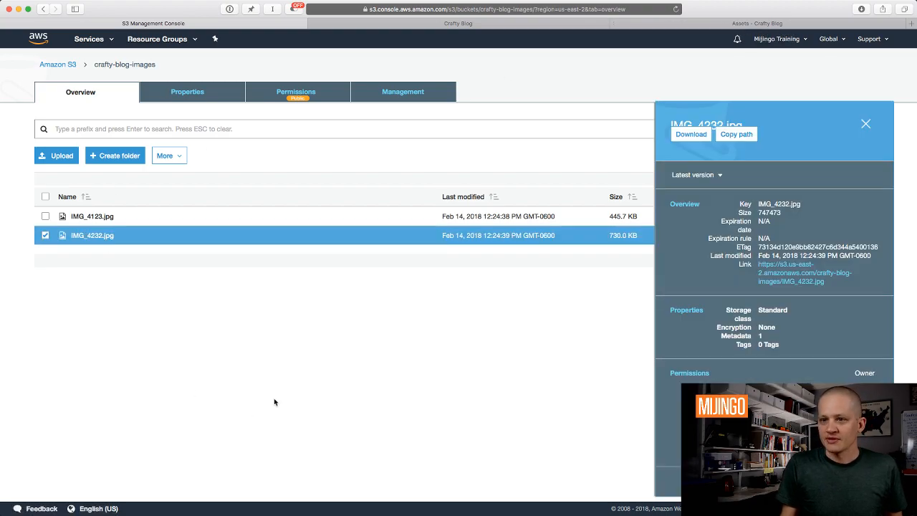
click(45, 236)
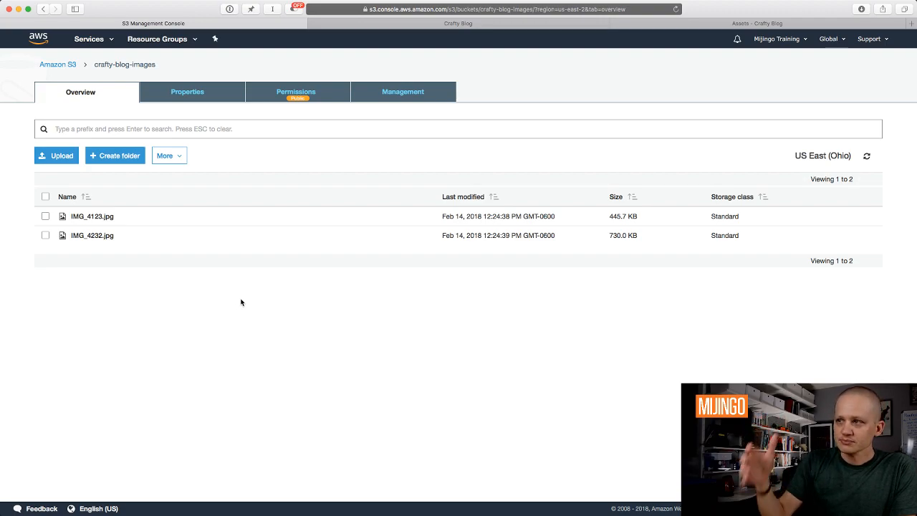
Go to the IAM service through the Services menu and show its Policies list.
click(112, 37)
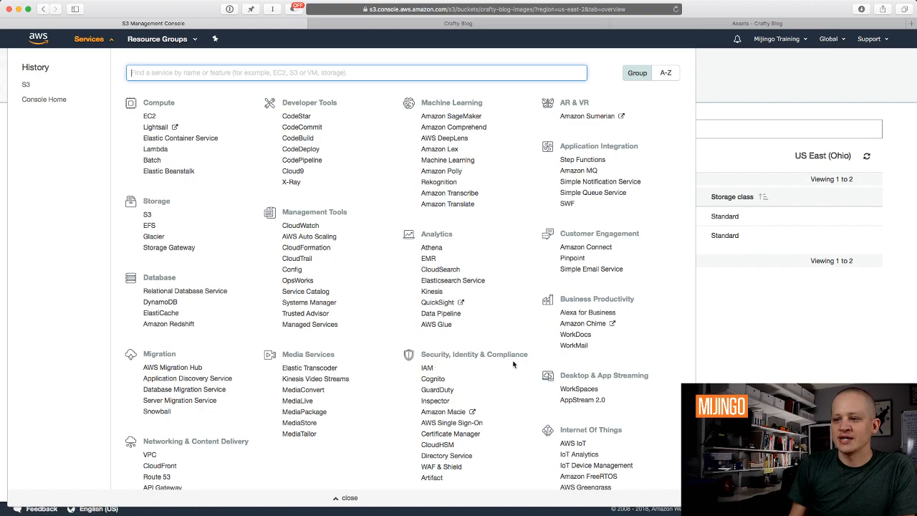
click(427, 368)
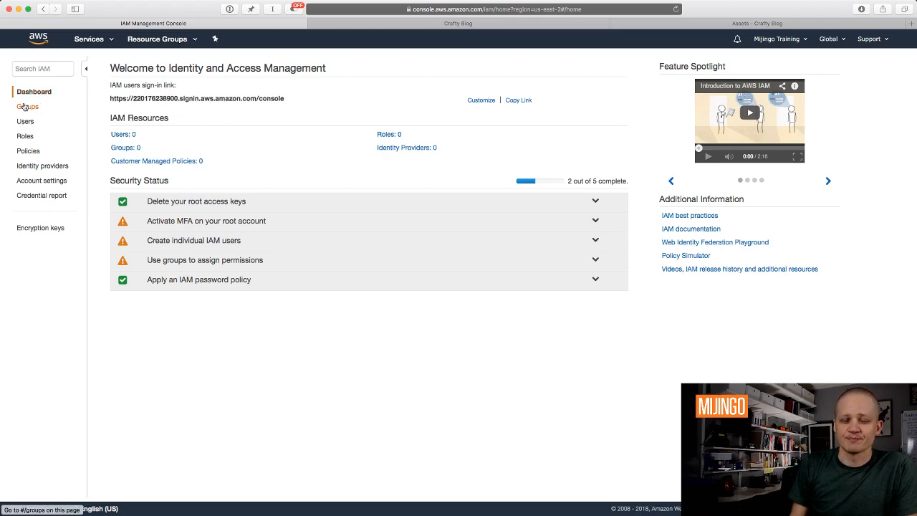
click(26, 151)
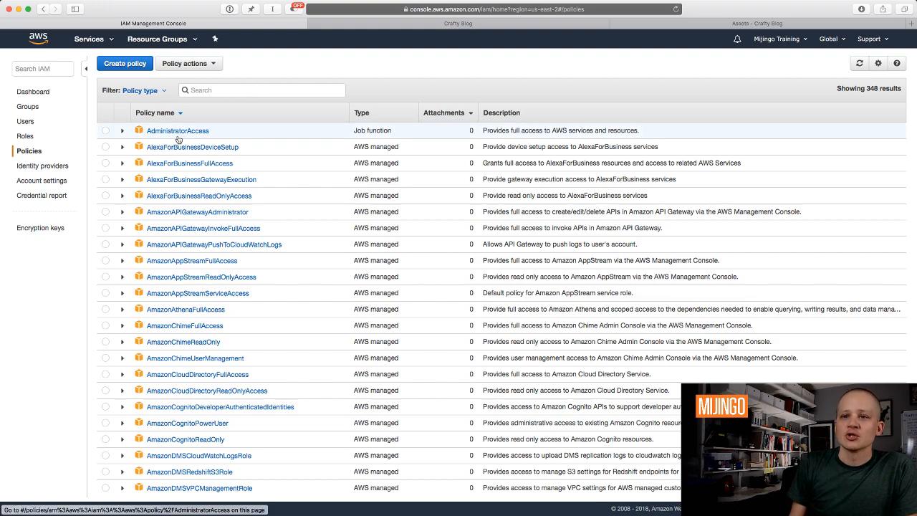
Filter policies by 's3' and review, then collapse, the AmazonS3FullAccess permissions summary.
scroll(220, 221, down, 5)
scroll(221, 220, up, 5)
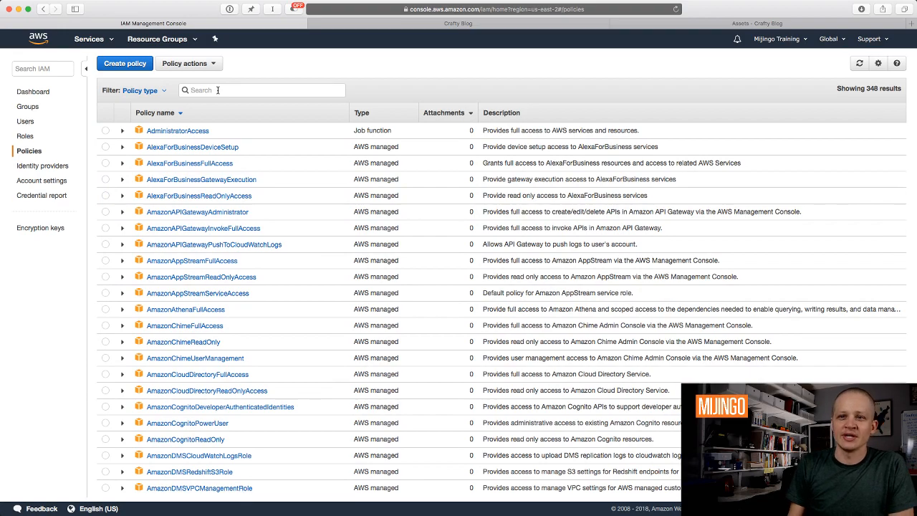
text(s3)
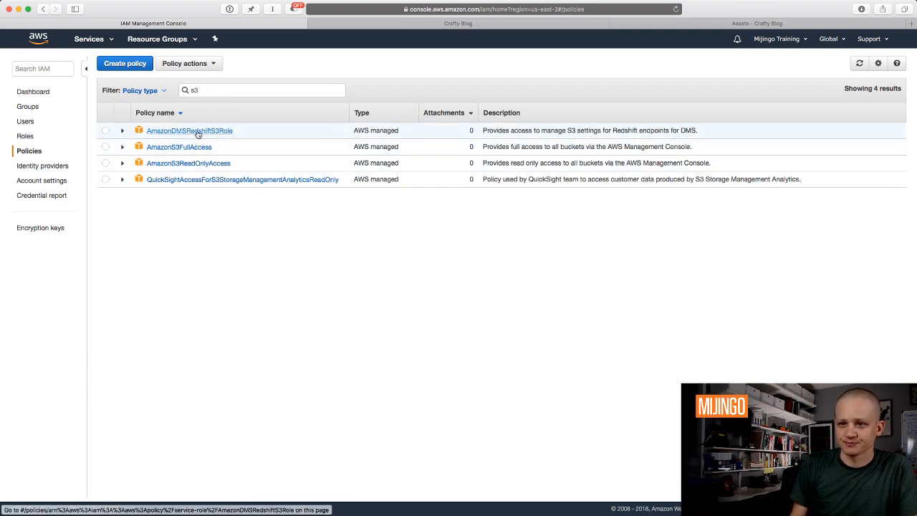
click(123, 147)
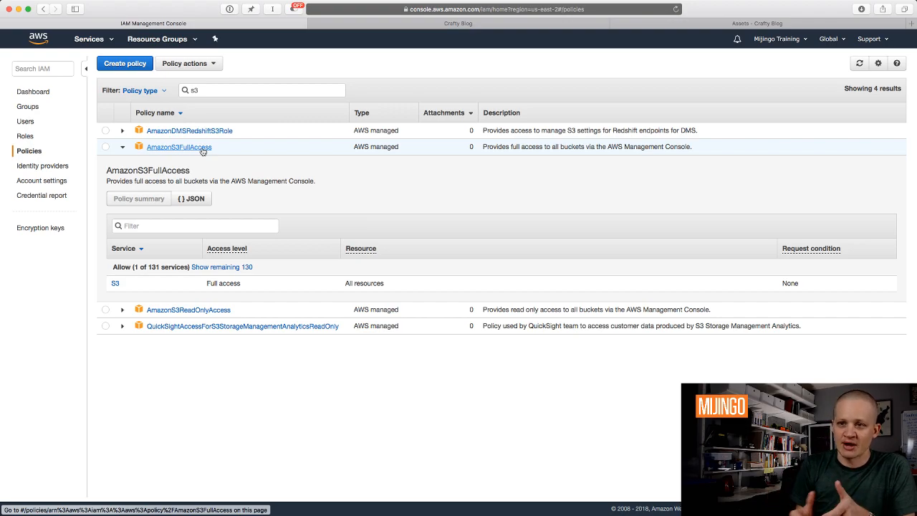
click(122, 147)
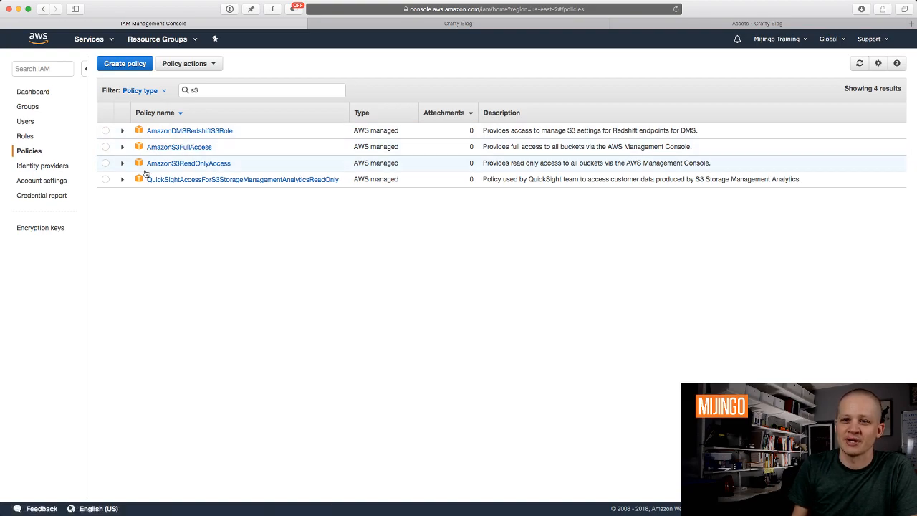
Start a new IAM policy with S3 as its service.
click(125, 63)
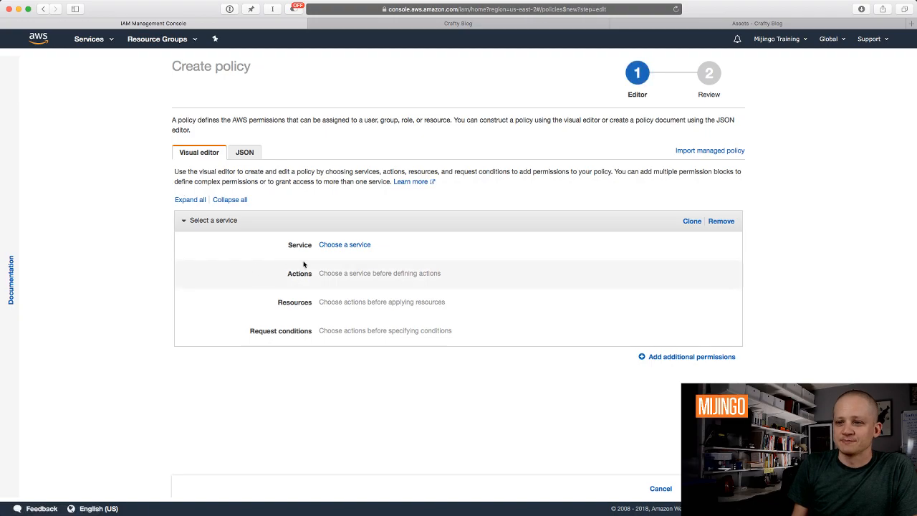
click(360, 247)
text(s3)
click(325, 281)
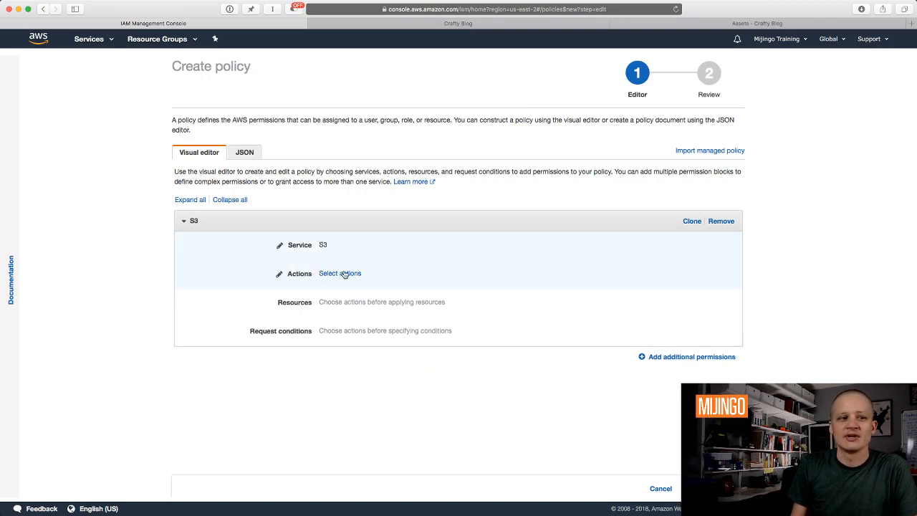
Allow All S3 actions (s3:*) and expand the policy's Resources section.
click(345, 275)
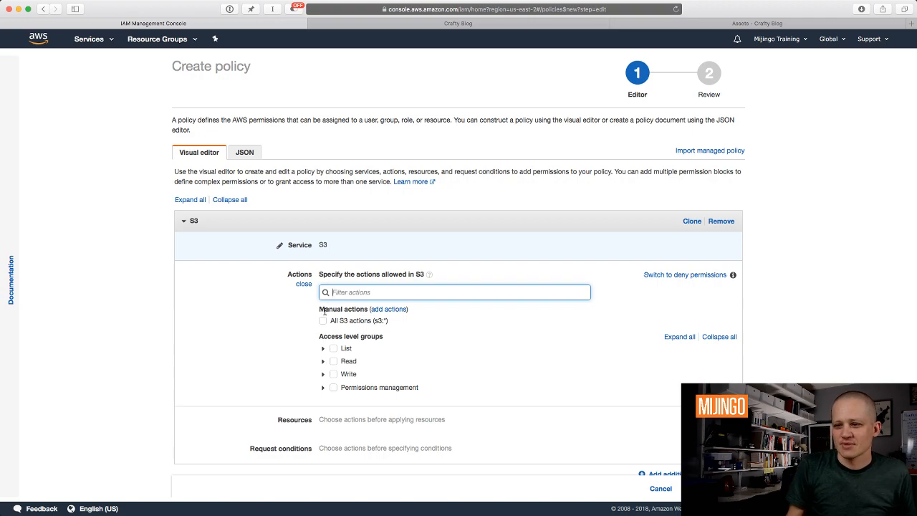
scroll(300, 352, down, 1)
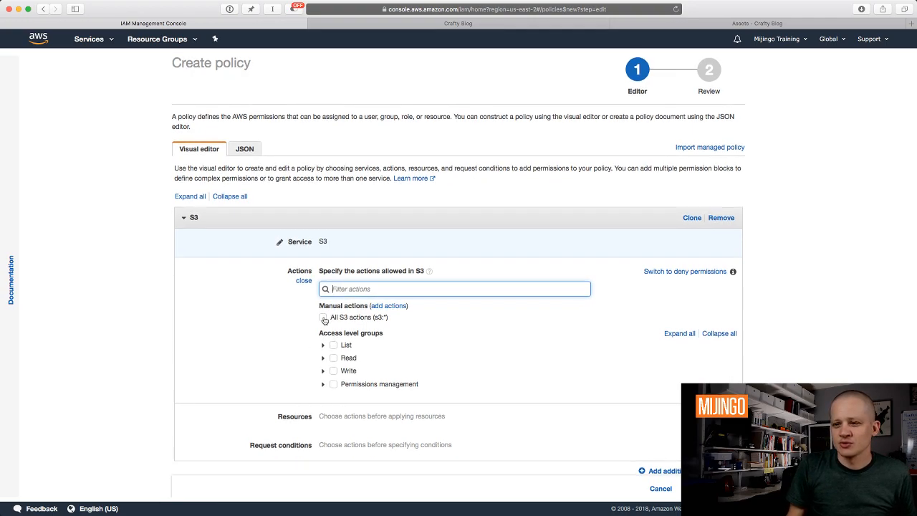
click(323, 318)
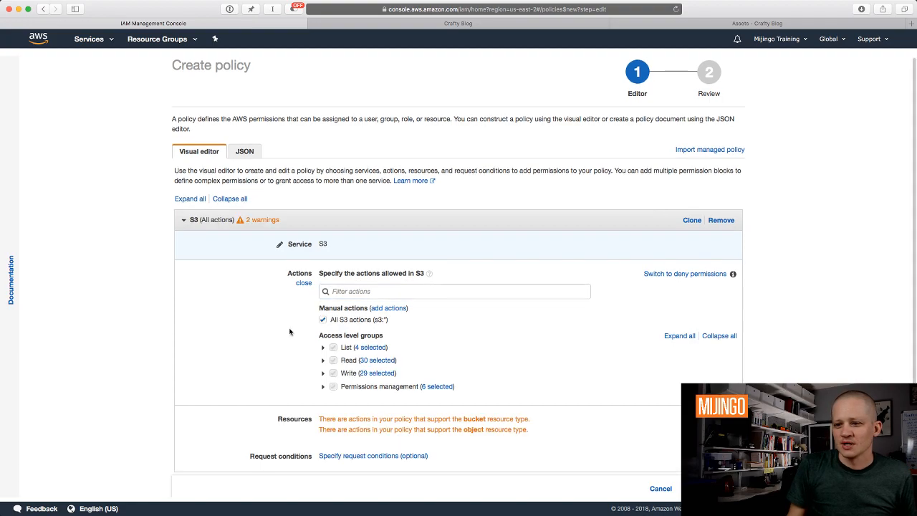
scroll(304, 329, down, 1)
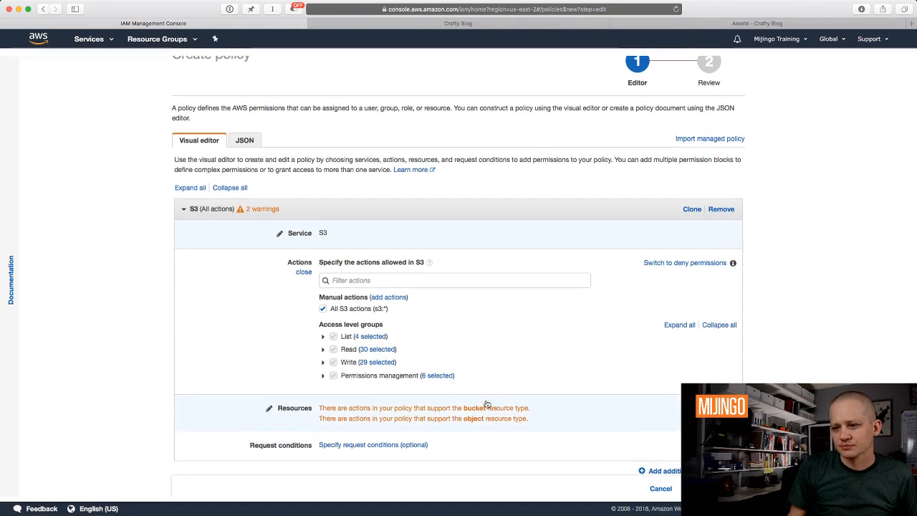
click(414, 406)
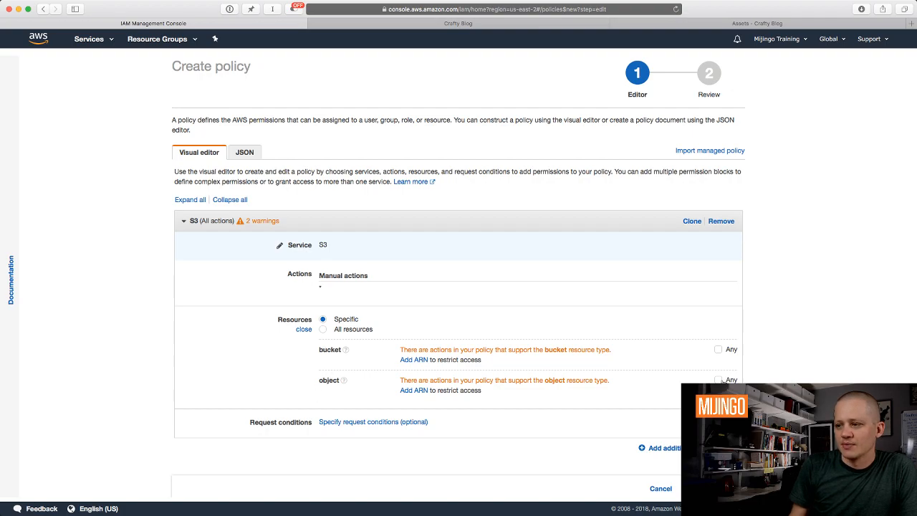
Set the object resource to Any and cancel adding a bucket ARN for now.
click(718, 380)
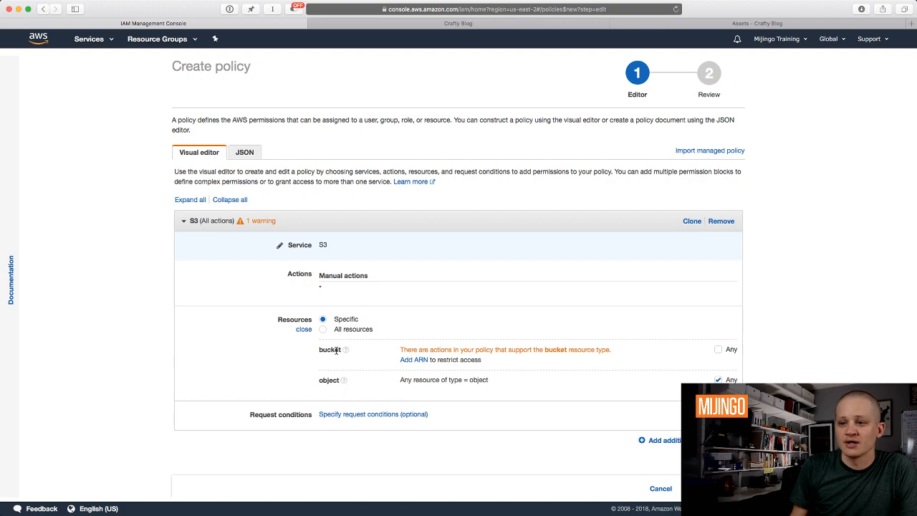
click(414, 359)
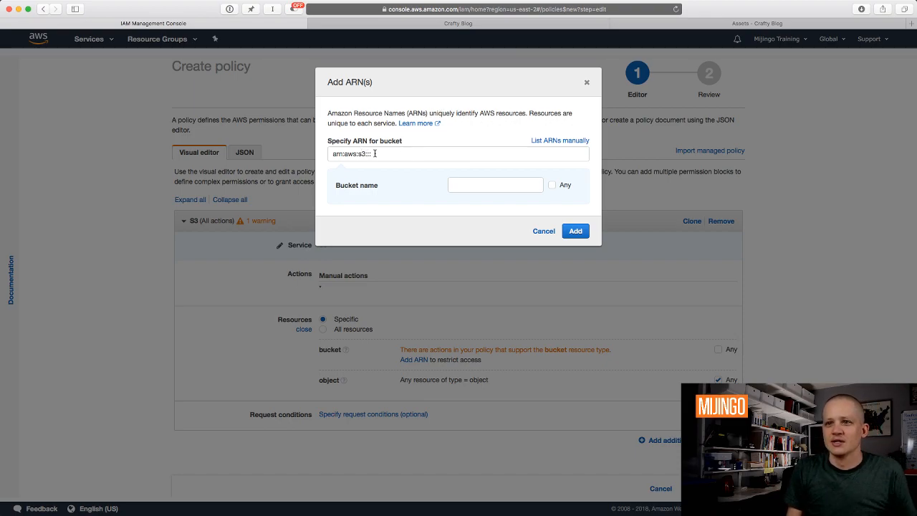
click(544, 231)
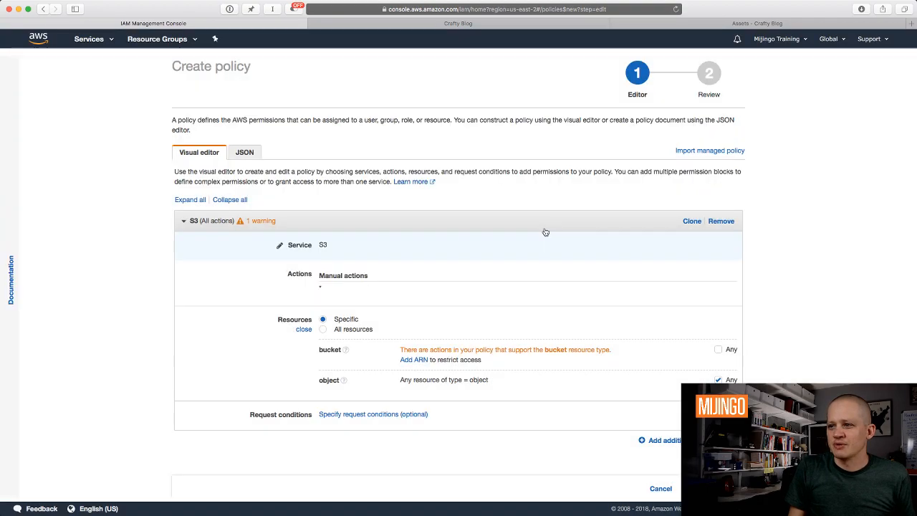
Close the stray sign-in tab and open the S3 console in a new tab.
click(91, 39)
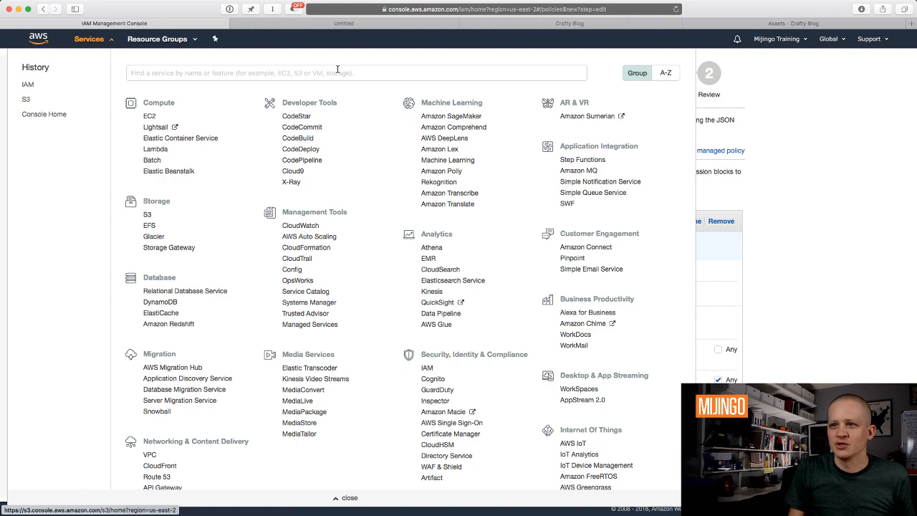
click(802, 283)
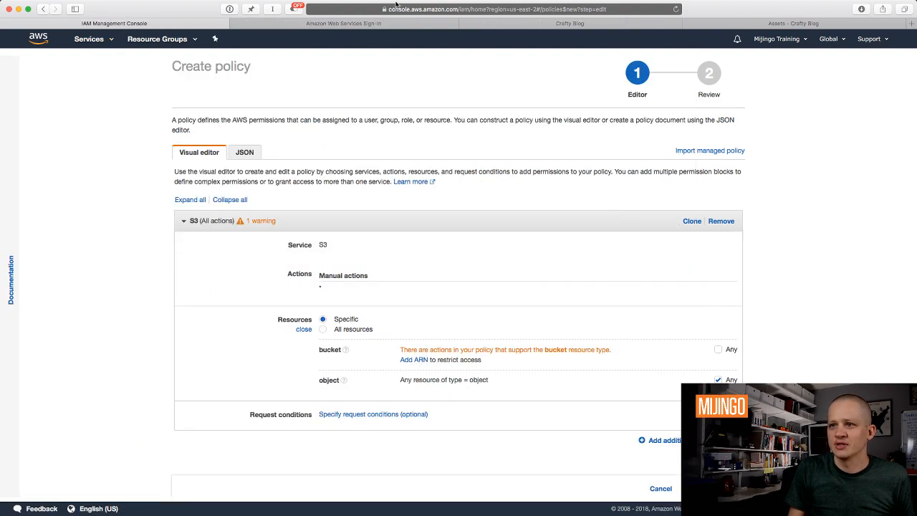
click(235, 23)
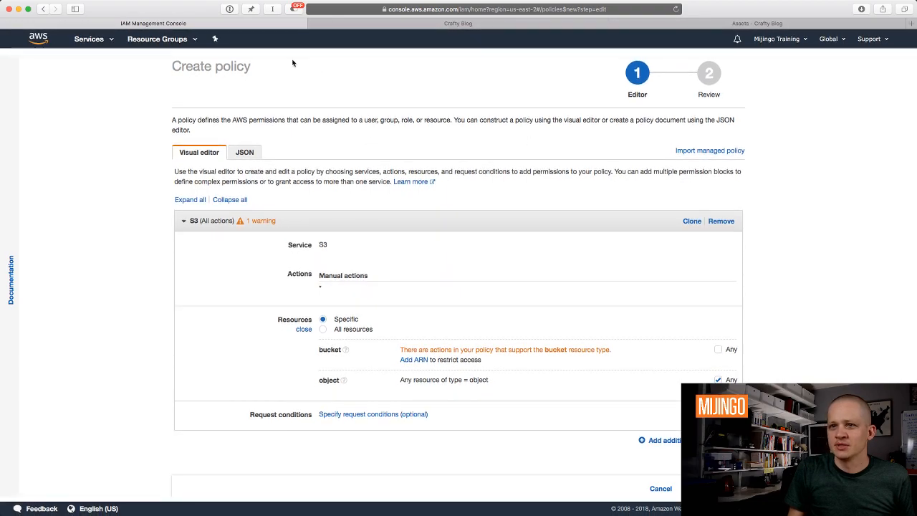
click(102, 41)
super+click(26, 100)
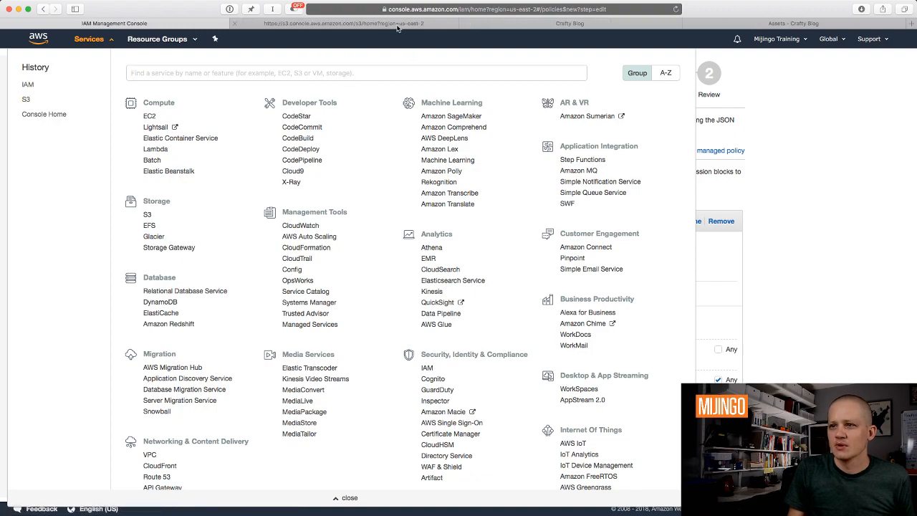
click(398, 25)
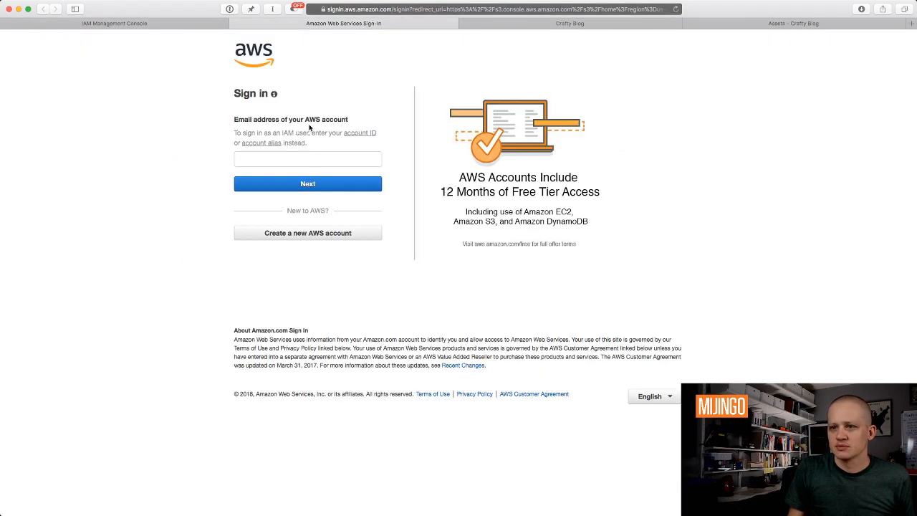
Sign in to AWS with the account e-mail and the password saved in 1Password.
click(274, 158)
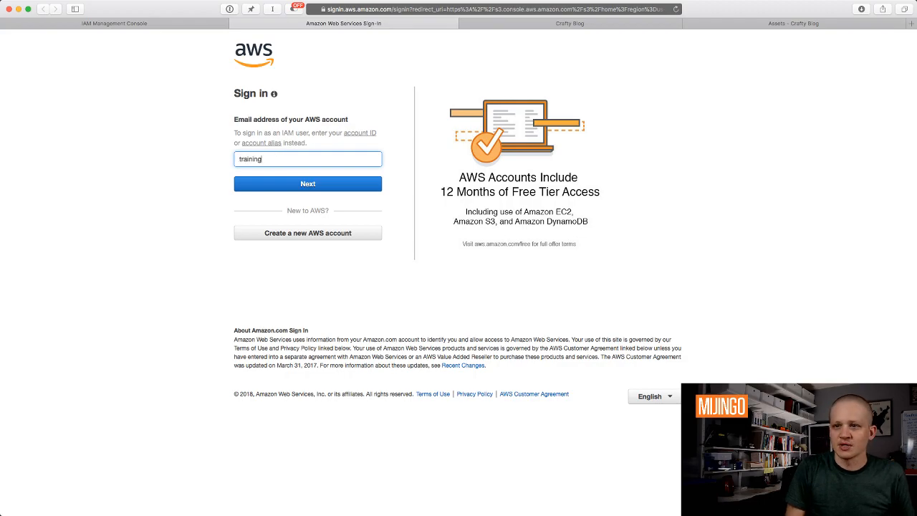
key(Return)
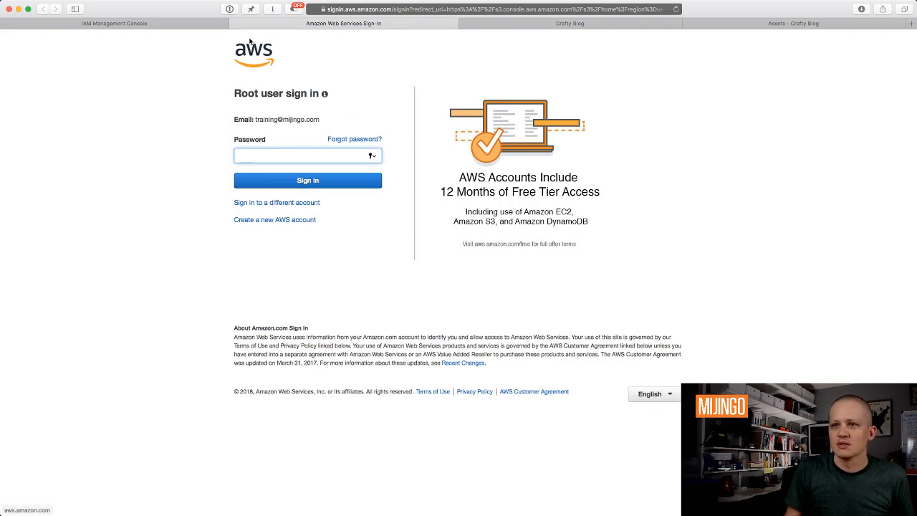
click(229, 8)
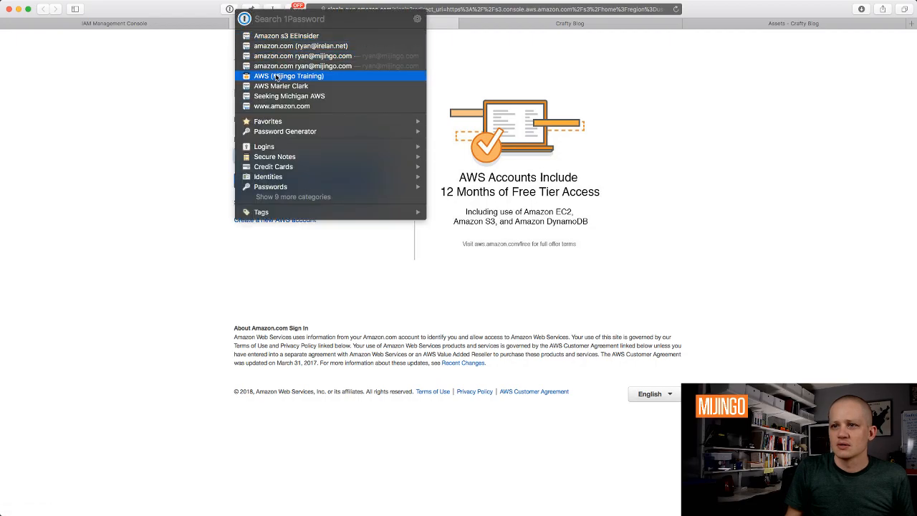
click(280, 76)
click(304, 185)
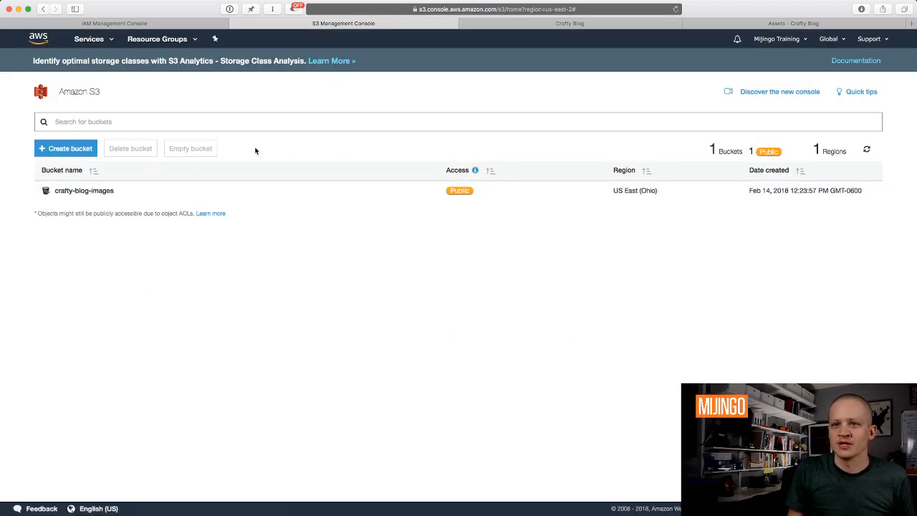
Copy the crafty-blog-images bucket ARN and return to the Create policy editor.
click(77, 198)
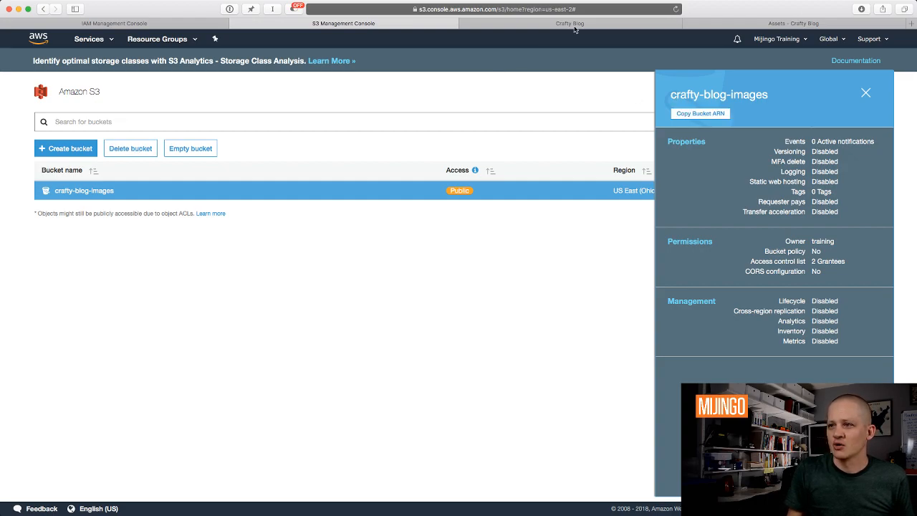
click(167, 23)
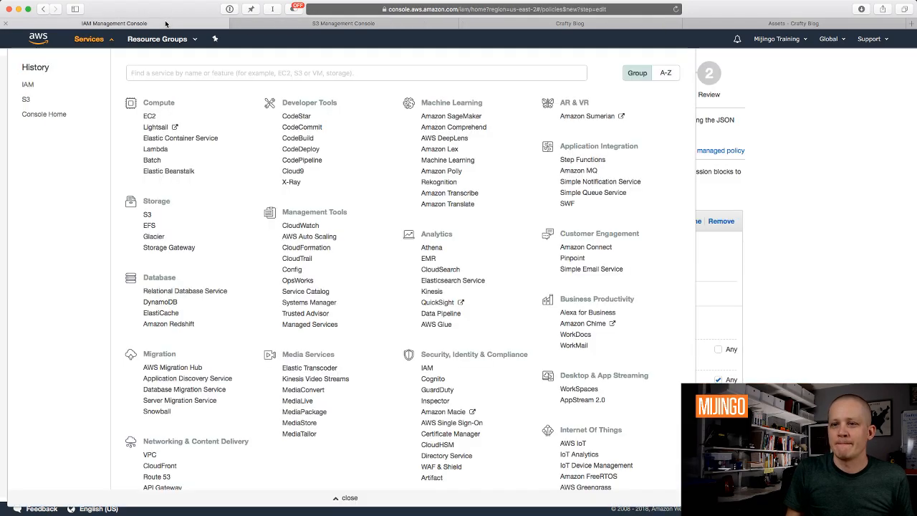
click(899, 339)
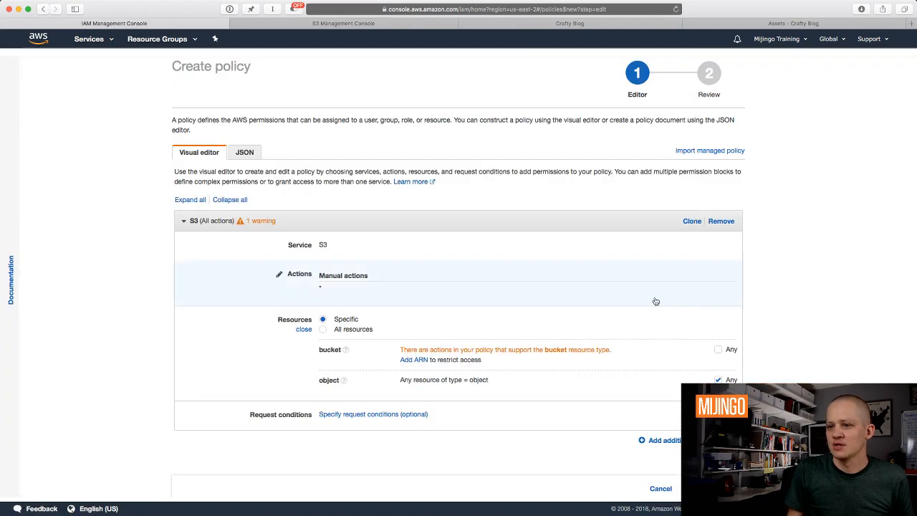
Add the pasted crafty-blog-images bucket ARN as the bucket resource and proceed to Review policy.
click(420, 360)
click(474, 154)
key(super+a)
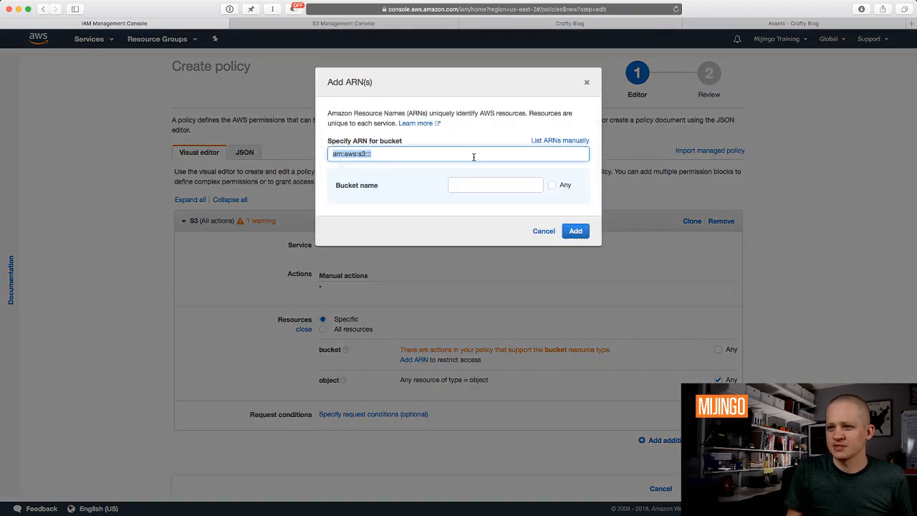
key(super+v)
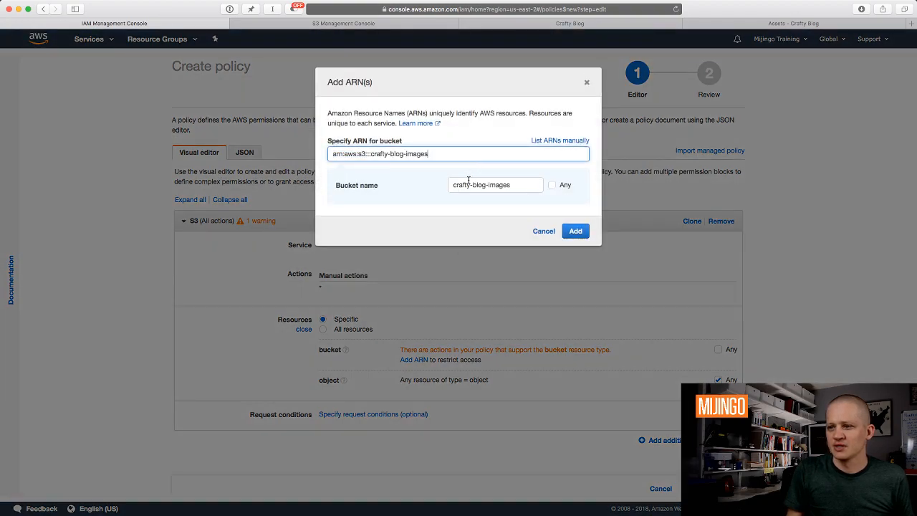
click(519, 191)
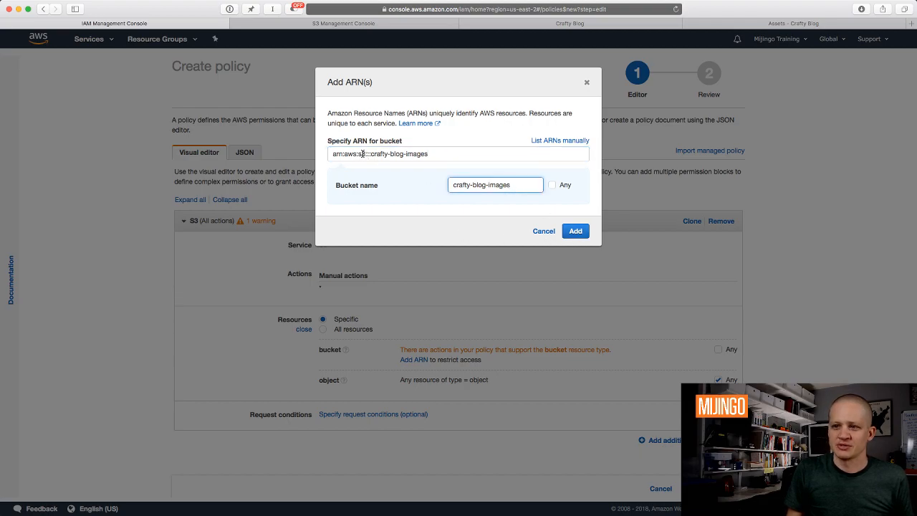
click(575, 231)
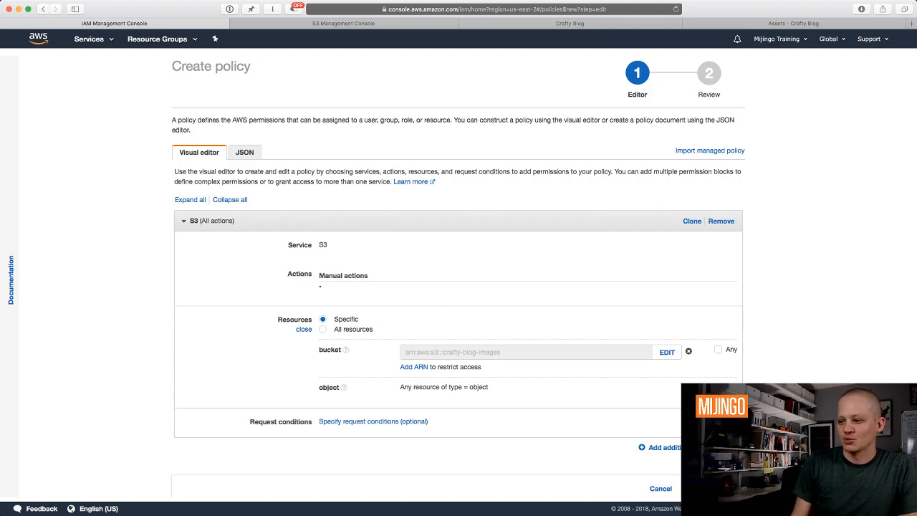
click(714, 489)
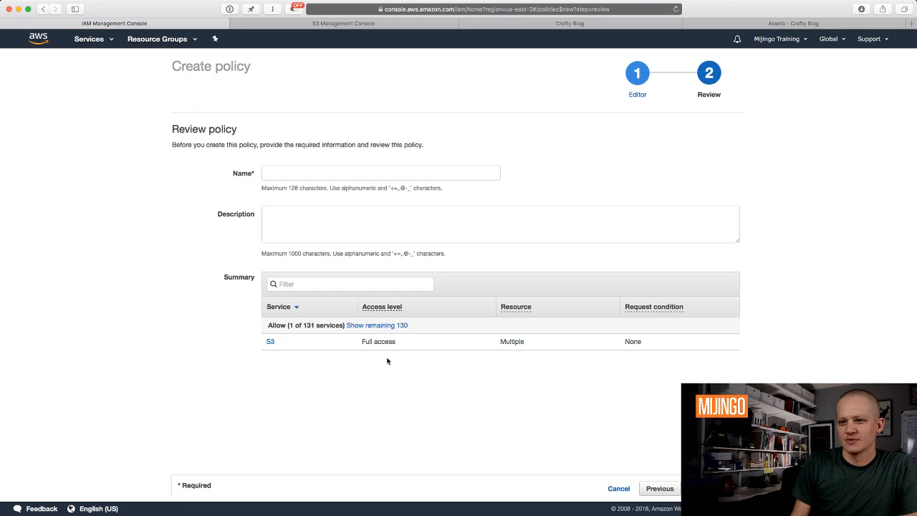
Name the policy Crafty_Blog_s3_Images, describe its images-bucket access, and create it.
click(419, 175)
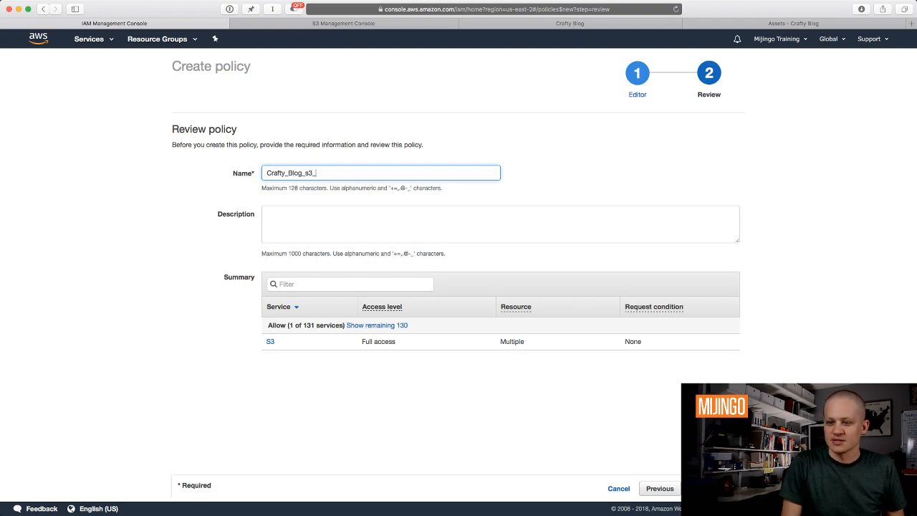
click(328, 232)
text(Giuves acc)
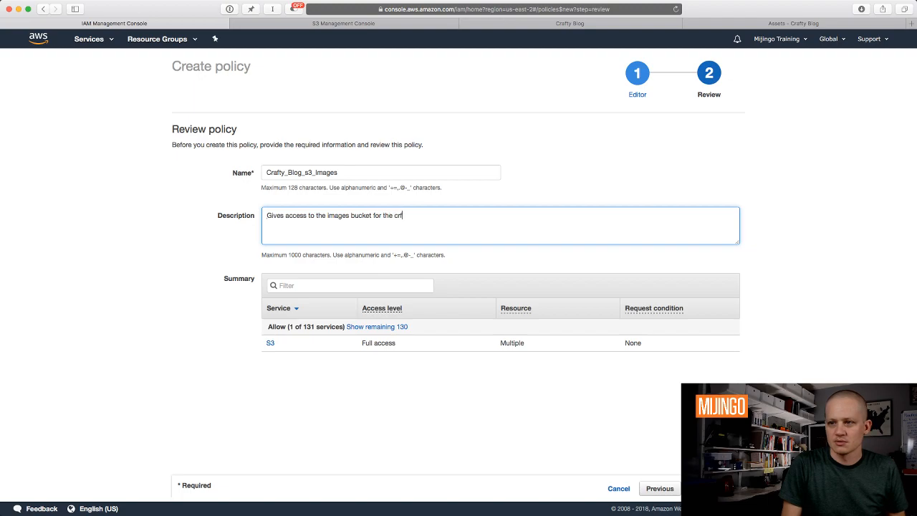
text(g)
click(509, 434)
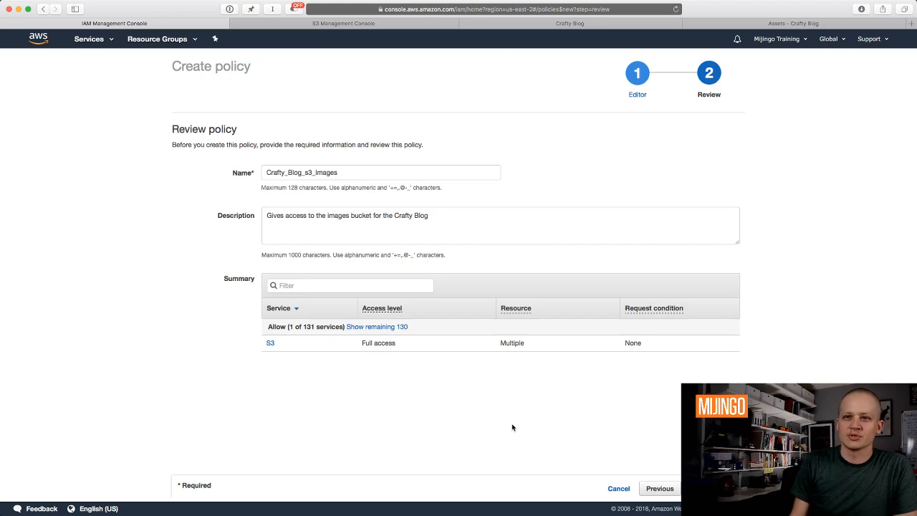
click(714, 489)
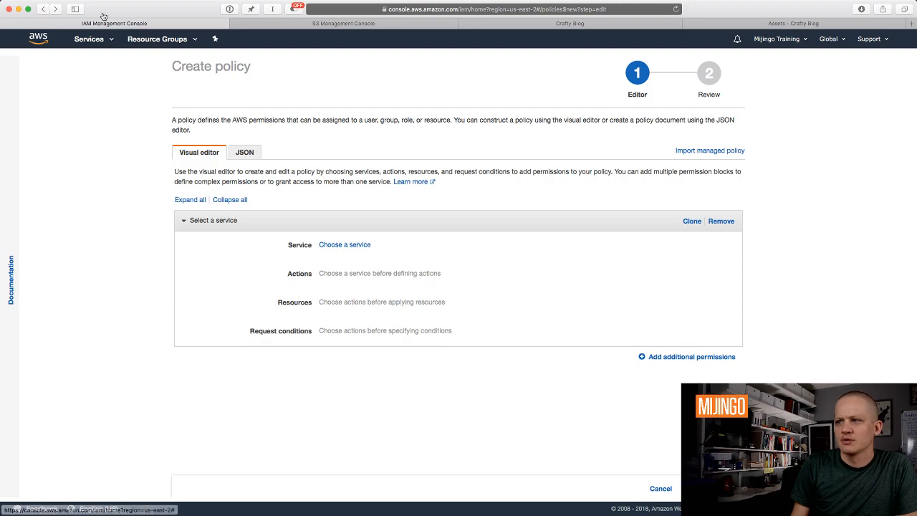
Inspect the Crafty_Blog_s3_Images policy's S3 actions, then go to the empty IAM Groups page.
click(41, 10)
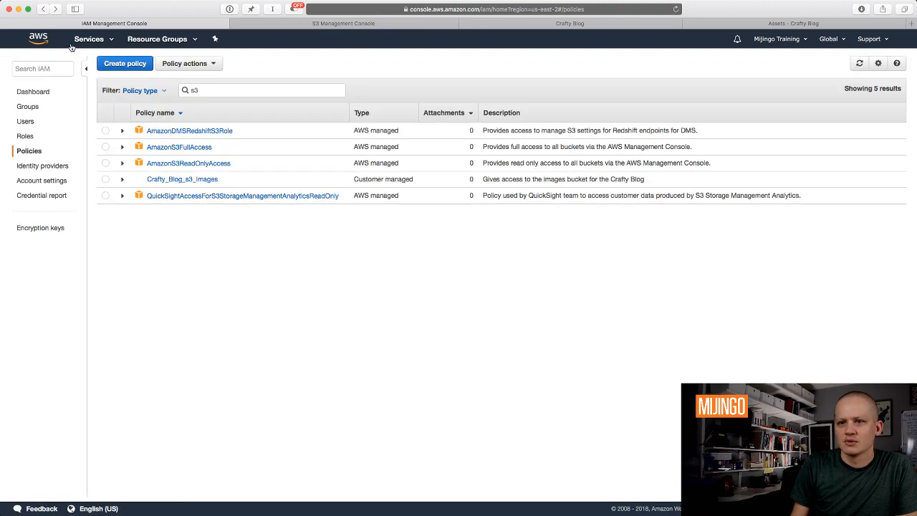
click(173, 181)
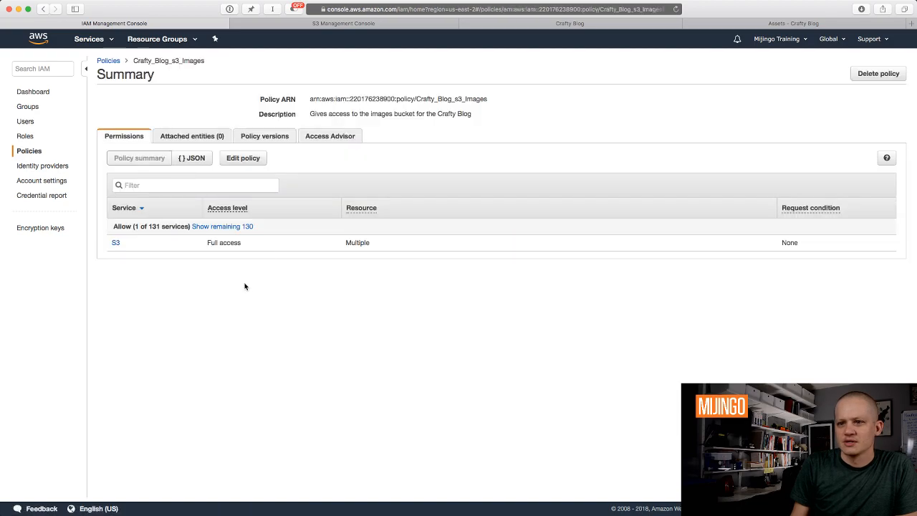
click(116, 243)
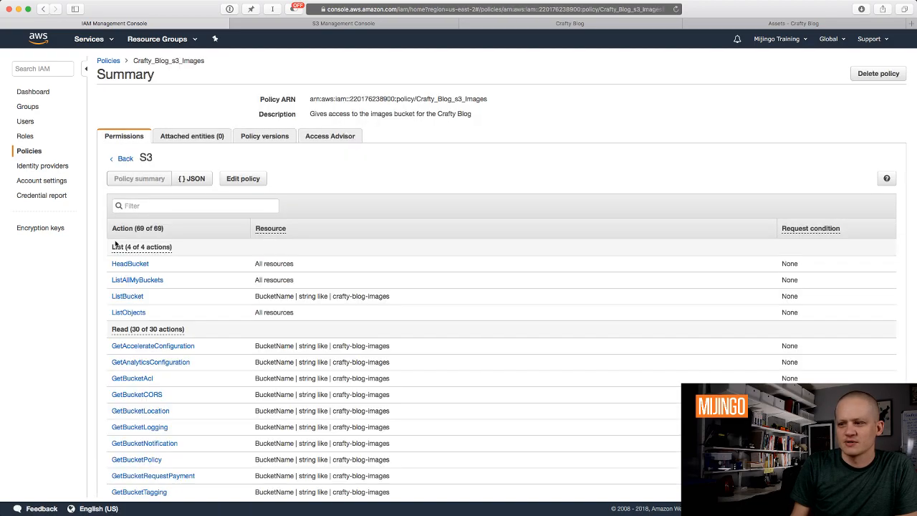
scroll(258, 341, down, 3)
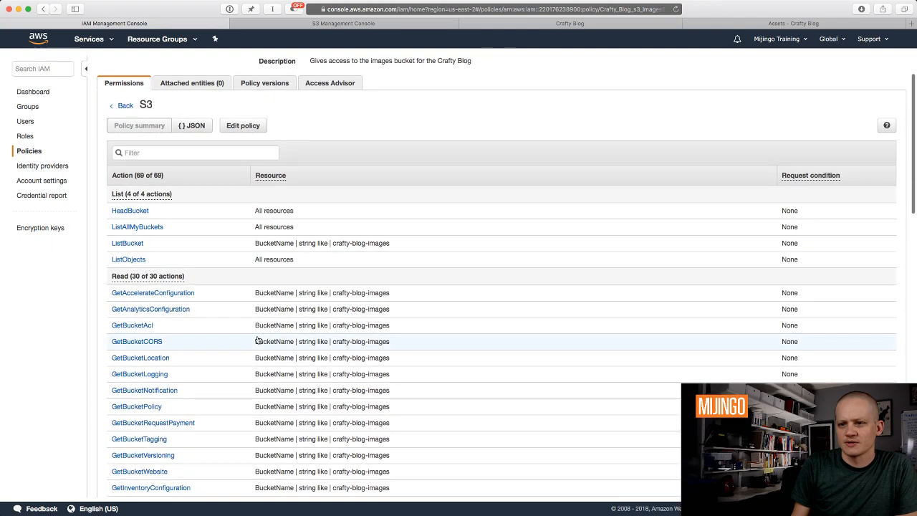
scroll(259, 340, down, 3)
scroll(259, 340, up, 5)
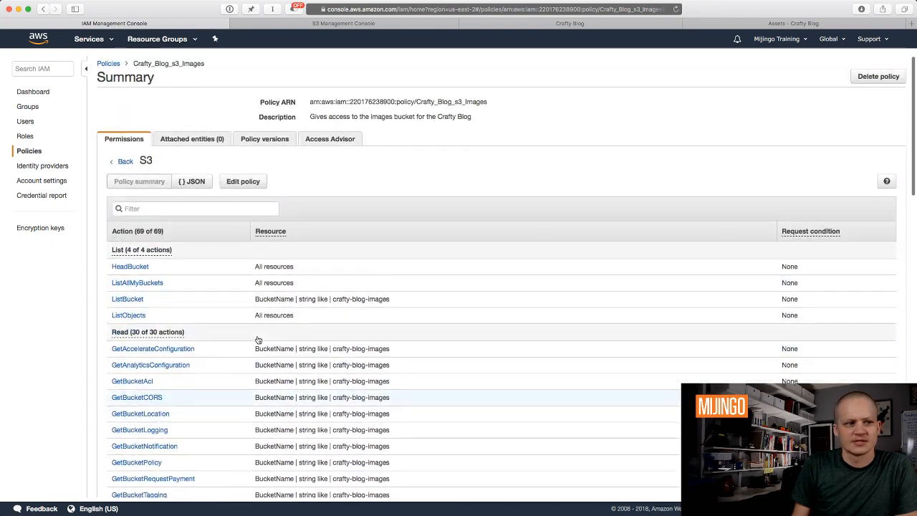
click(27, 107)
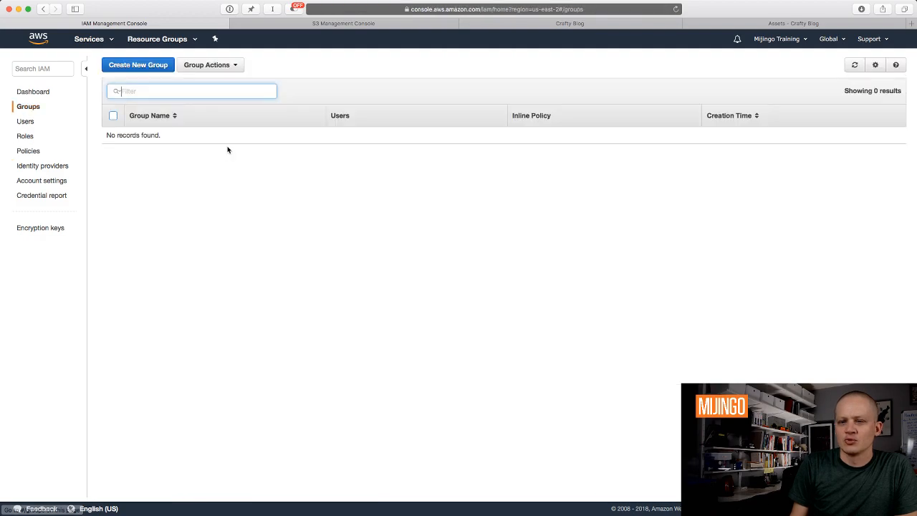
click(142, 72)
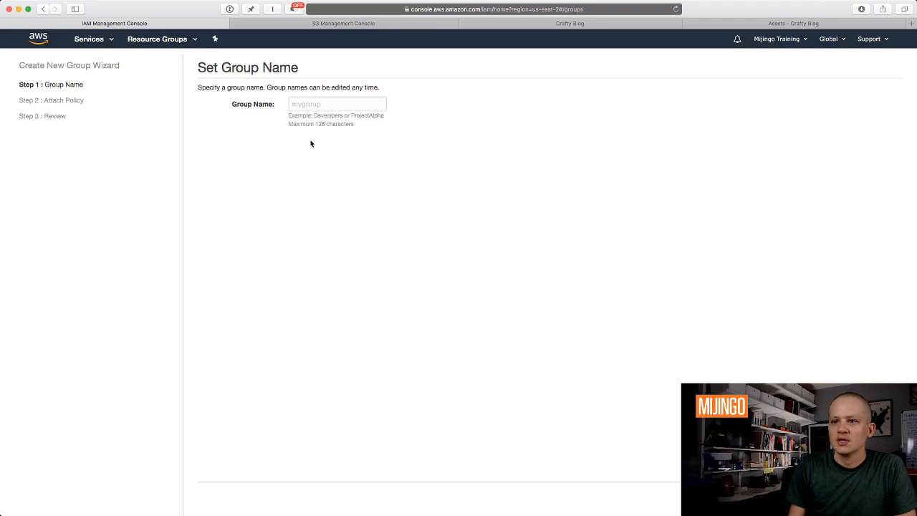
Create the CraftyBlogContent group with the Crafty_Blog_s3_Images policy attached.
click(310, 102)
text(CraftyBlogContent)
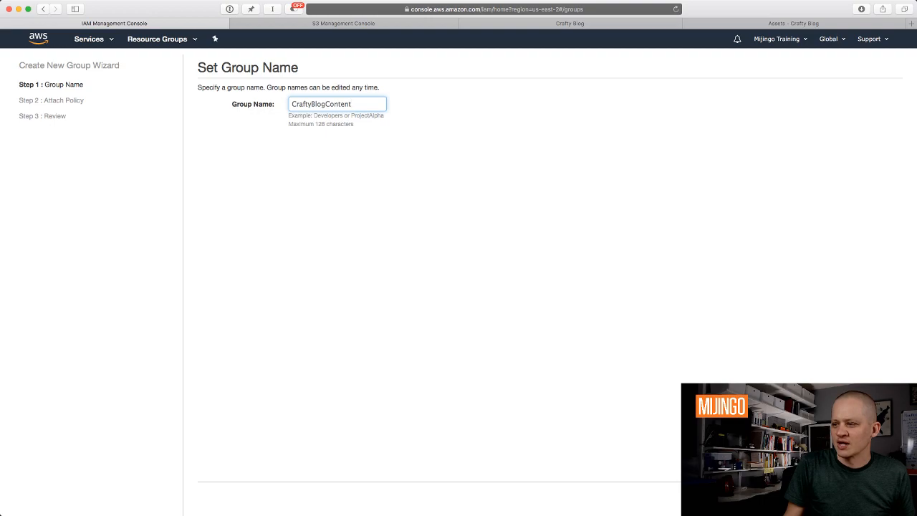
key(Return)
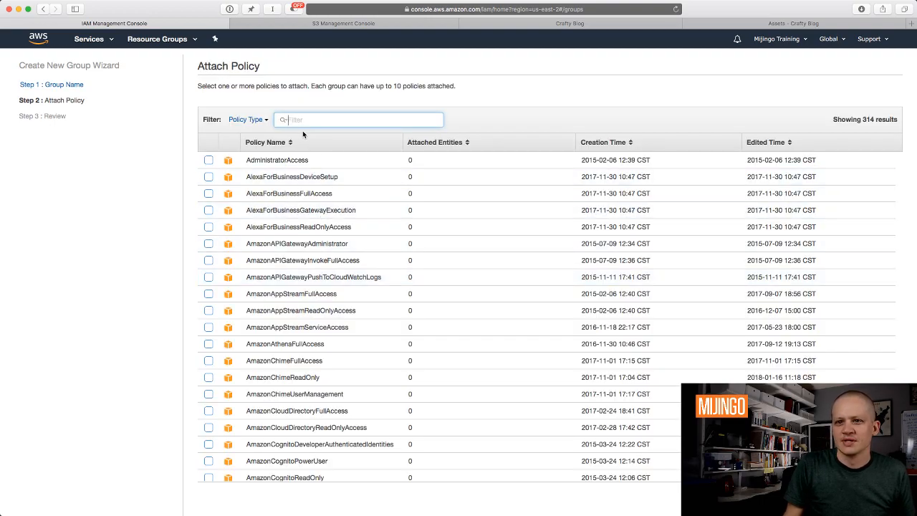
text(crafty)
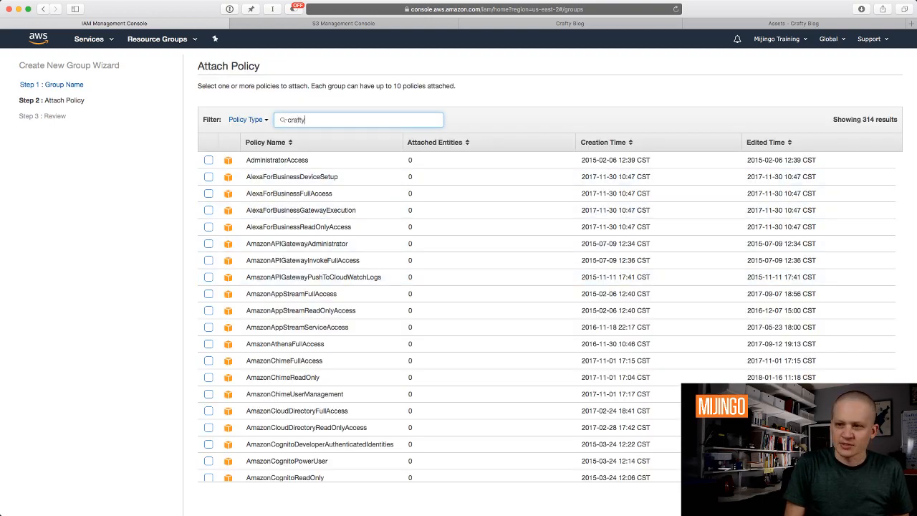
click(209, 160)
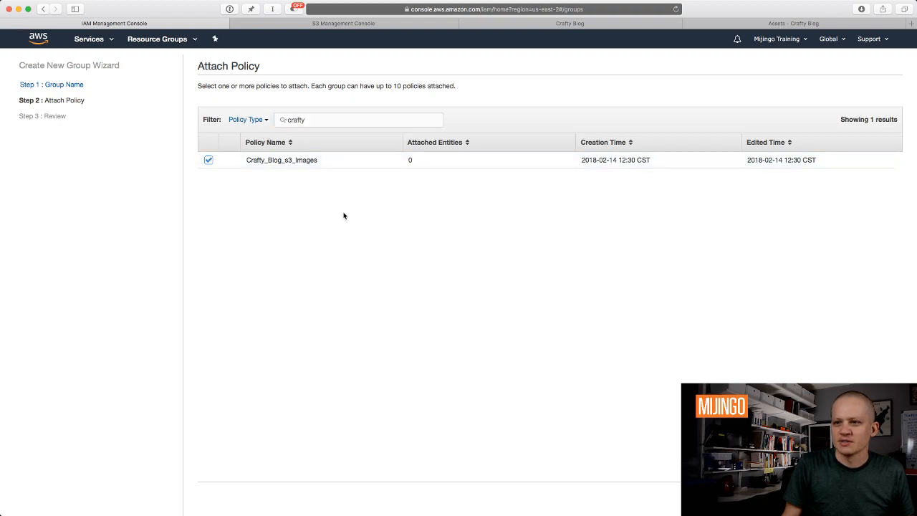
click(880, 496)
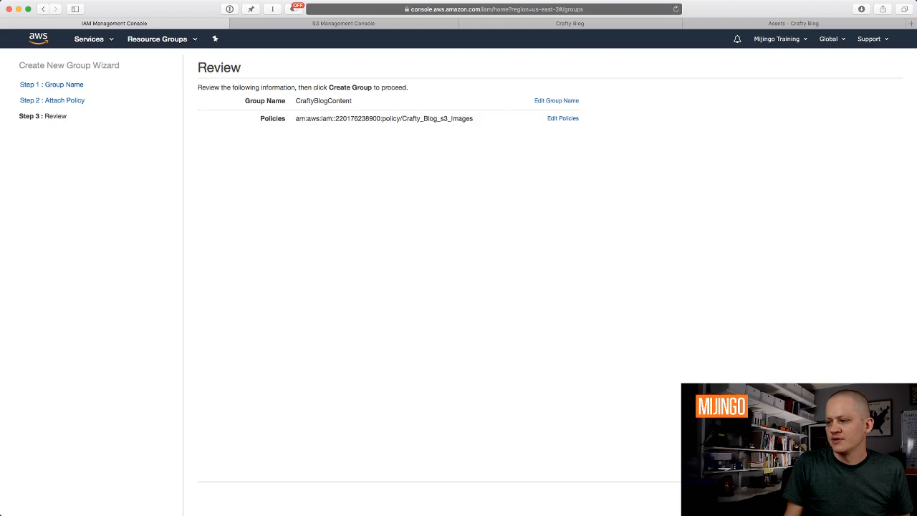
click(879, 497)
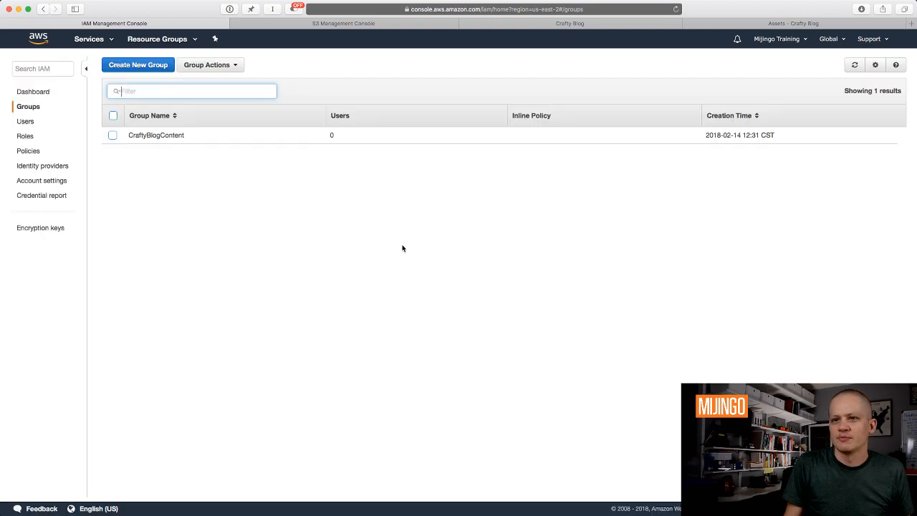
Add IAM user crafty-blog-content with programmatic access and CraftyBlogContent group membership.
click(25, 121)
click(112, 66)
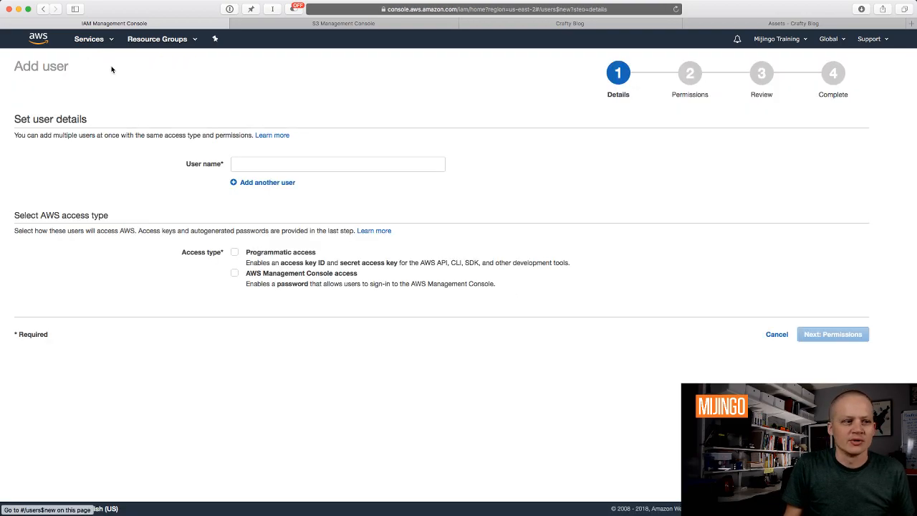
click(266, 164)
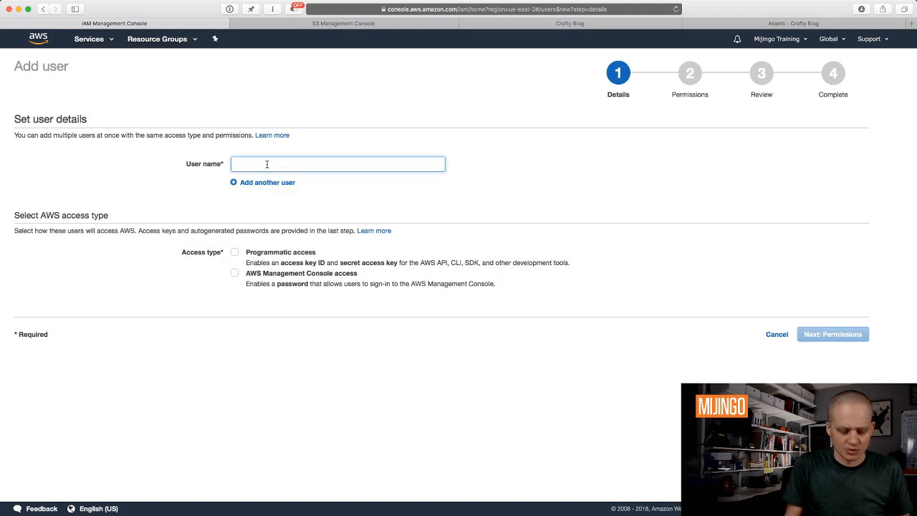
text(crafty-bnlo)
key(BackSpace)
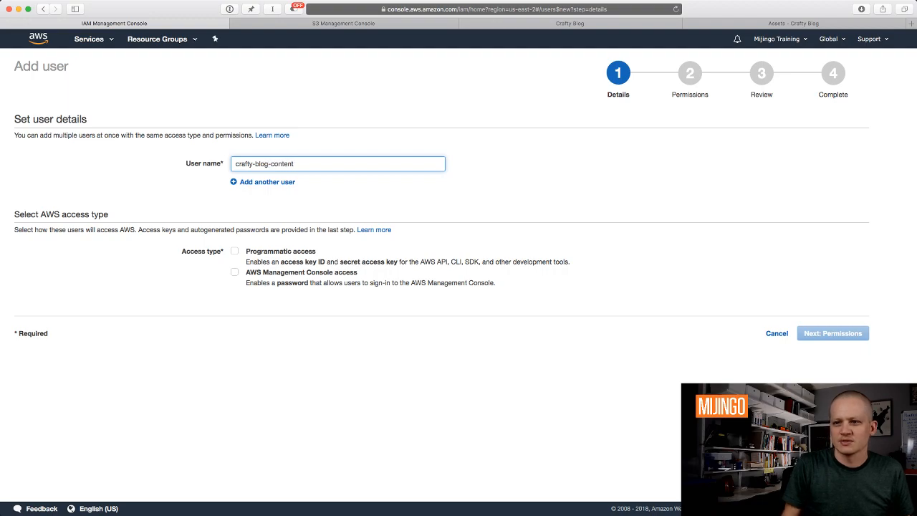
click(234, 251)
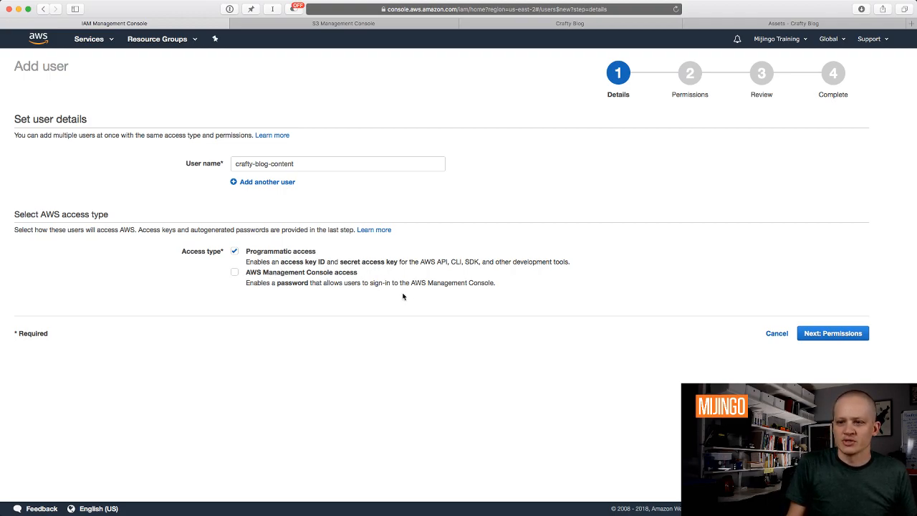
click(844, 332)
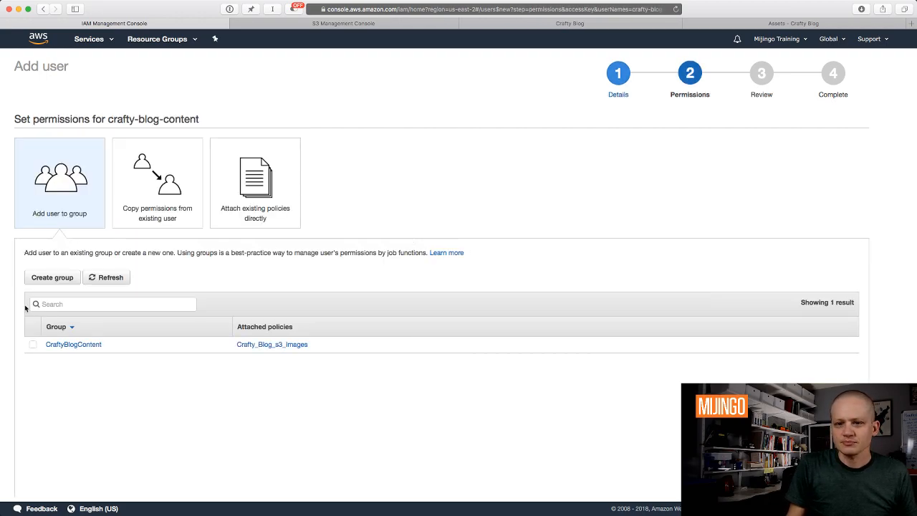
click(33, 344)
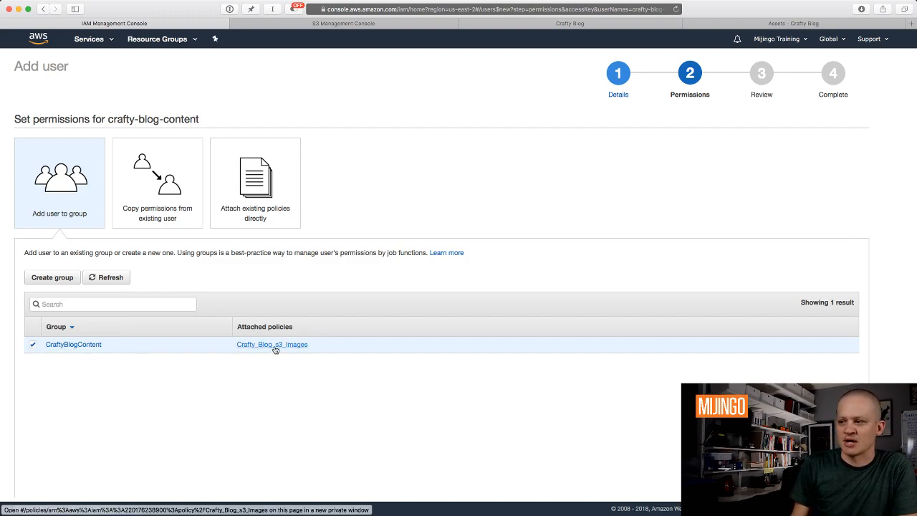
scroll(524, 446, down, 2)
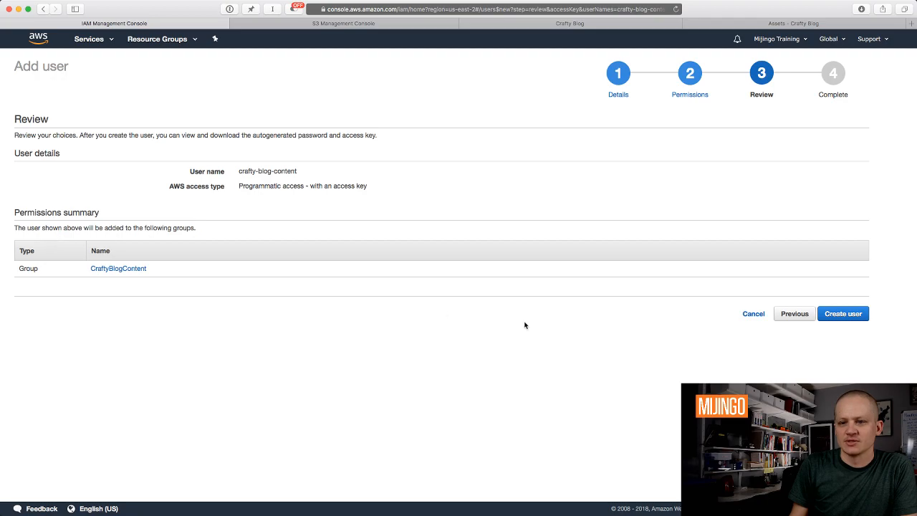
click(857, 313)
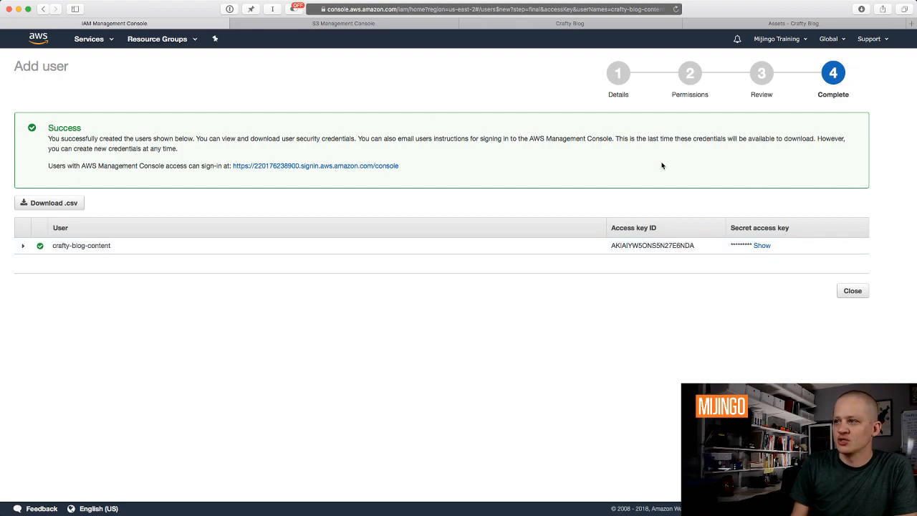
Change the Images volume's Volume Type to Amazon S3 in Craft's asset settings.
click(764, 24)
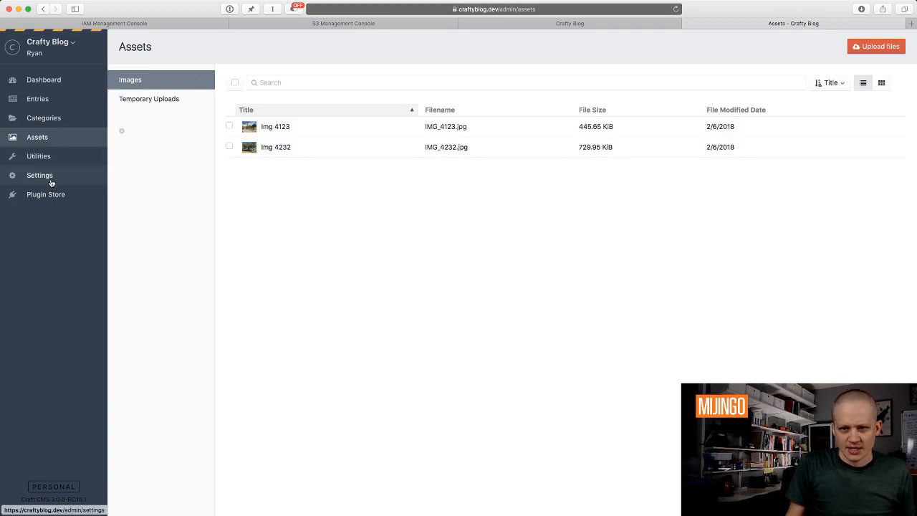
click(51, 183)
click(266, 206)
click(237, 114)
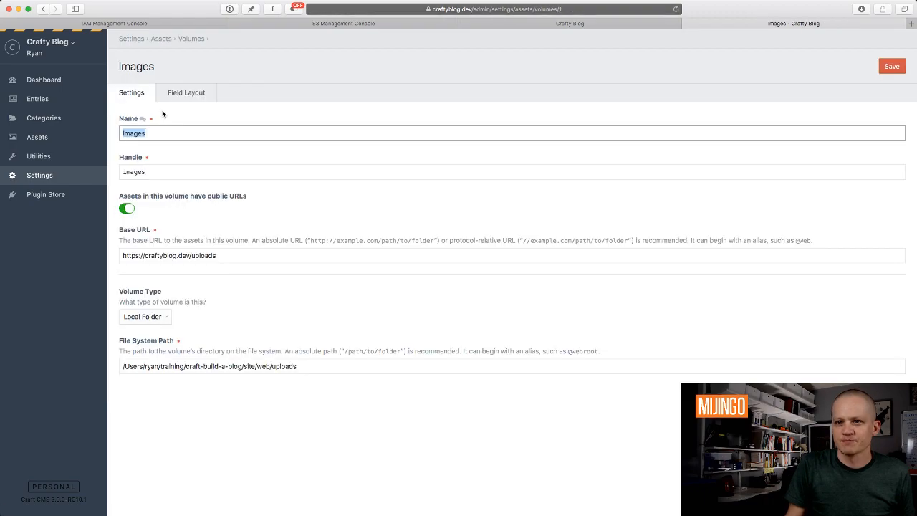
click(133, 314)
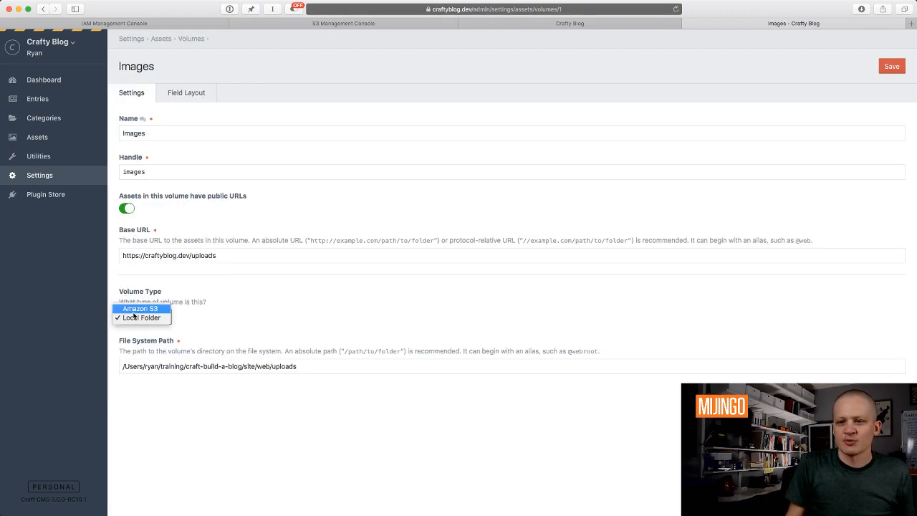
click(165, 309)
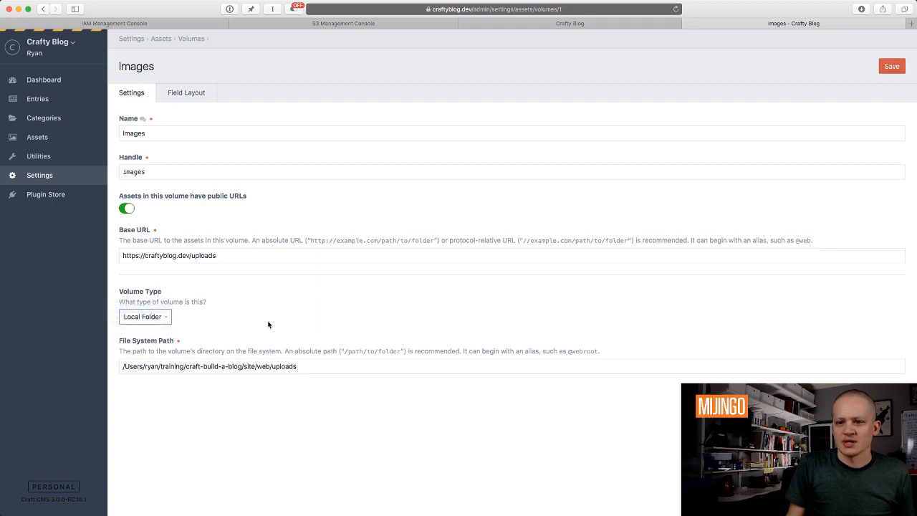
Locate the Access Key ID and Secret Access Key fields, then return to the S3 console.
scroll(268, 323, down, 3)
click(236, 283)
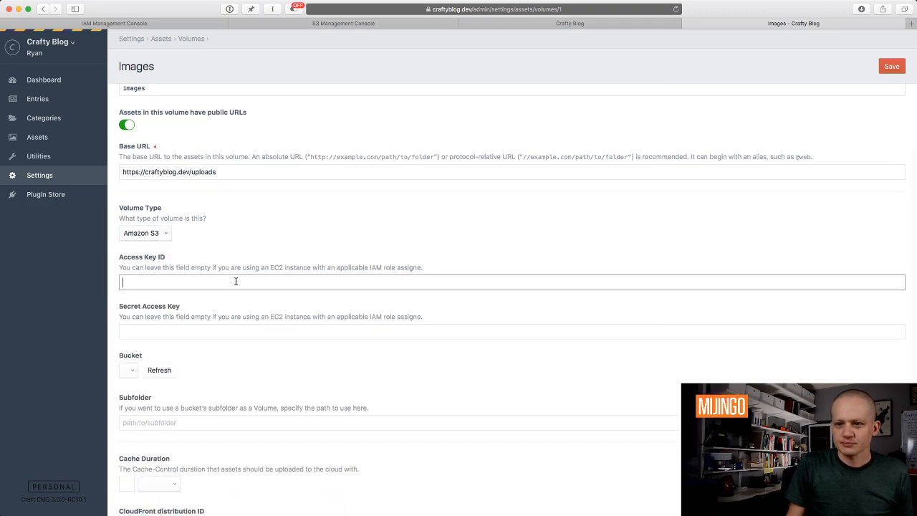
scroll(236, 283, down, 1)
click(220, 295)
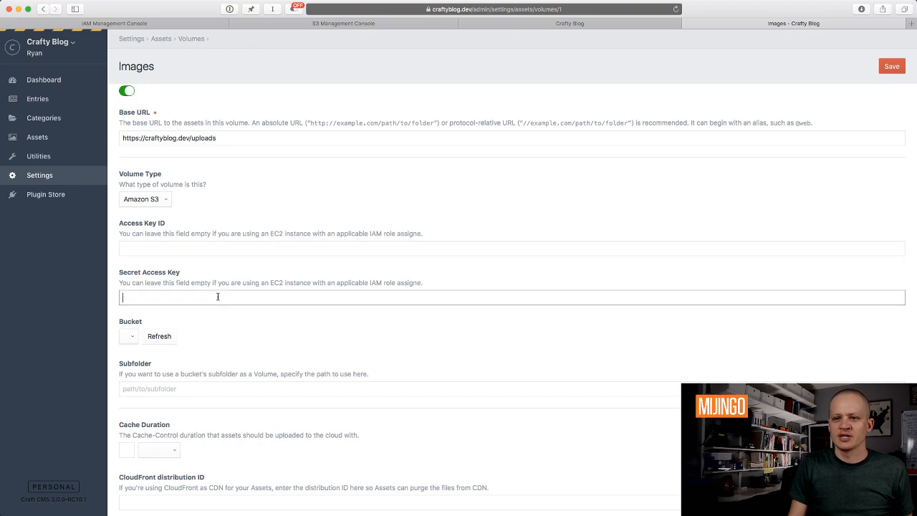
click(236, 247)
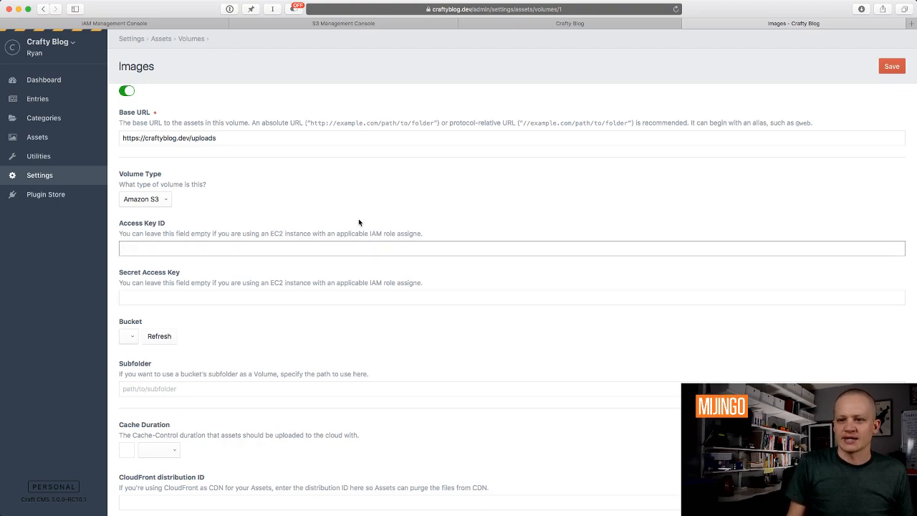
click(352, 23)
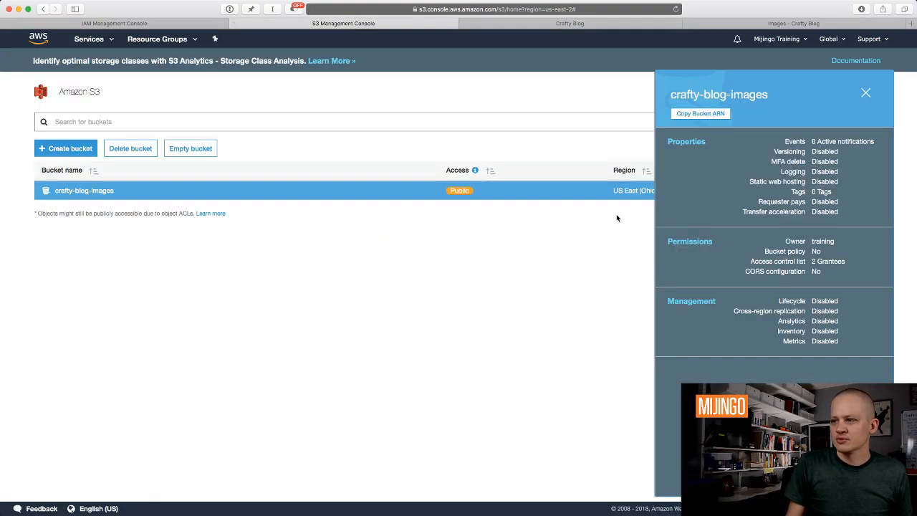
Copy the IAM user's Access Key ID and Secret Access Key into the Images volume.
click(211, 23)
double_click(658, 245)
key(super+c)
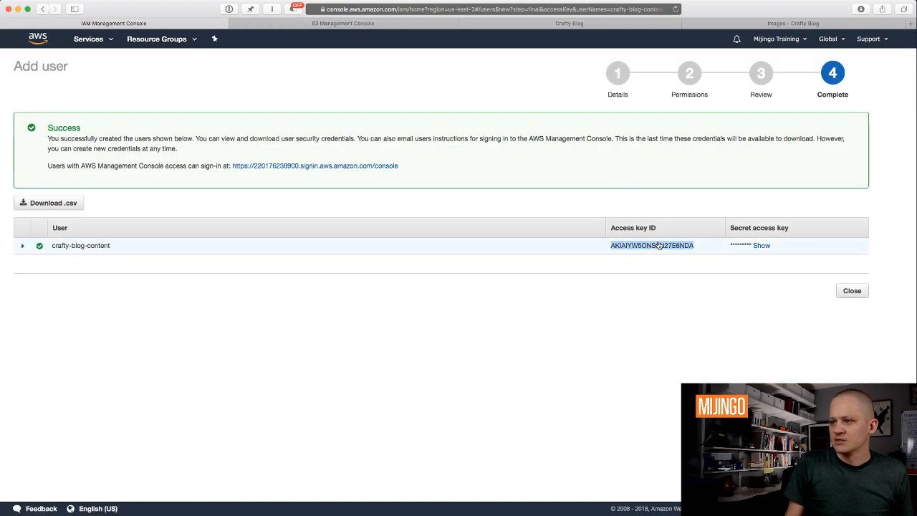
click(759, 25)
key(super+v)
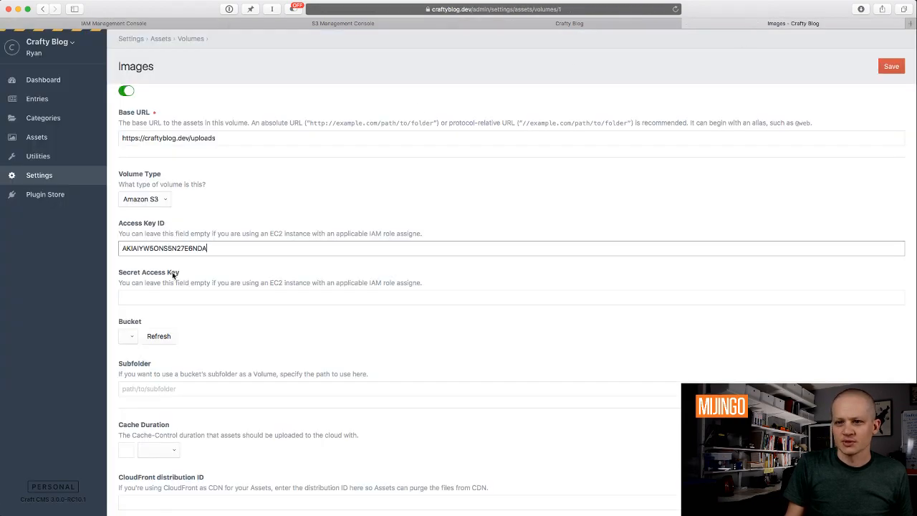
click(166, 295)
click(192, 24)
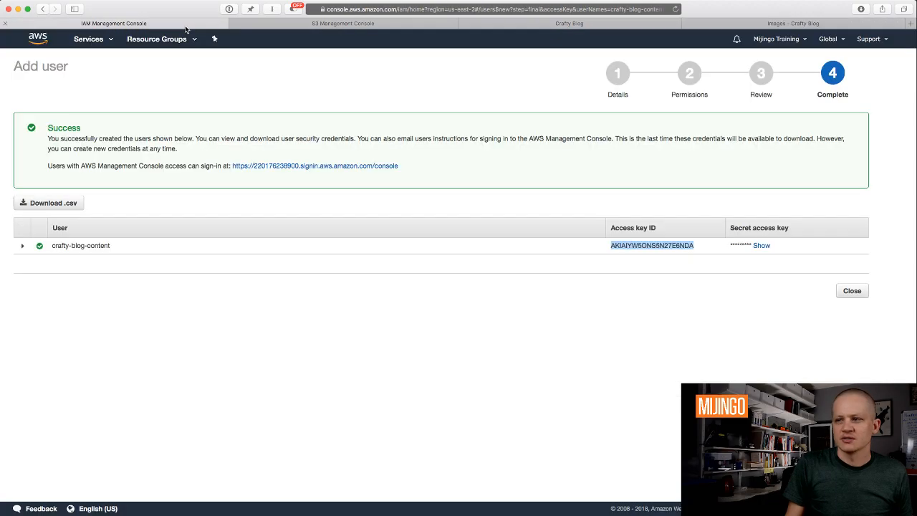
click(765, 247)
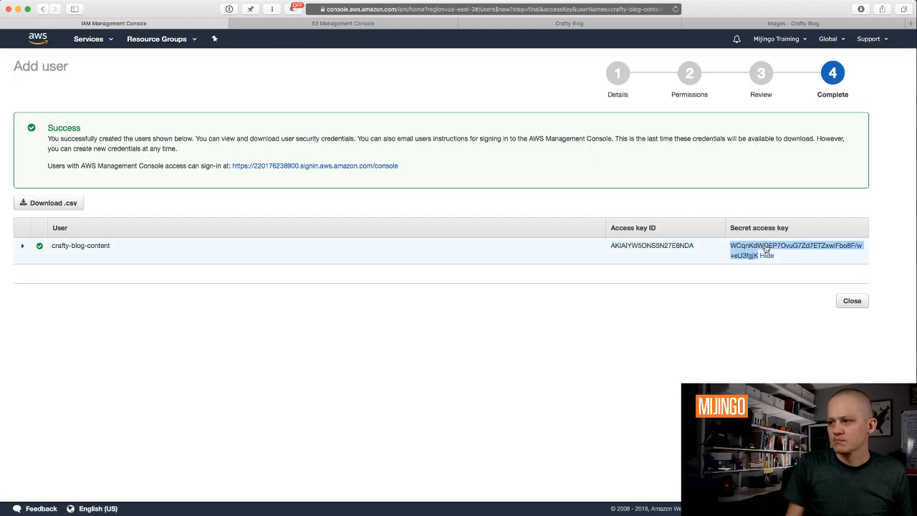
click(763, 255)
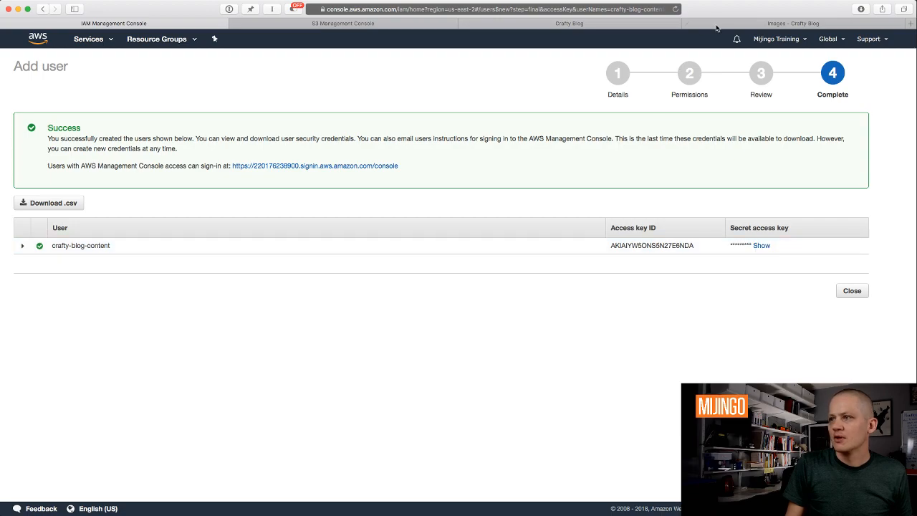
click(362, 24)
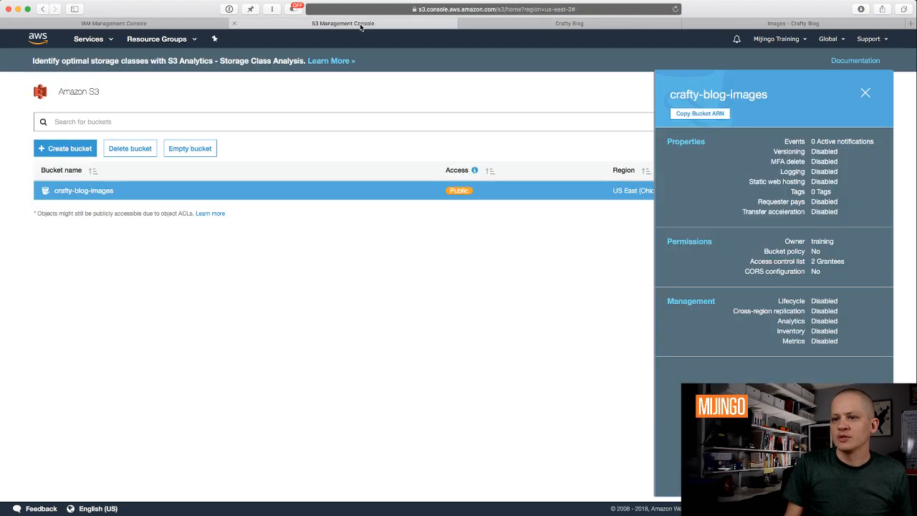
click(811, 24)
key(super+v)
Refresh the bucket list, choose crafty-blog-images, and save the volume.
click(160, 336)
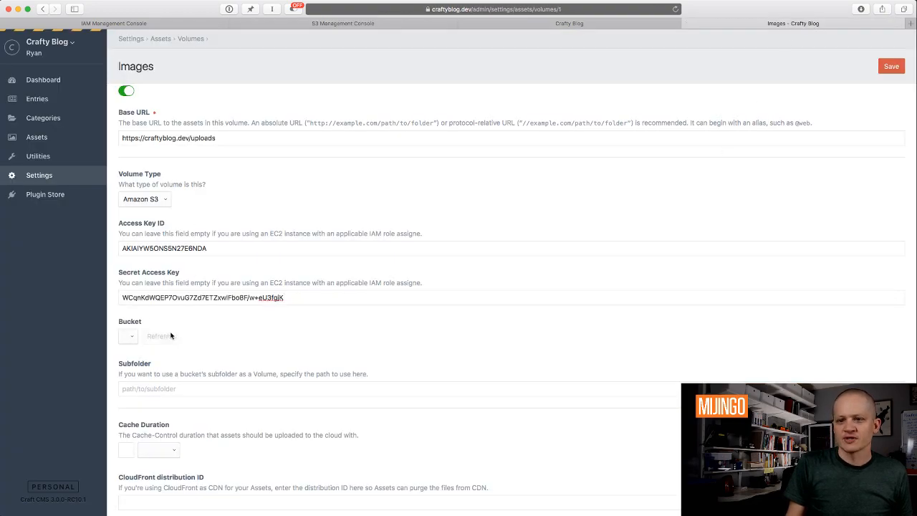
click(172, 337)
click(172, 337)
scroll(220, 410, up, 3)
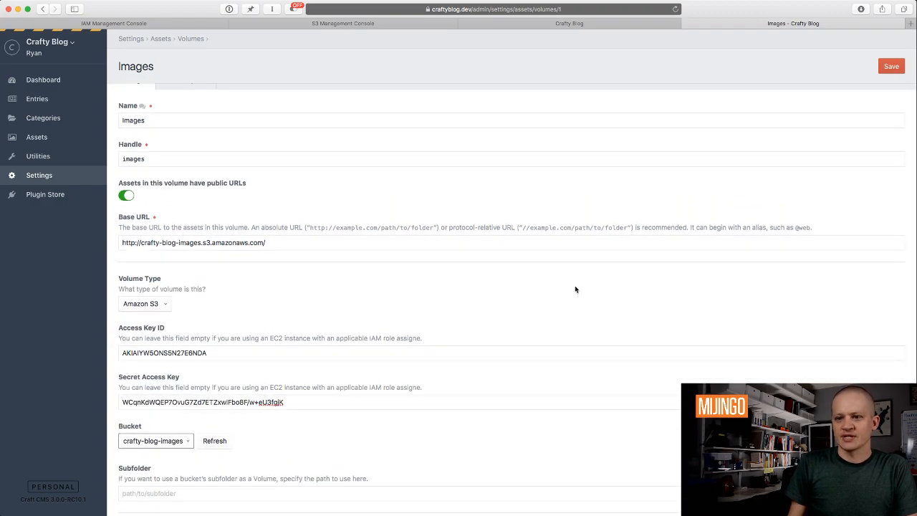
scroll(575, 286, up, 1)
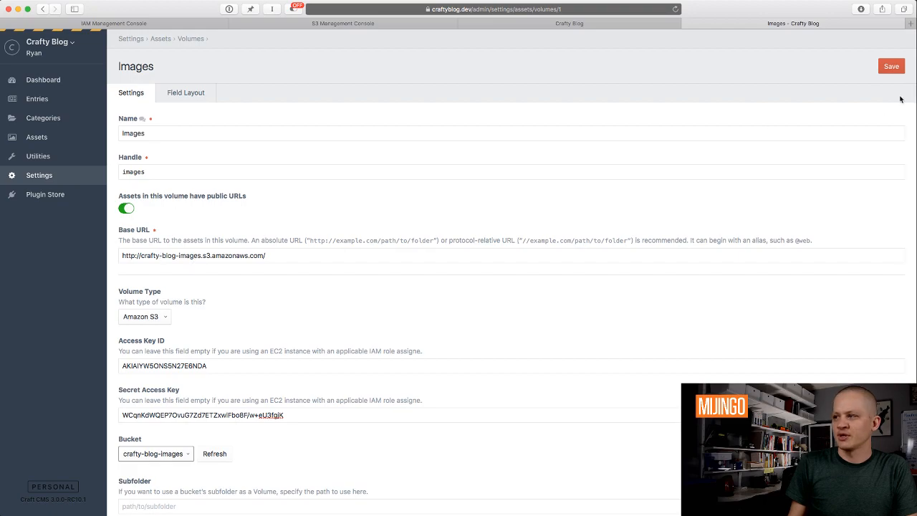
click(891, 66)
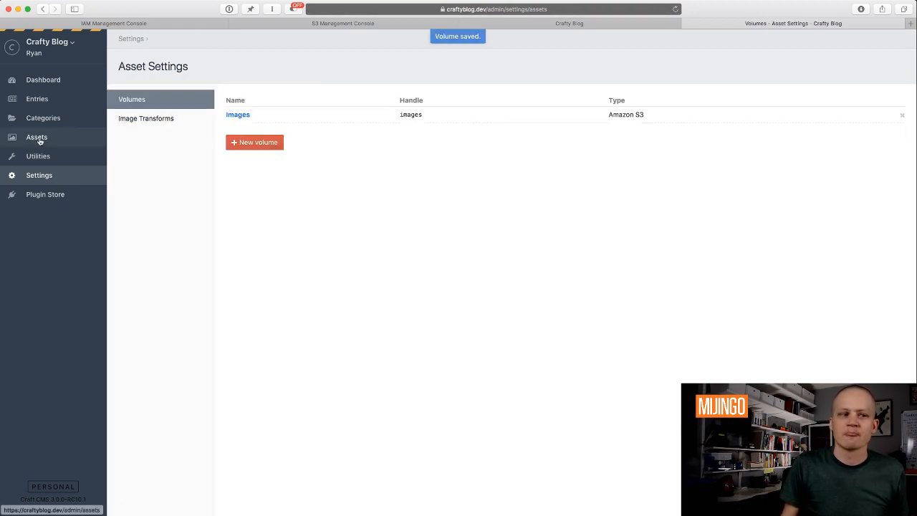
Clear all Craft caches and update the asset indexes, then show the Blog entries.
click(38, 155)
click(156, 179)
click(252, 171)
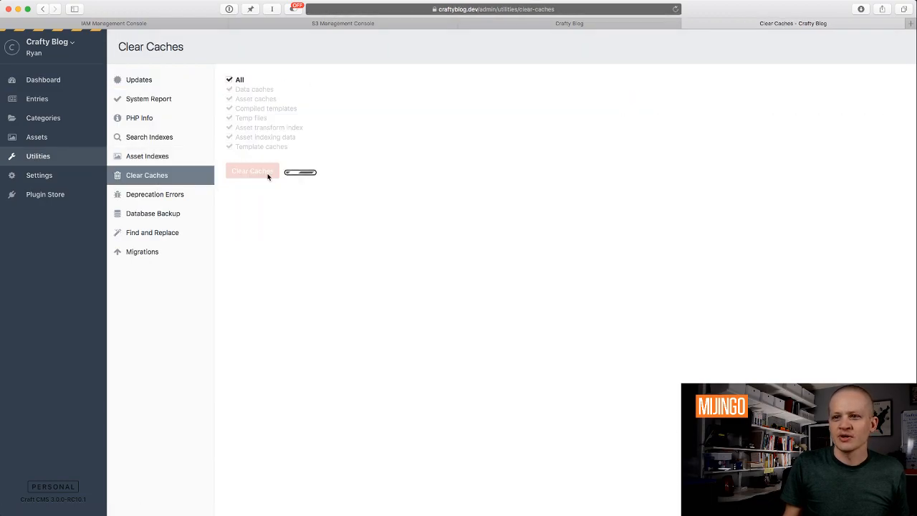
click(148, 157)
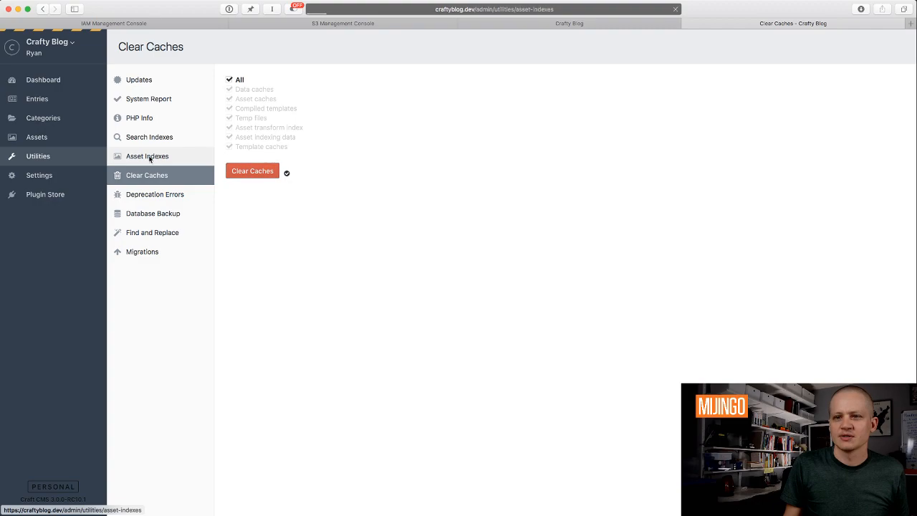
click(258, 160)
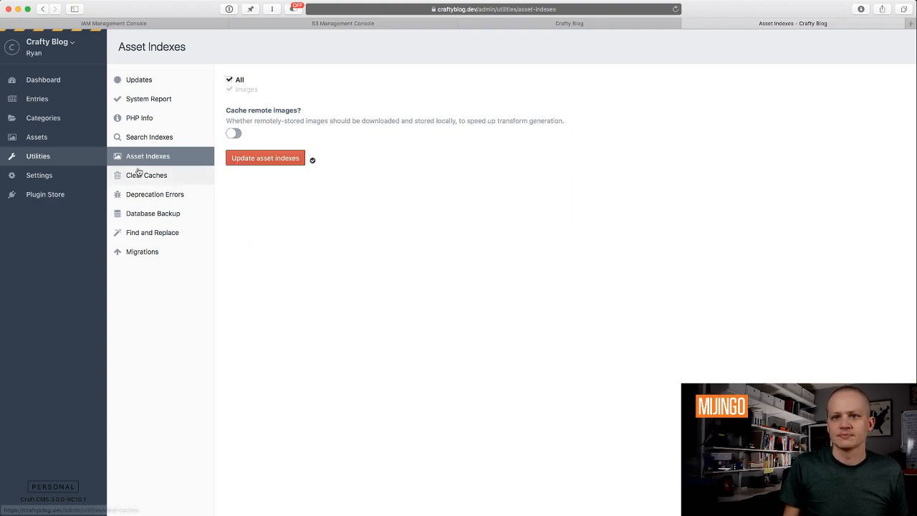
click(38, 98)
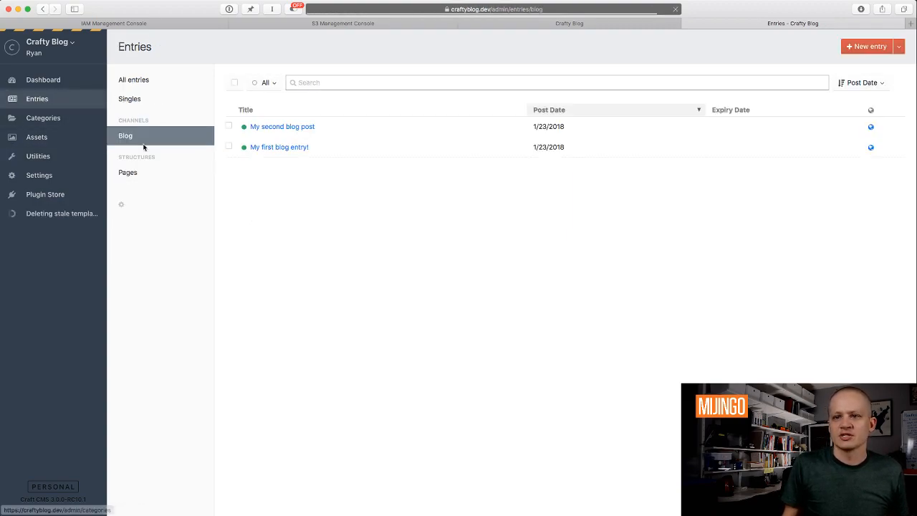
Open My second blog post, reload it on the live site, and open the element inspector.
click(287, 127)
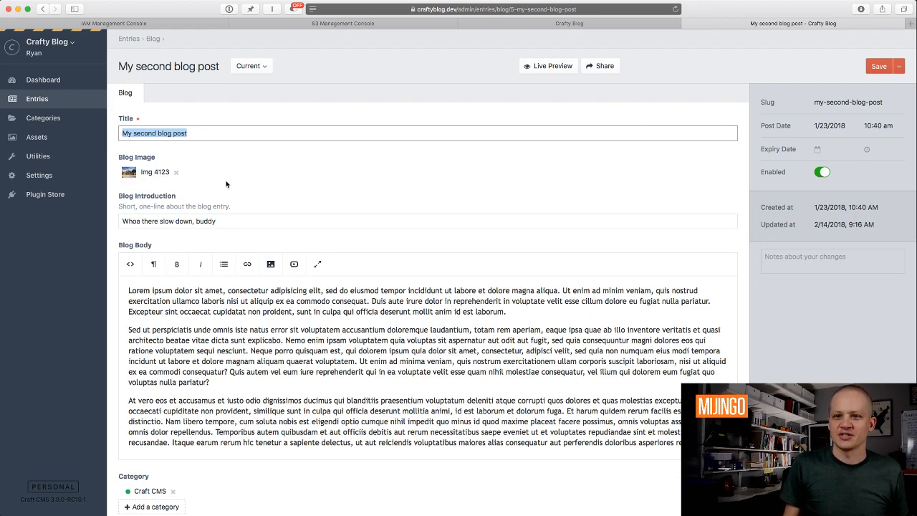
click(563, 25)
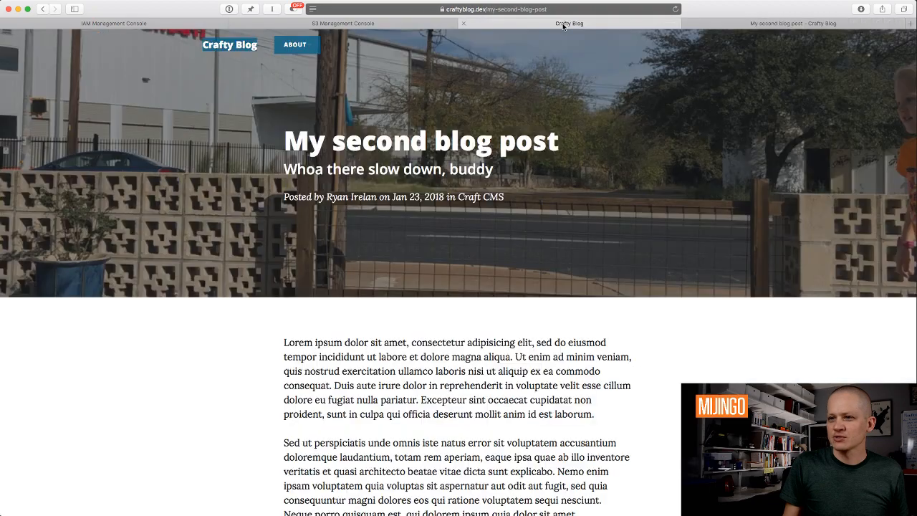
key(super+r)
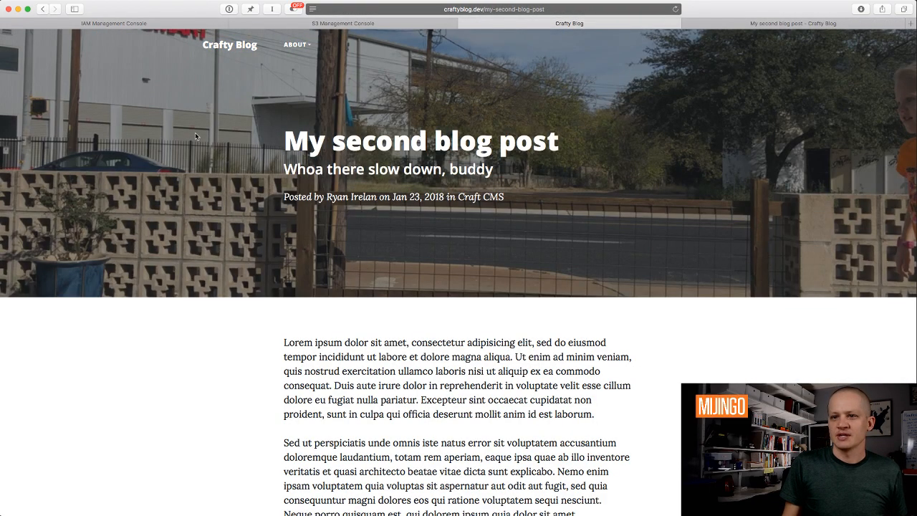
right_click(195, 133)
click(234, 247)
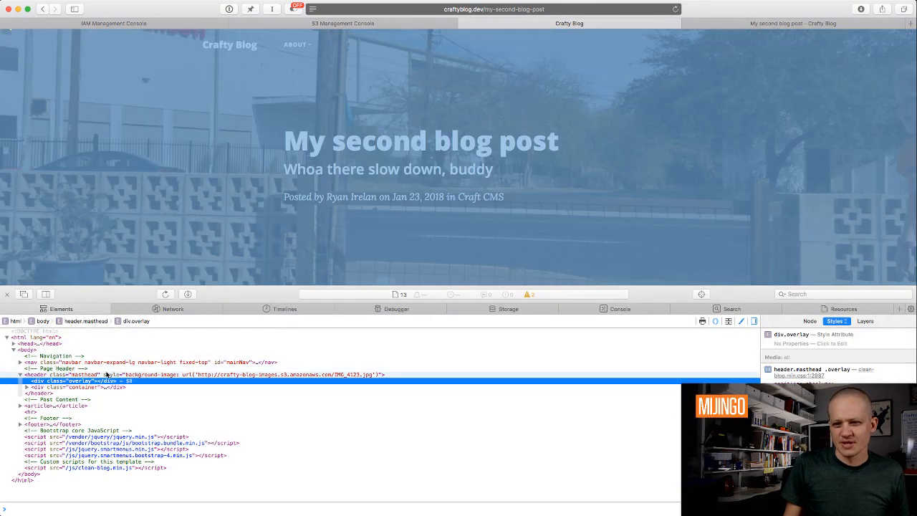
Copy the header's background image URL and load it directly from the crafty-blog-images bucket.
click(293, 374)
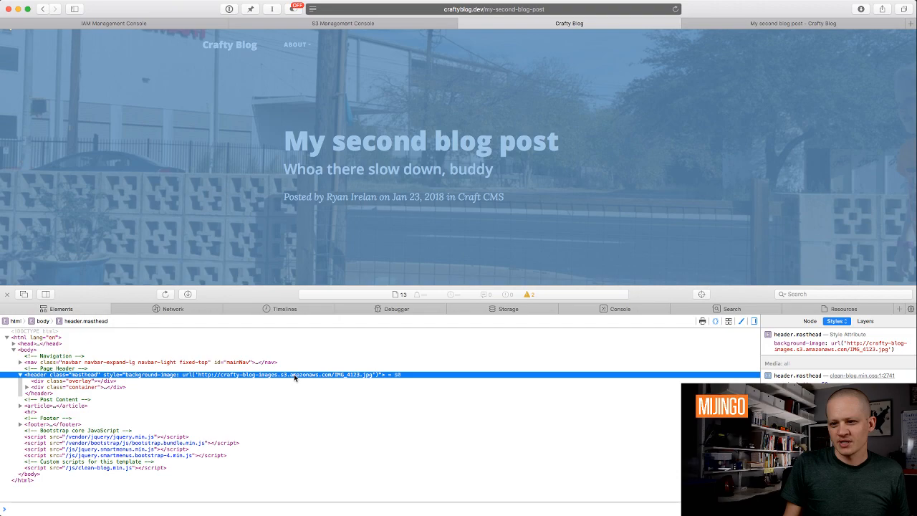
double_click(293, 374)
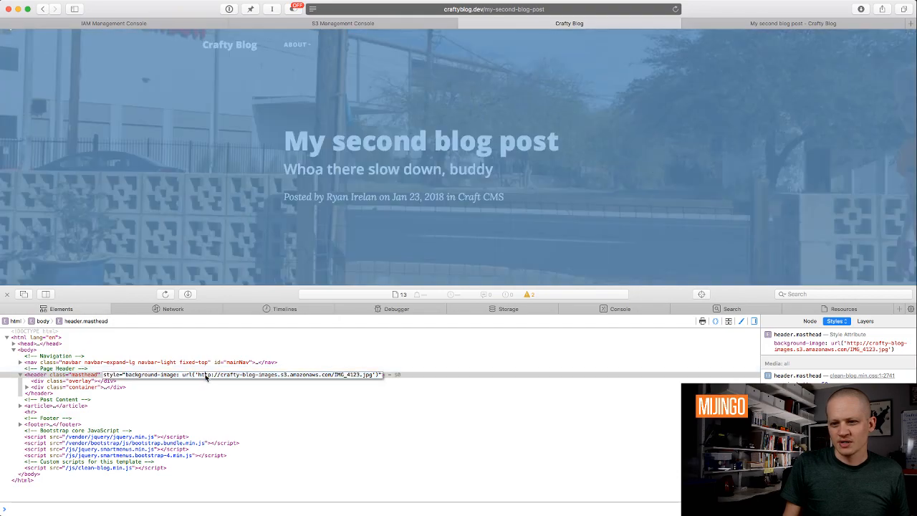
drag(198, 374, 379, 375)
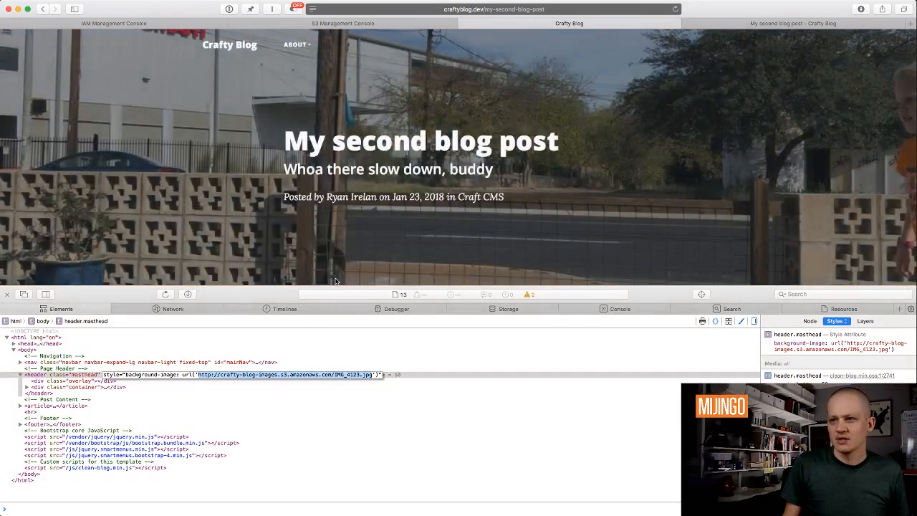
key(super+c)
key(super+t)
key(super+v)
key(Return)
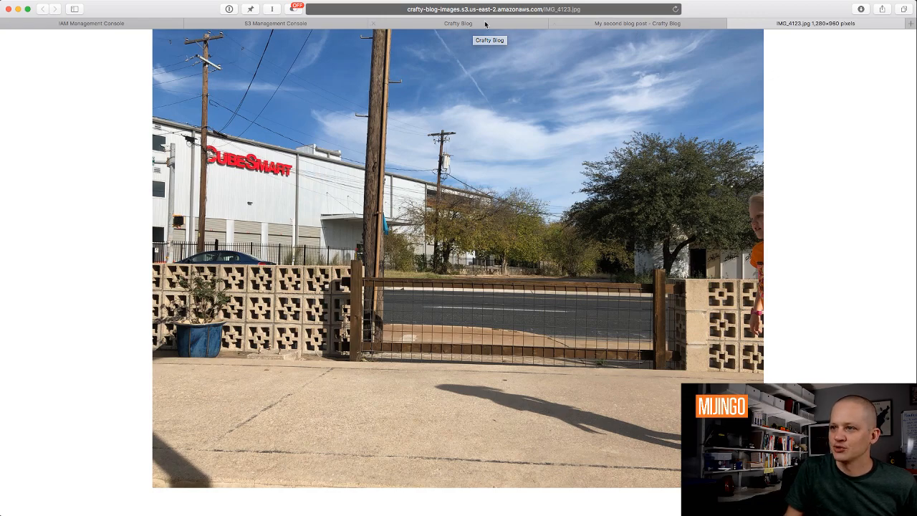
click(445, 24)
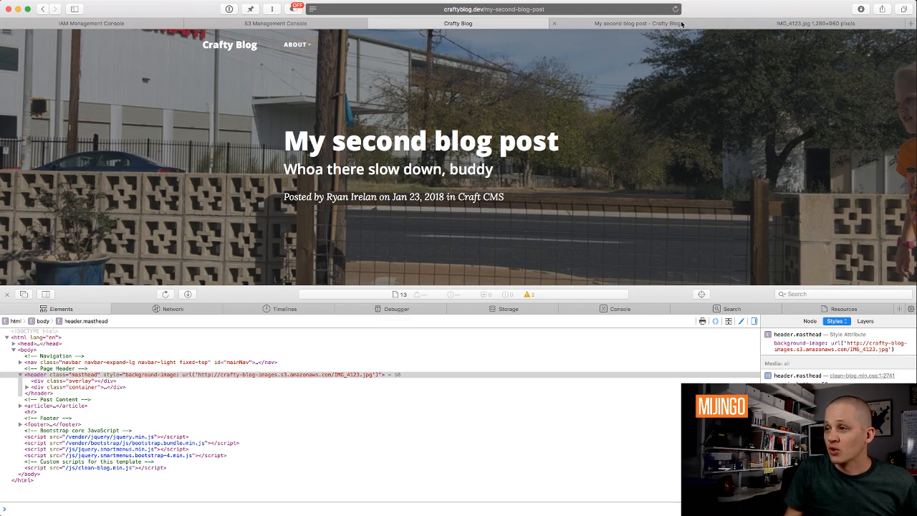
drag(683, 25, 502, 25)
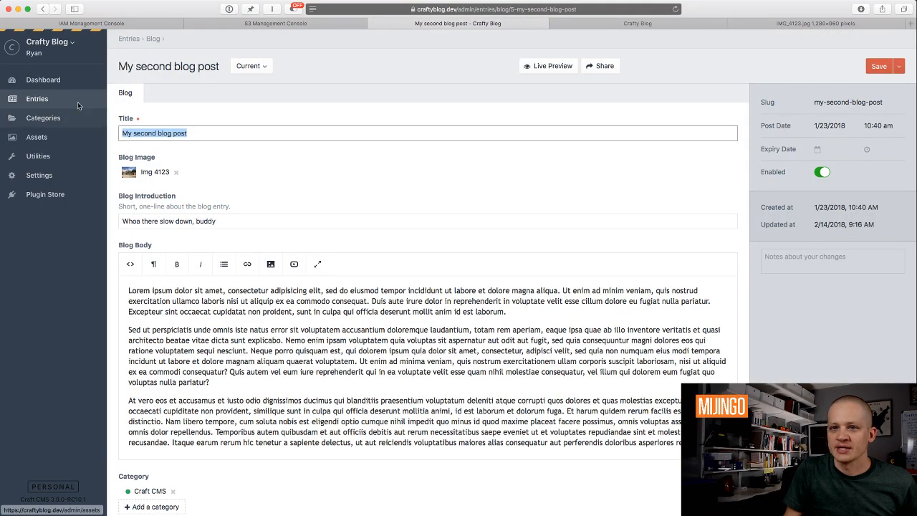
Create a new entry titled My Third Blog Post with introduction 'This is an introduction'.
click(37, 99)
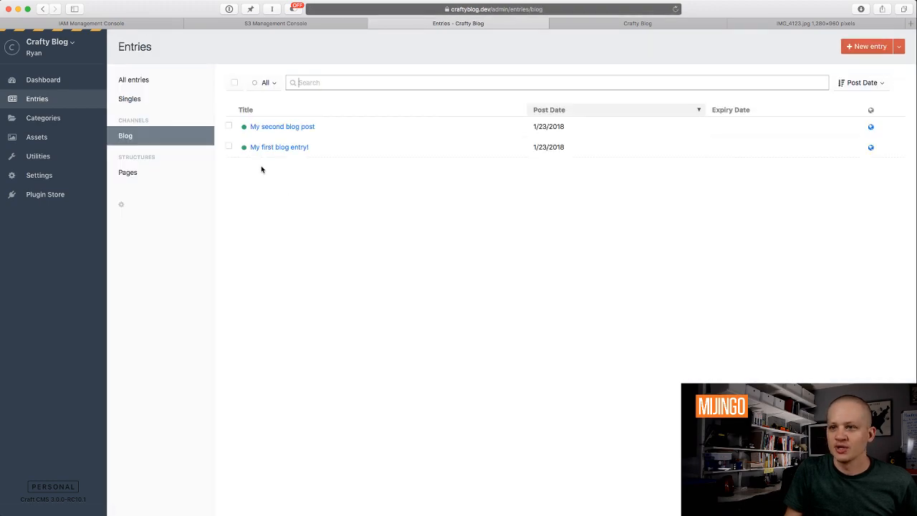
click(867, 46)
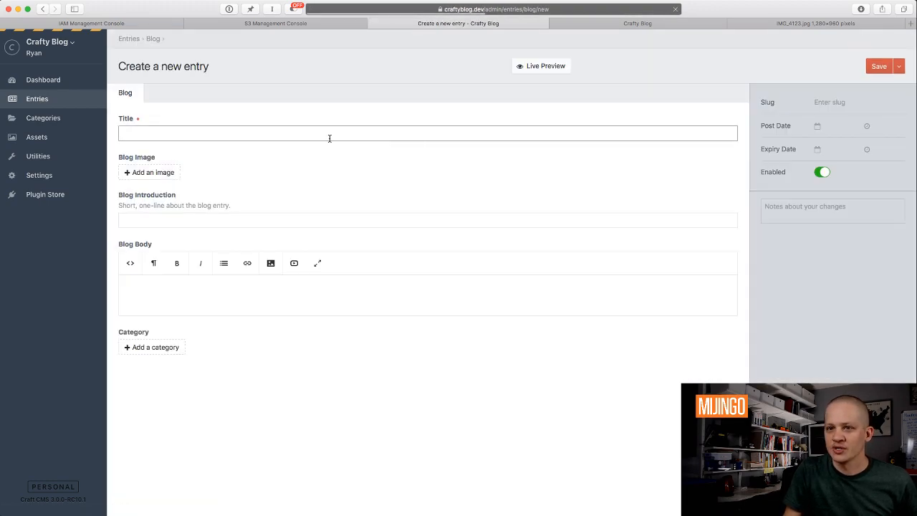
text(My Third Blog Post)
click(196, 223)
text(This)
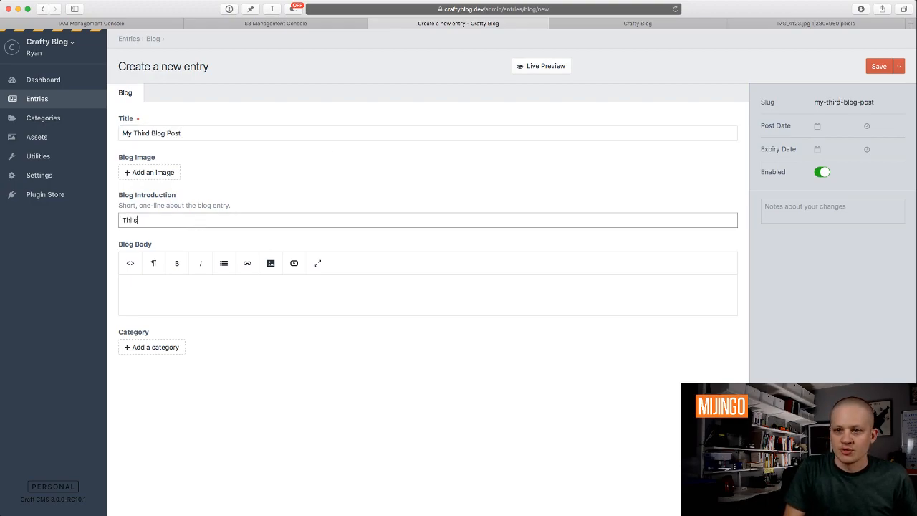
text( is an introduction)
Fill the Blog Body with three lorem ipsum paragraphs using ;lorem.
click(165, 277)
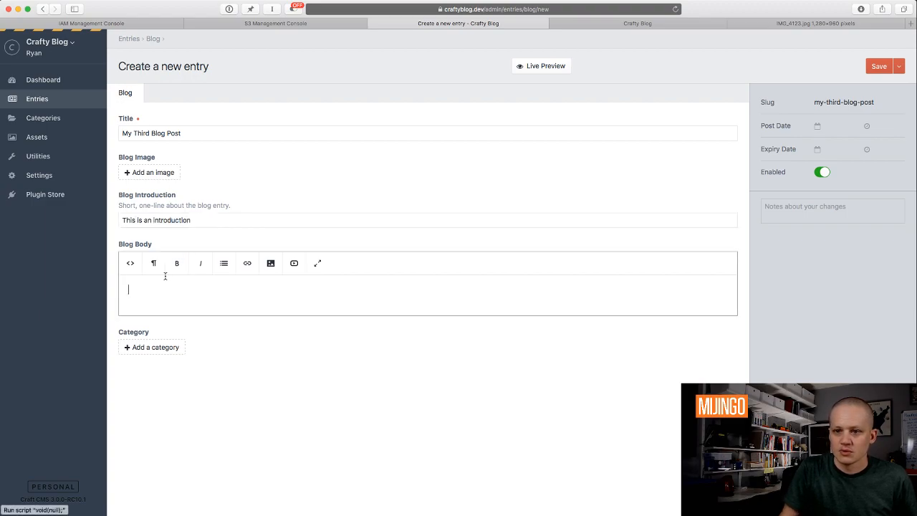
text(This is the blog body.)
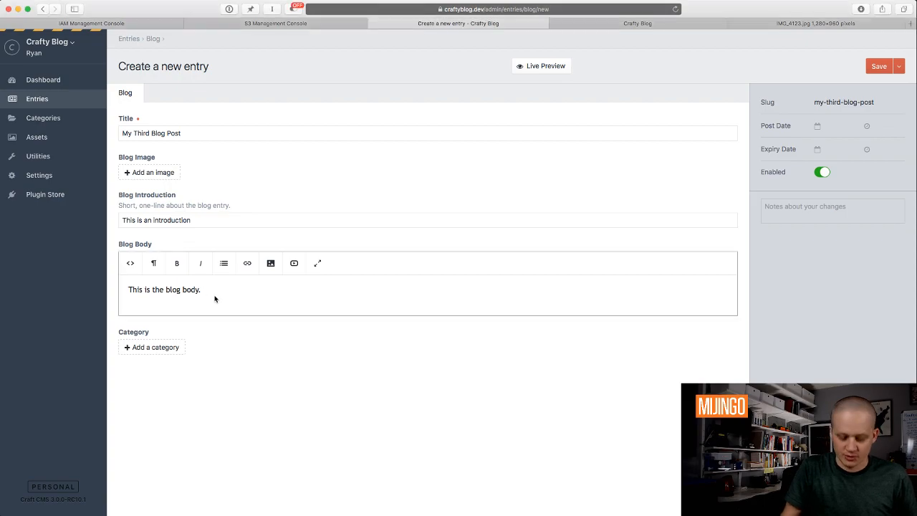
key(super+a)
key(BackSpace)
text(;lorem)
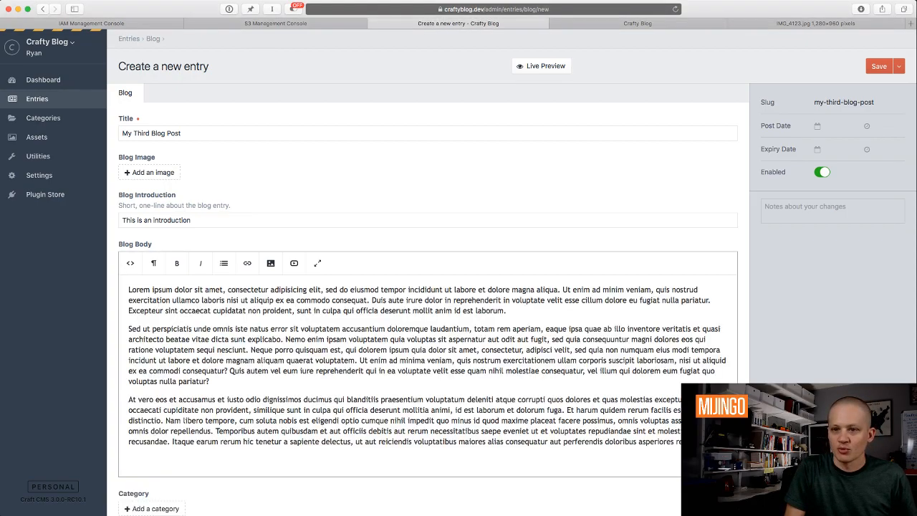
scroll(115, 349, down, 1)
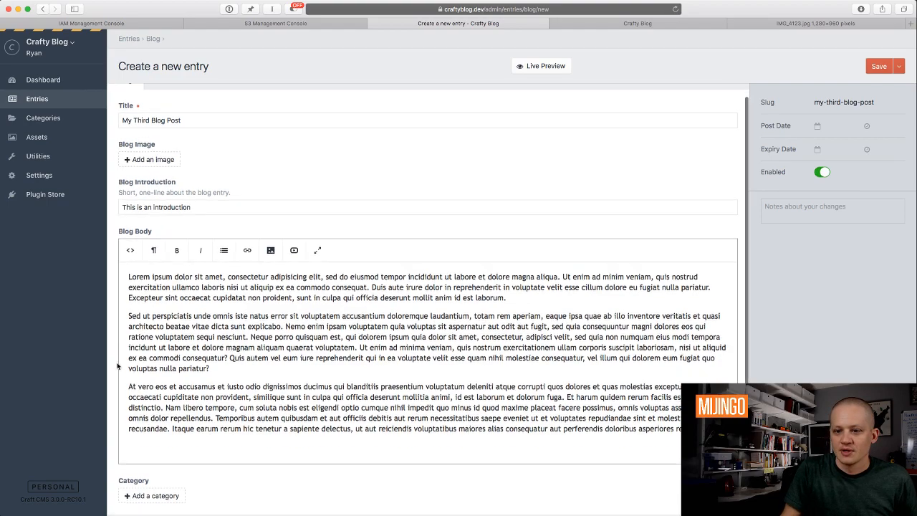
Set category Personal, upload the Desktop coffee cup JPG as Blog Image, and save the entry.
click(144, 497)
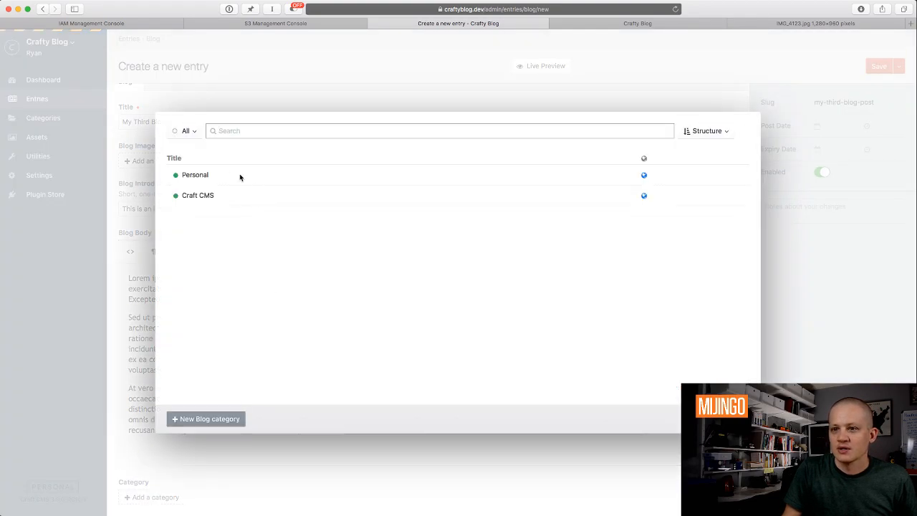
double_click(206, 174)
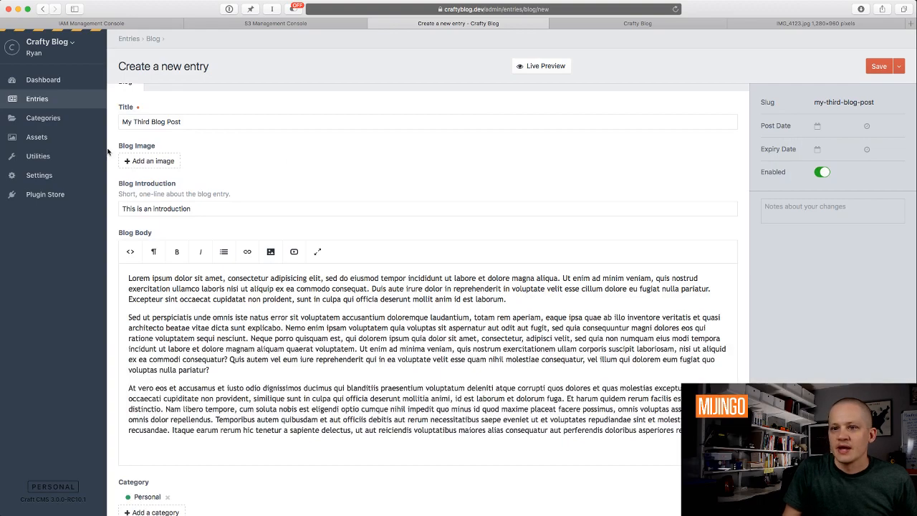
click(148, 165)
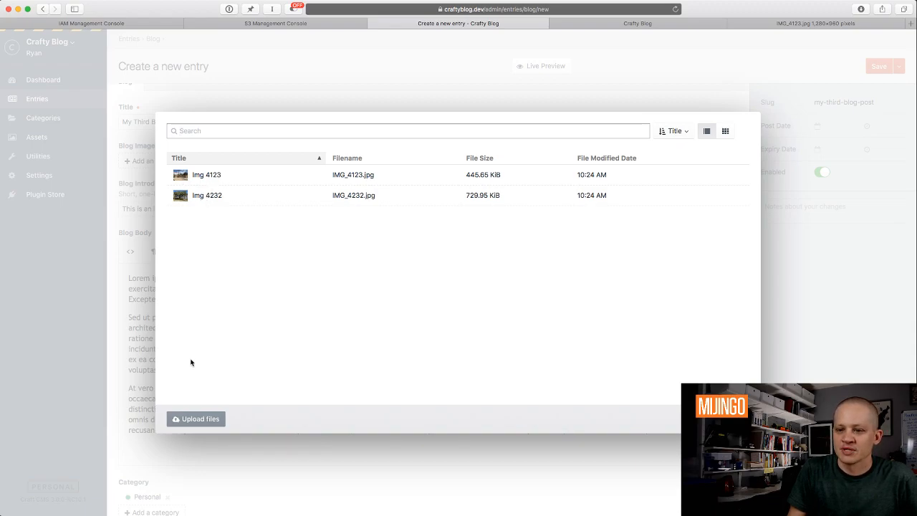
click(195, 422)
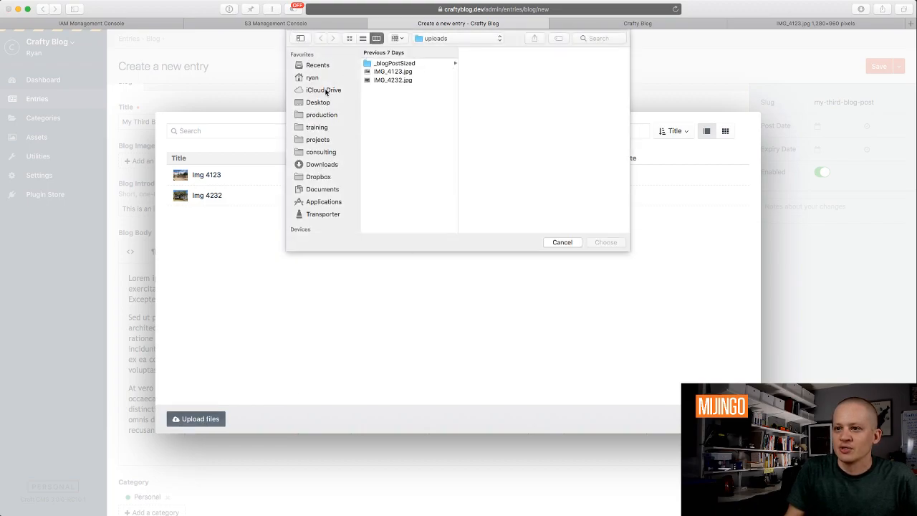
click(319, 102)
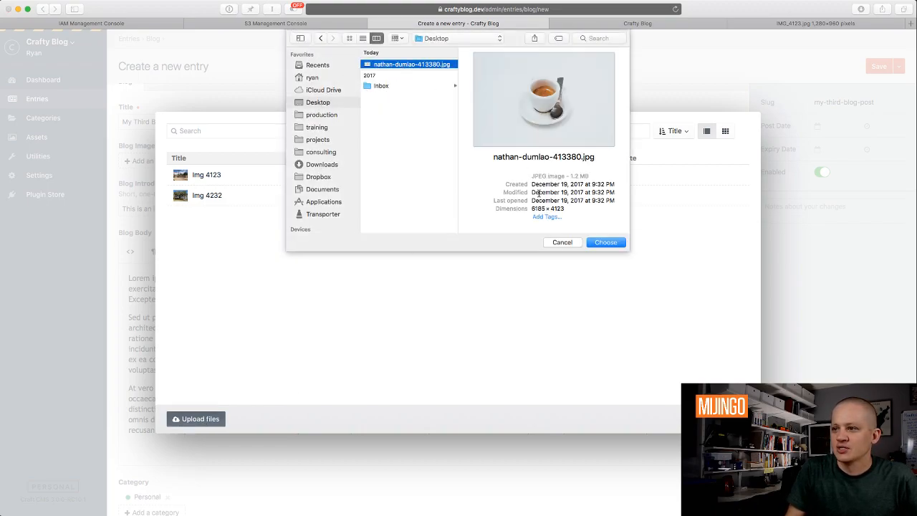
click(605, 243)
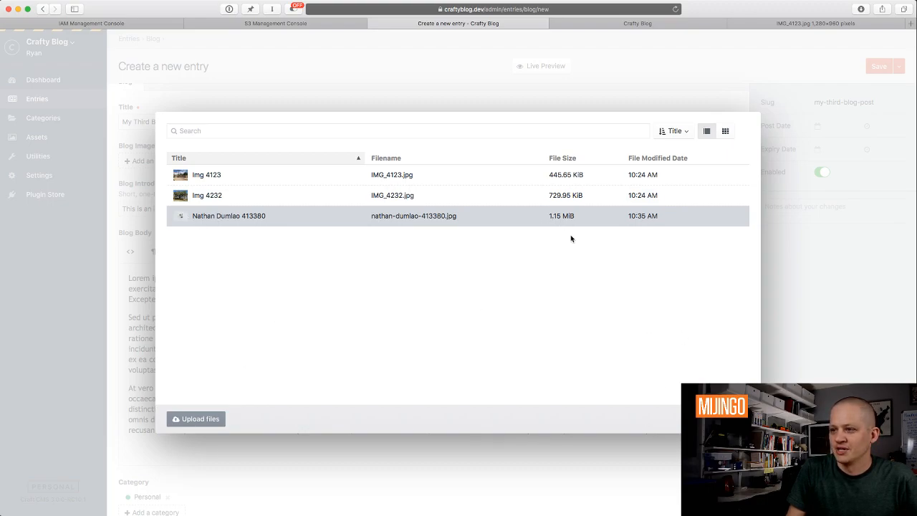
click(731, 420)
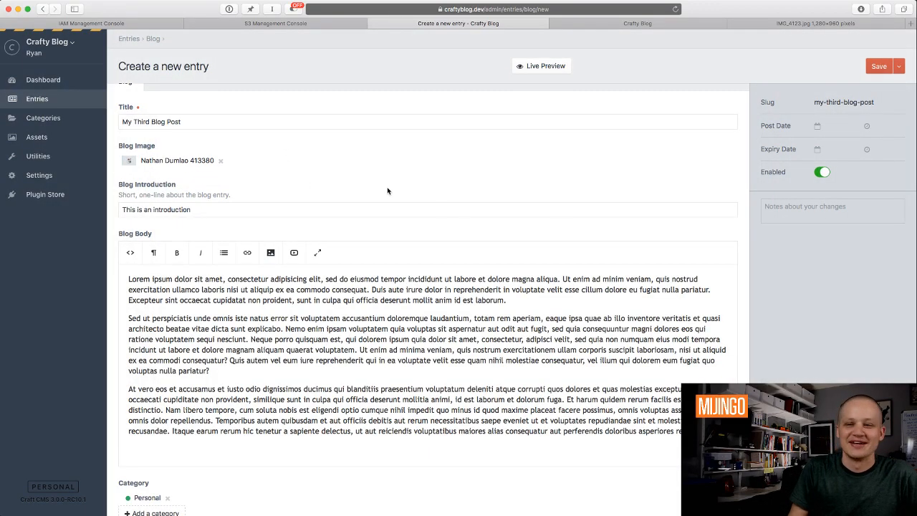
click(879, 66)
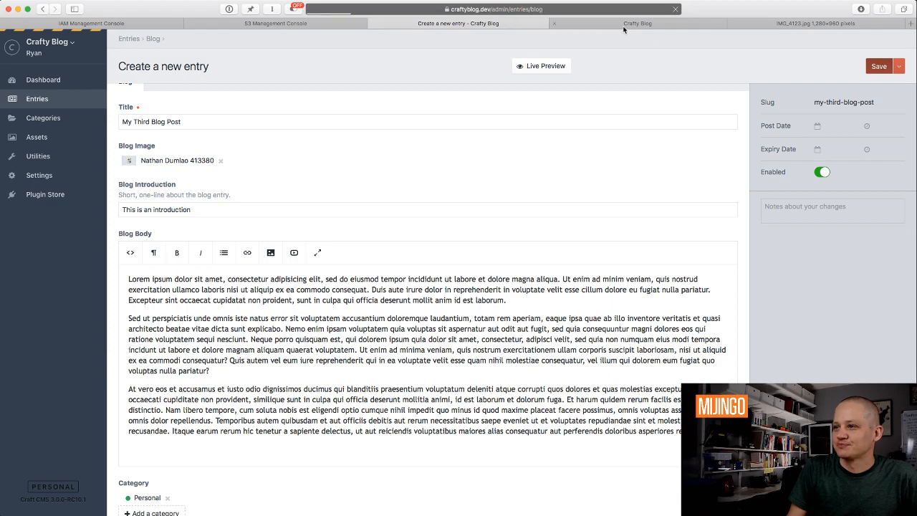
View My Third Blog Post on the live site with its coffee cup header, then return to Entries.
click(624, 24)
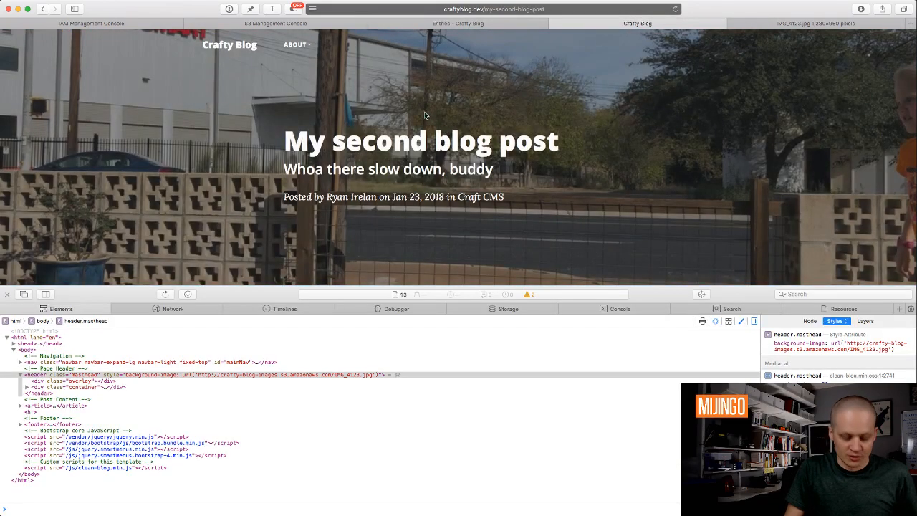
click(7, 293)
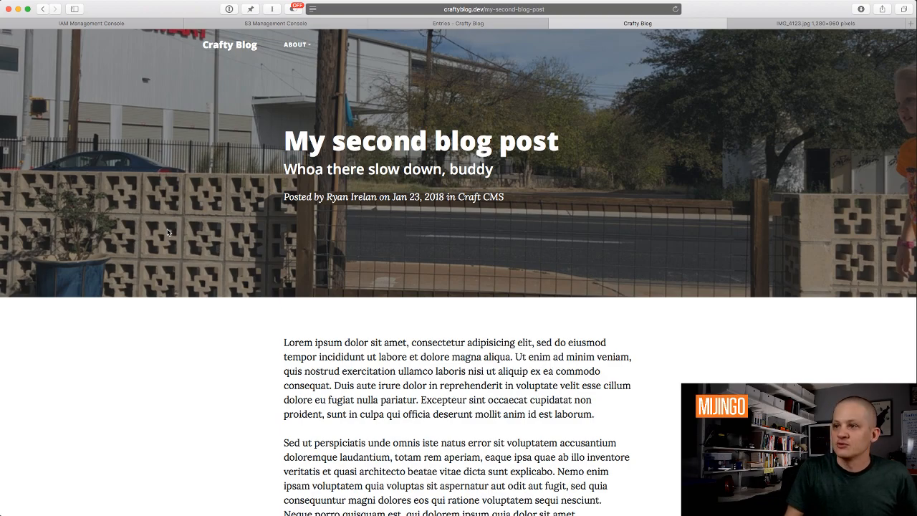
key(super+r)
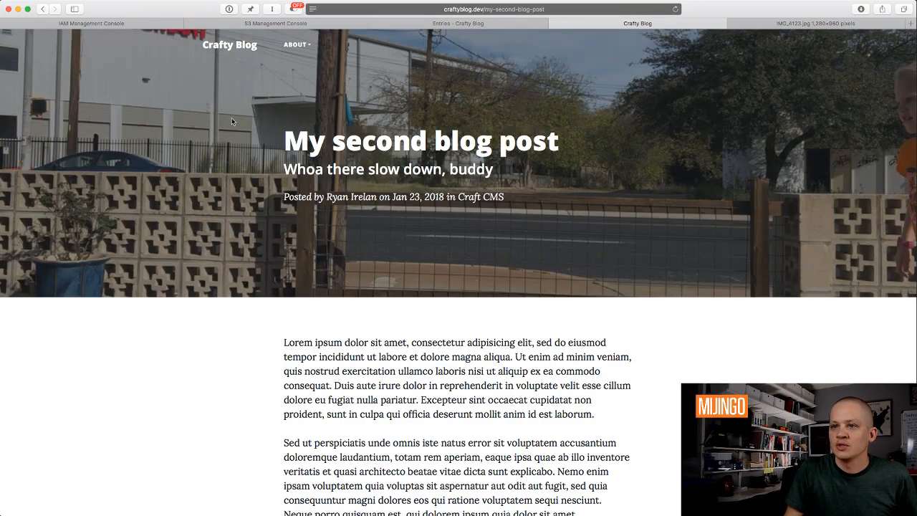
click(245, 44)
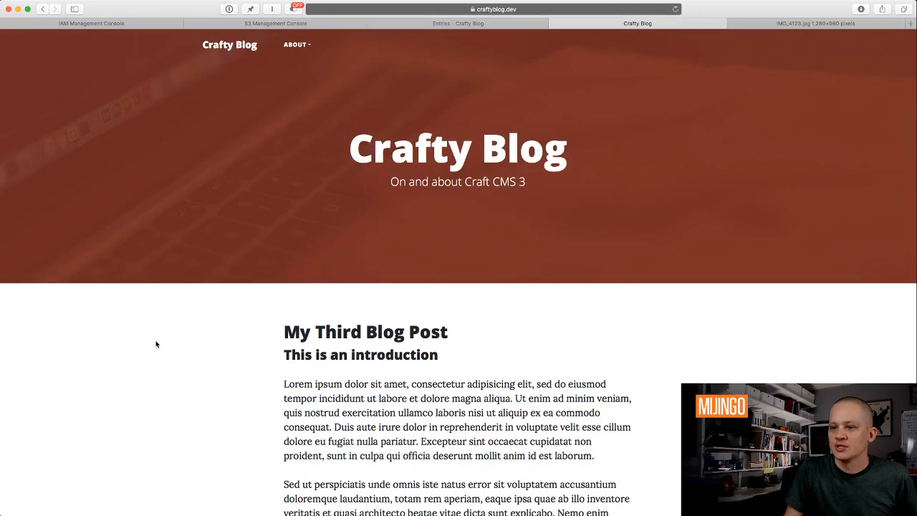
scroll(231, 405, down, 2)
scroll(232, 405, down, 1)
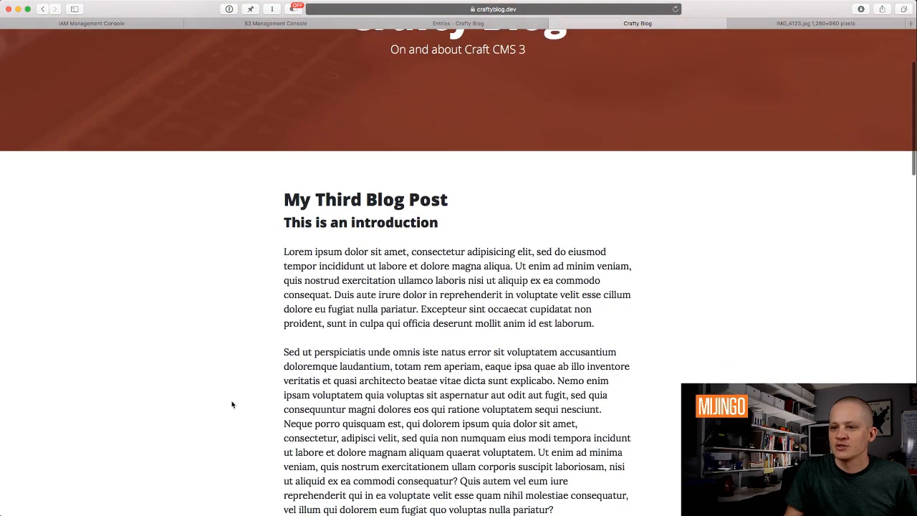
click(401, 207)
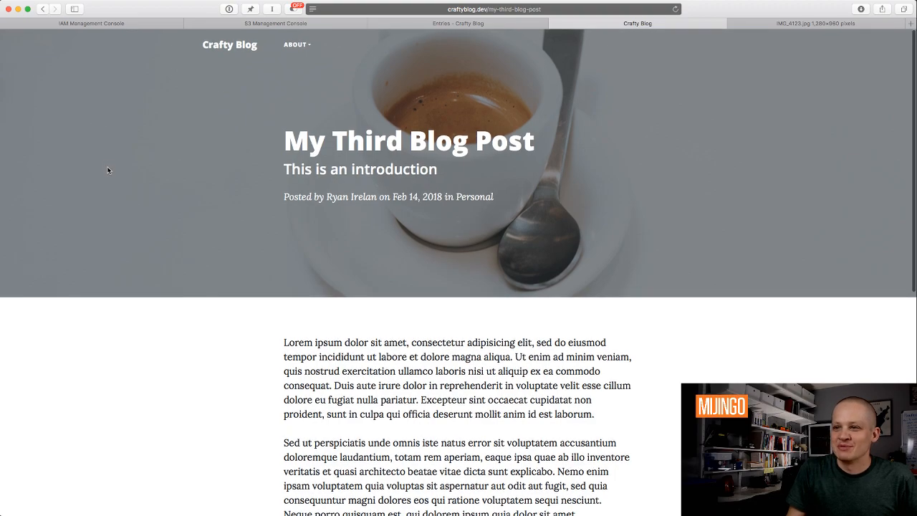
scroll(170, 129, down, 2)
scroll(170, 129, up, 2)
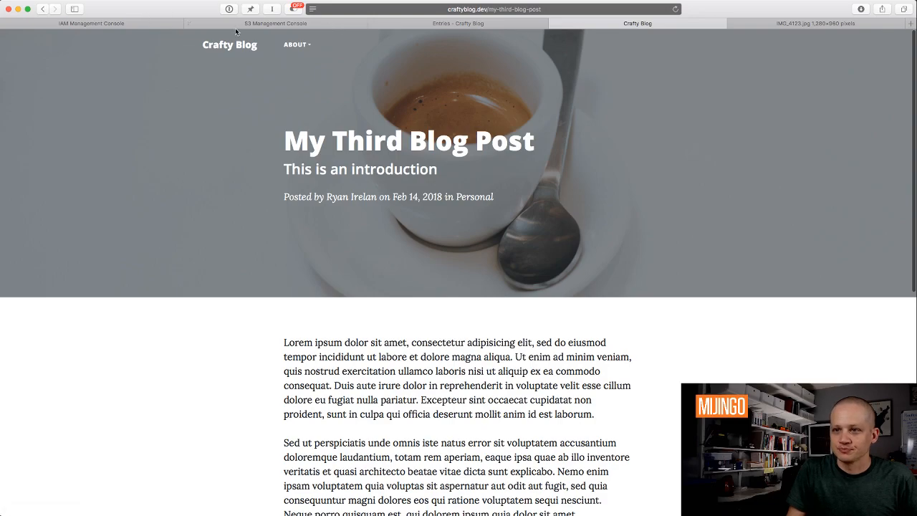
click(513, 23)
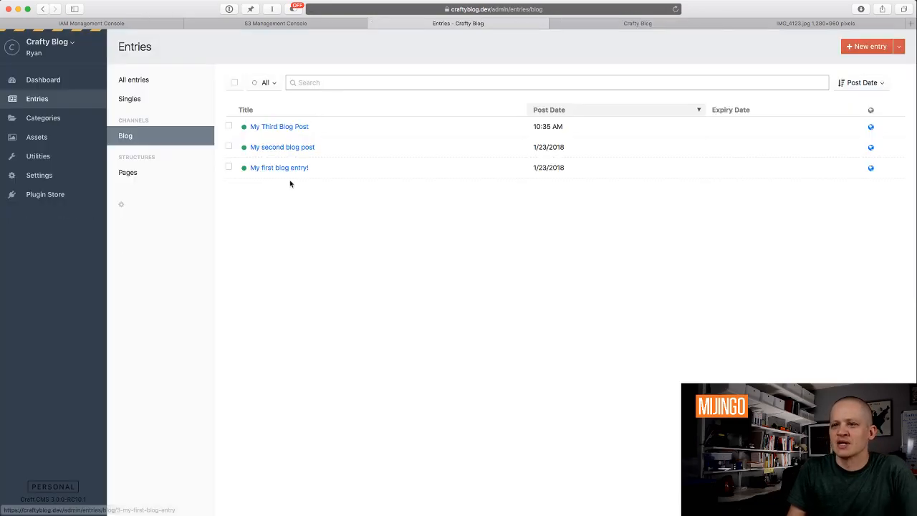
click(50, 138)
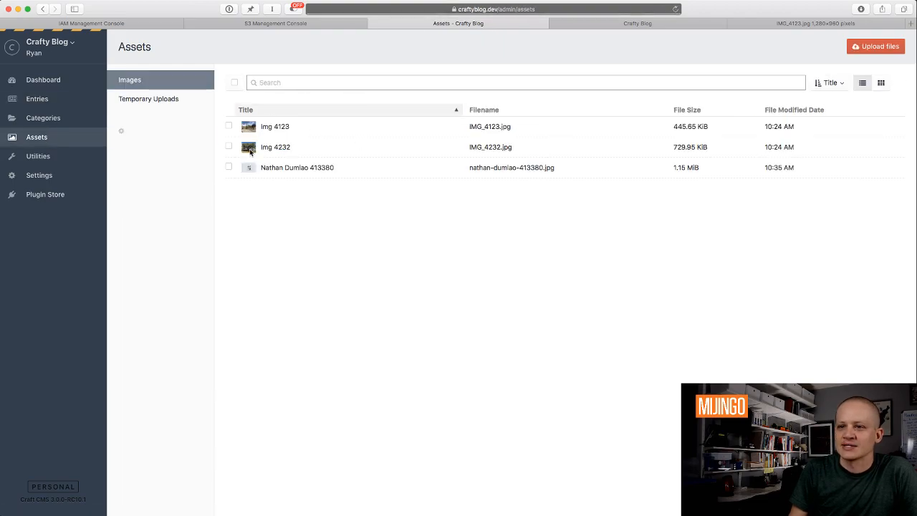
click(876, 46)
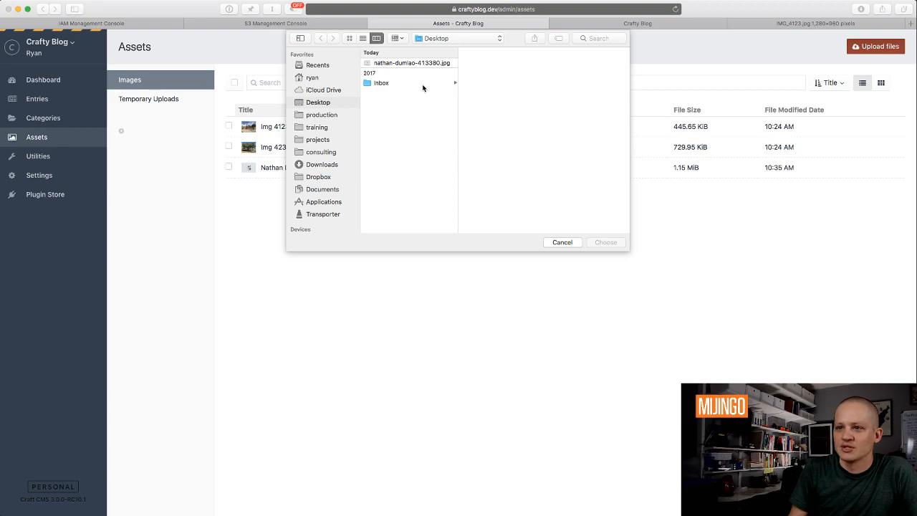
click(566, 242)
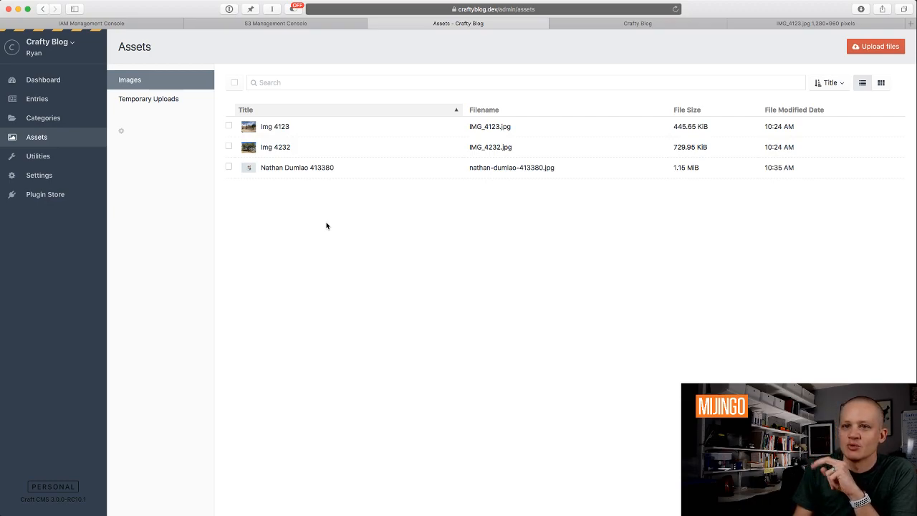
click(29, 101)
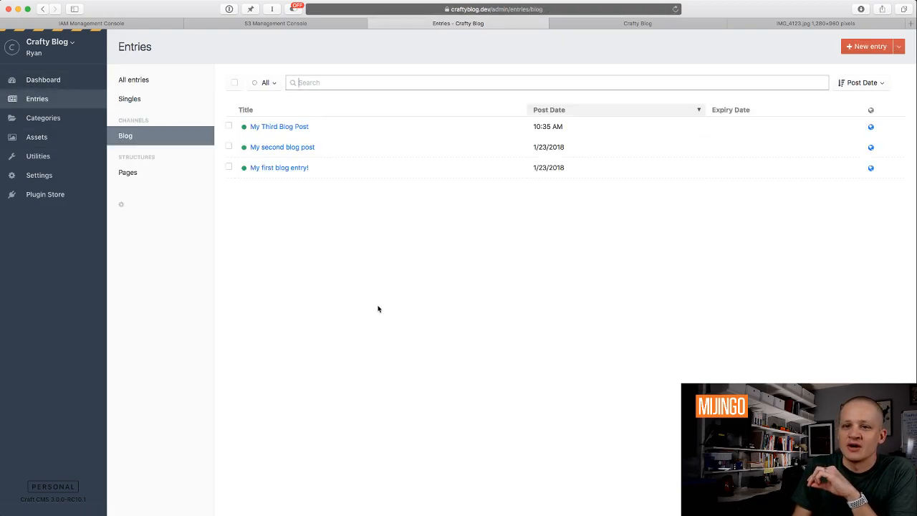
click(37, 194)
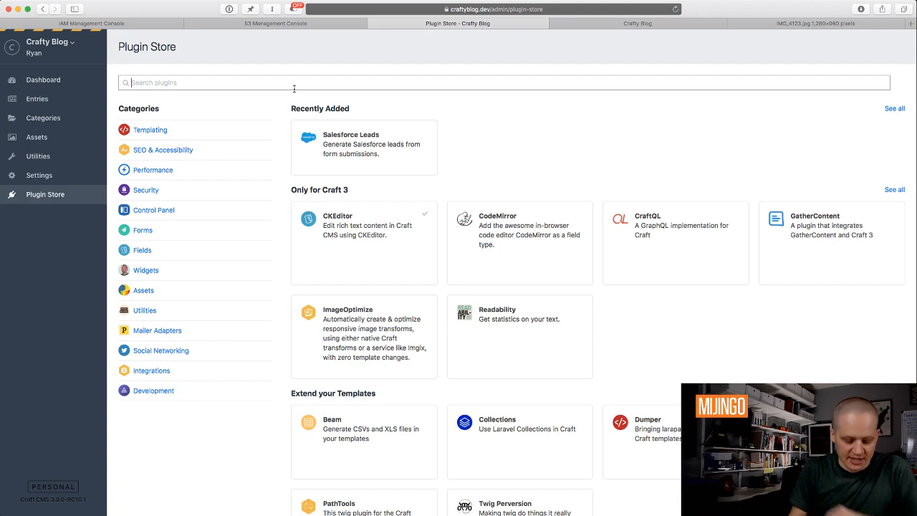
text(clou)
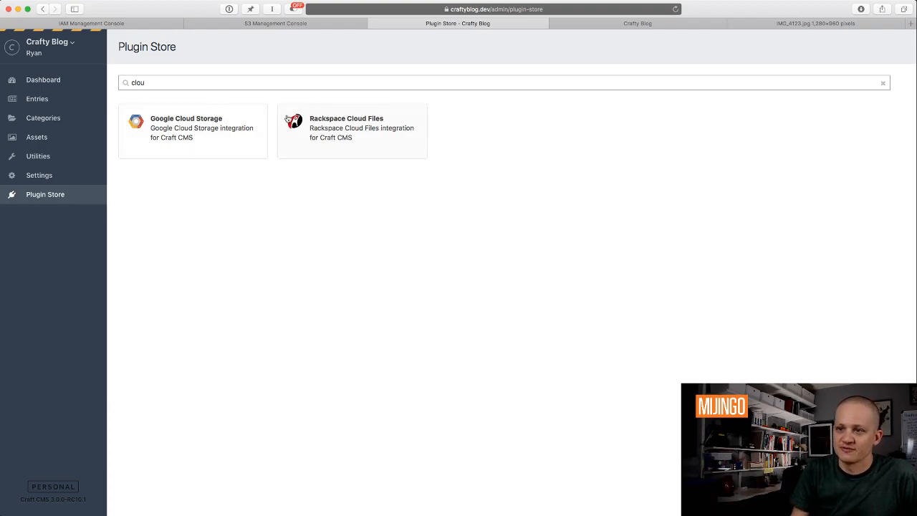
click(883, 85)
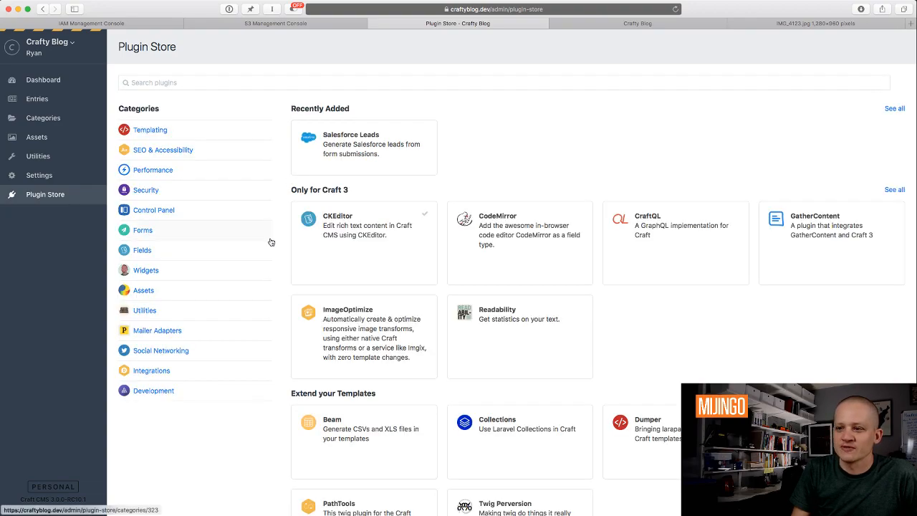
click(29, 101)
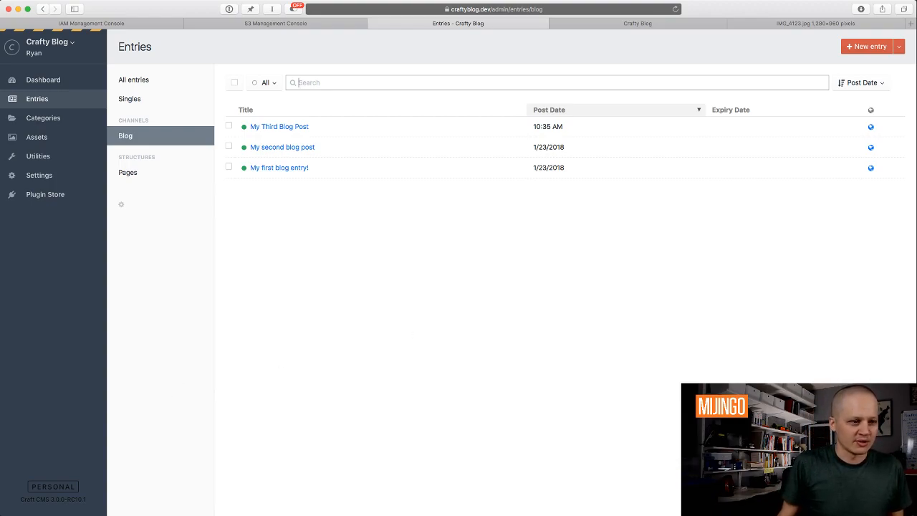
Load the Crafty Blog home page in Safari, showing My Third Blog Post as newest.
key(super+Tab)
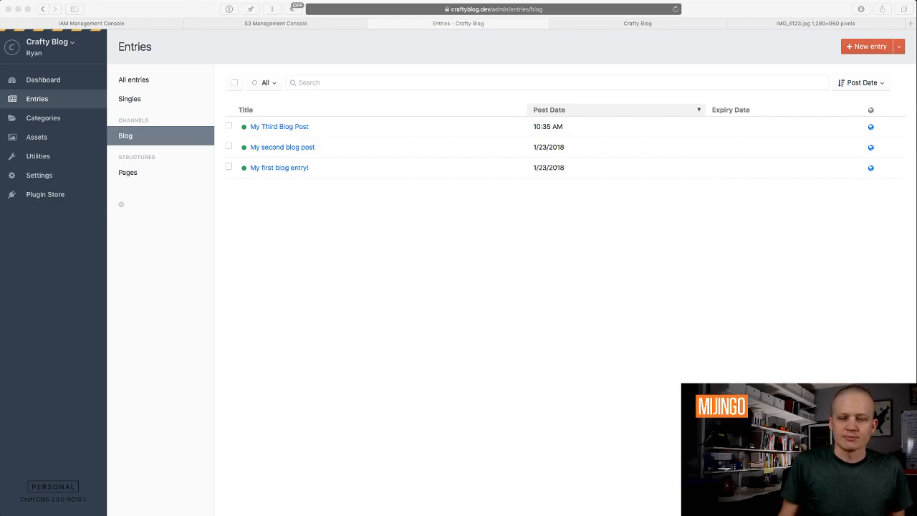
click(478, 270)
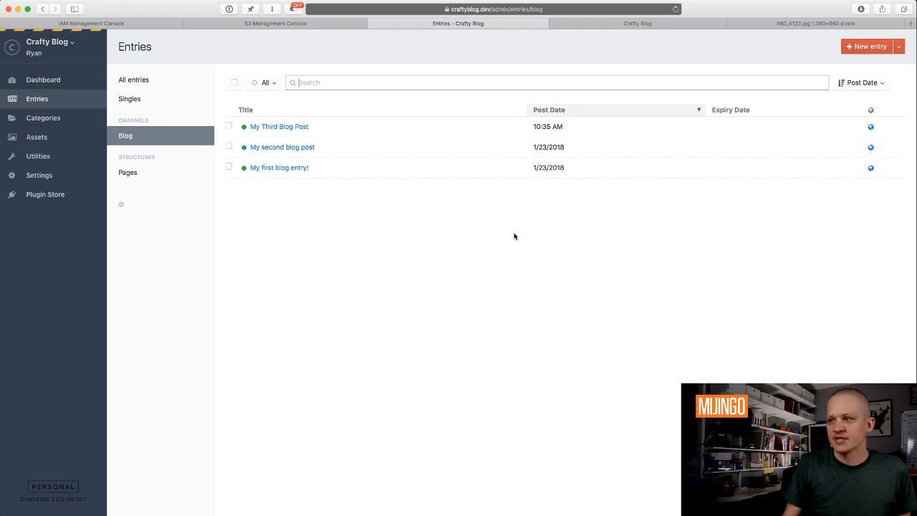
click(700, 27)
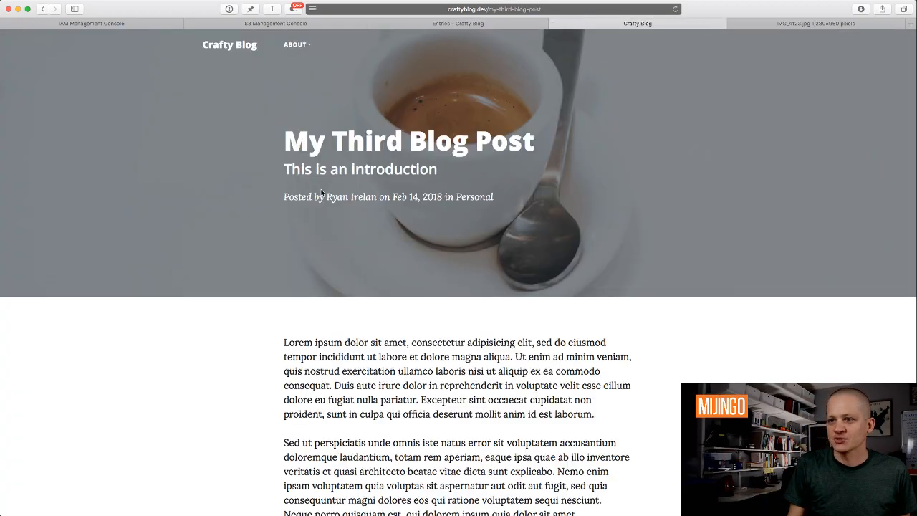
click(230, 47)
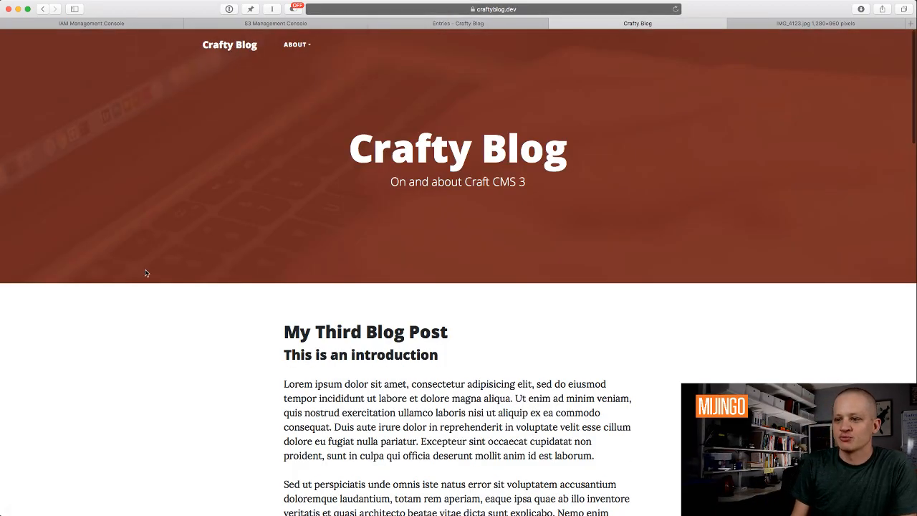
scroll(145, 271, down, 1)
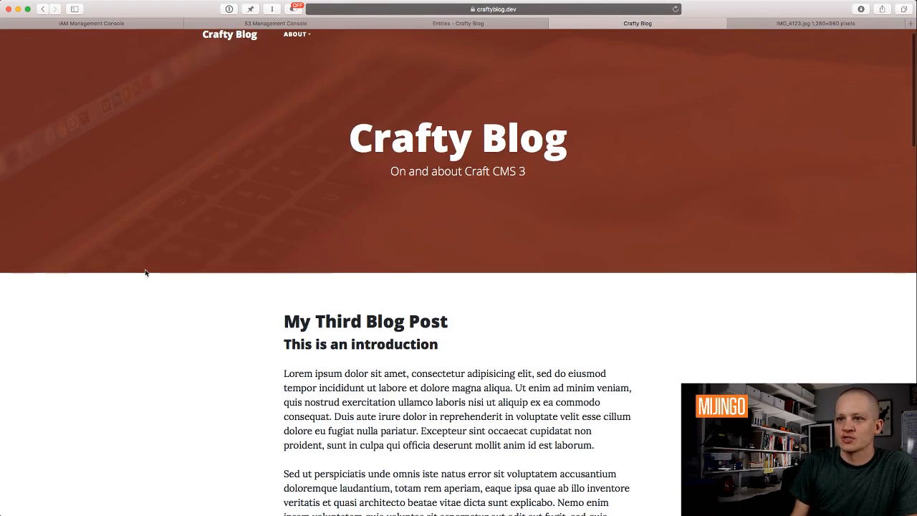
scroll(158, 265, up, 1)
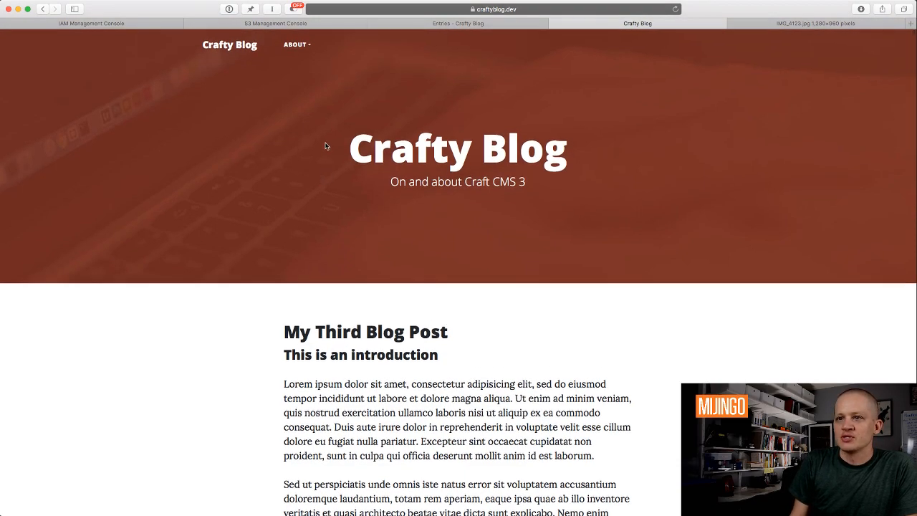